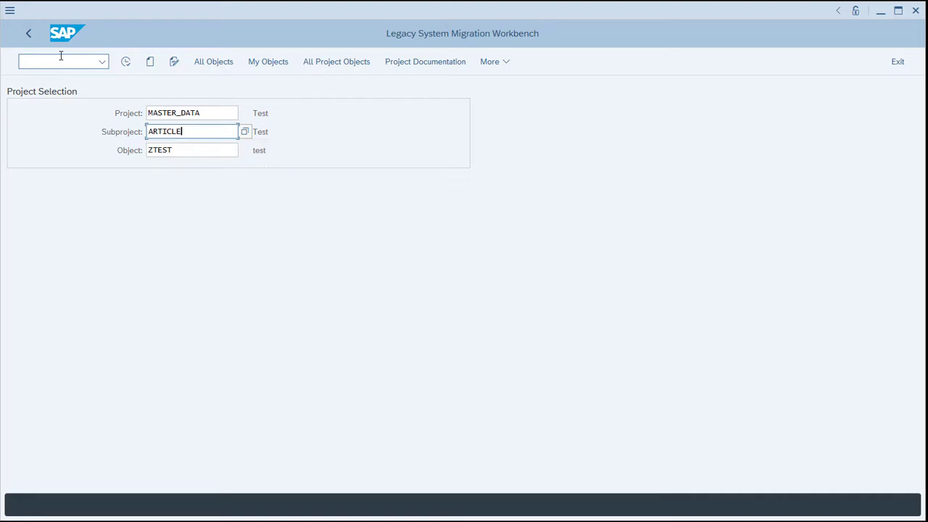
Enter CHANGE as the object and create the project MASTER_DATA with the description Master Data.
key(Tab)
text(CHAN)
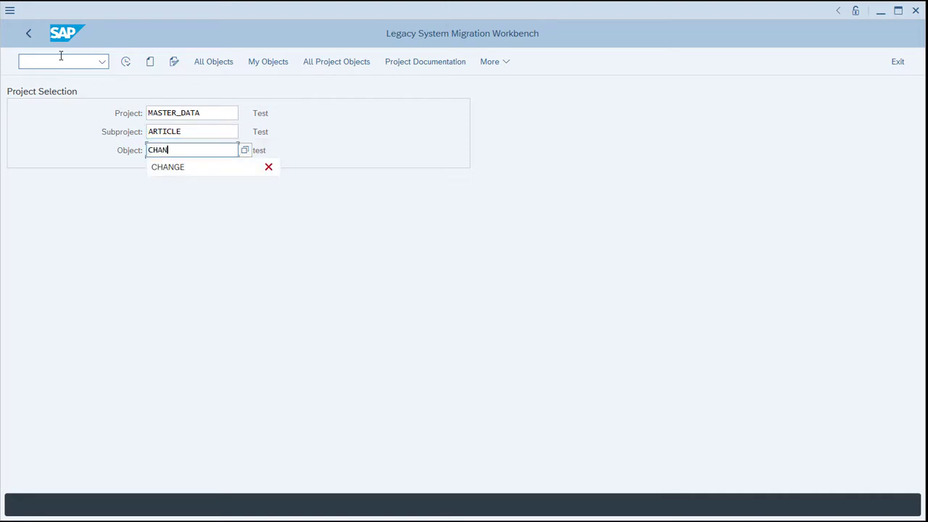
text(GE)
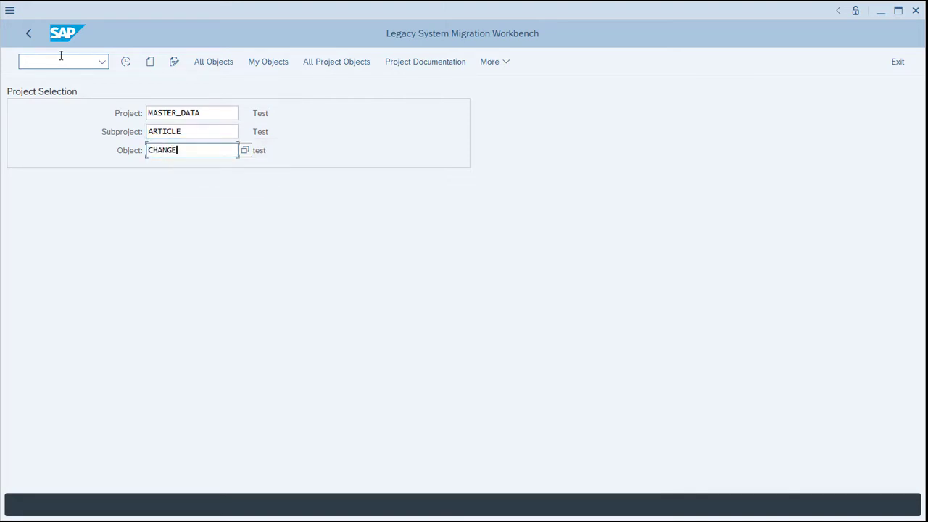
click(212, 115)
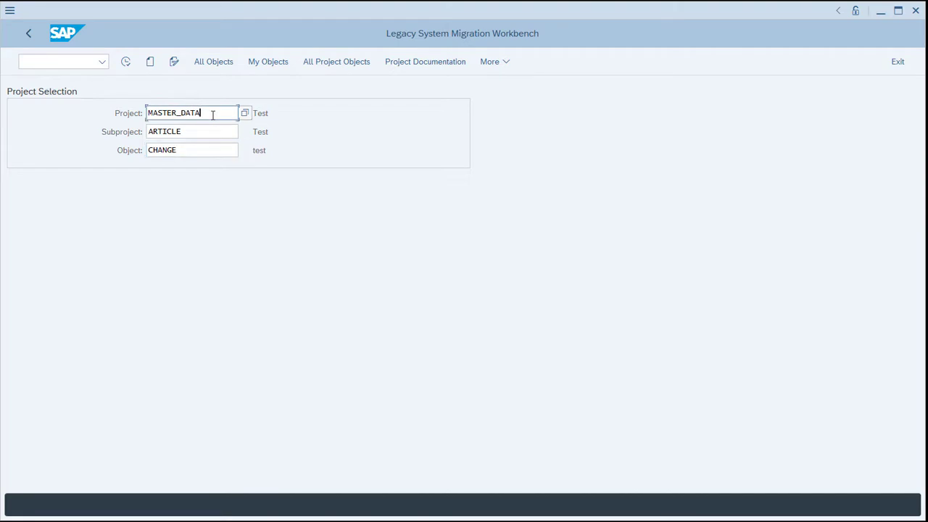
click(151, 63)
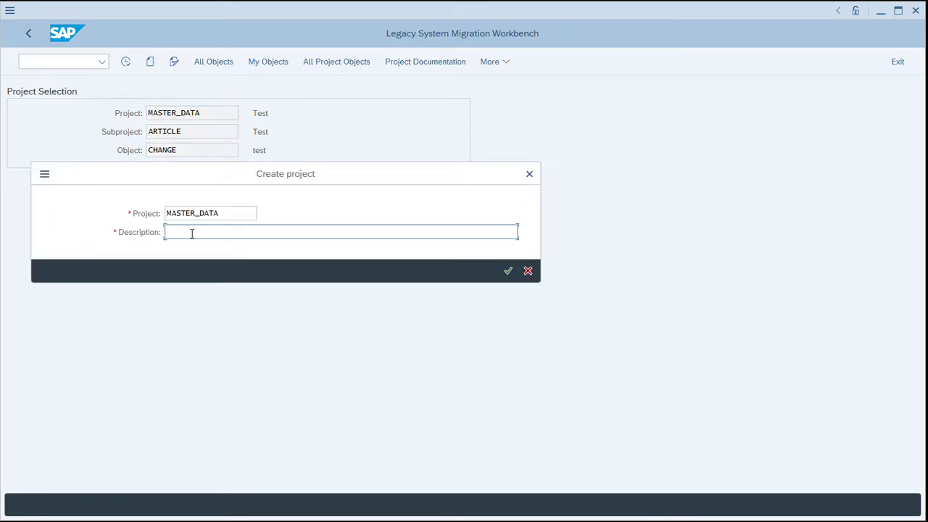
text(Master Data)
click(508, 270)
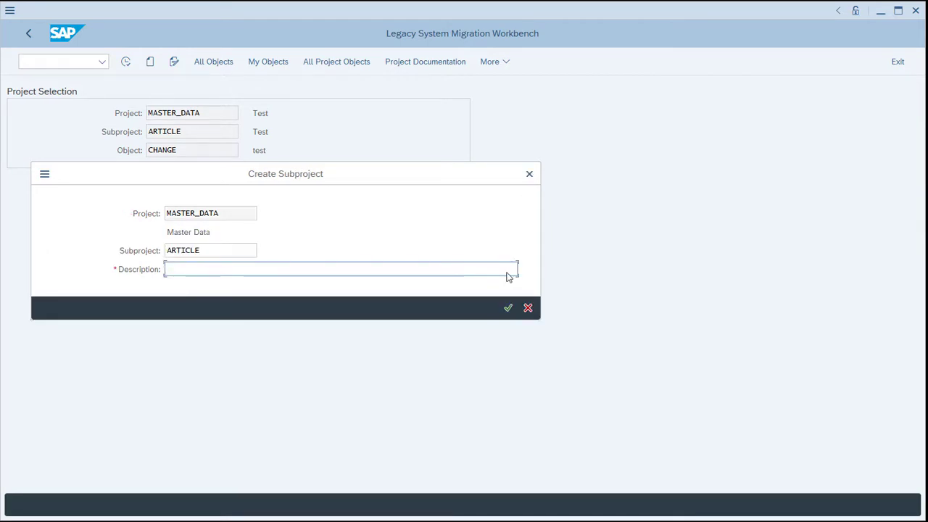
Create the subproject ARTICLE with the description Article and the object CHANGE with the name Change.
text(Article)
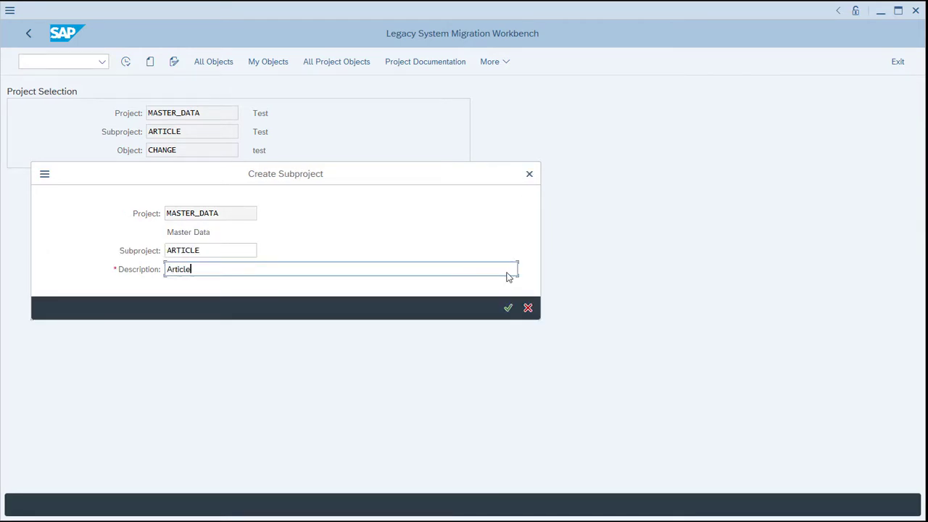
click(508, 307)
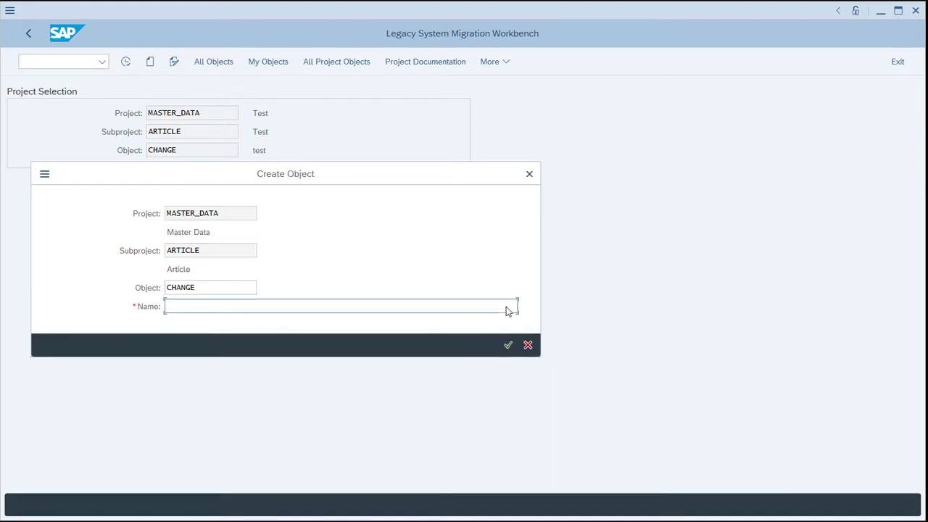
text(Change)
click(508, 345)
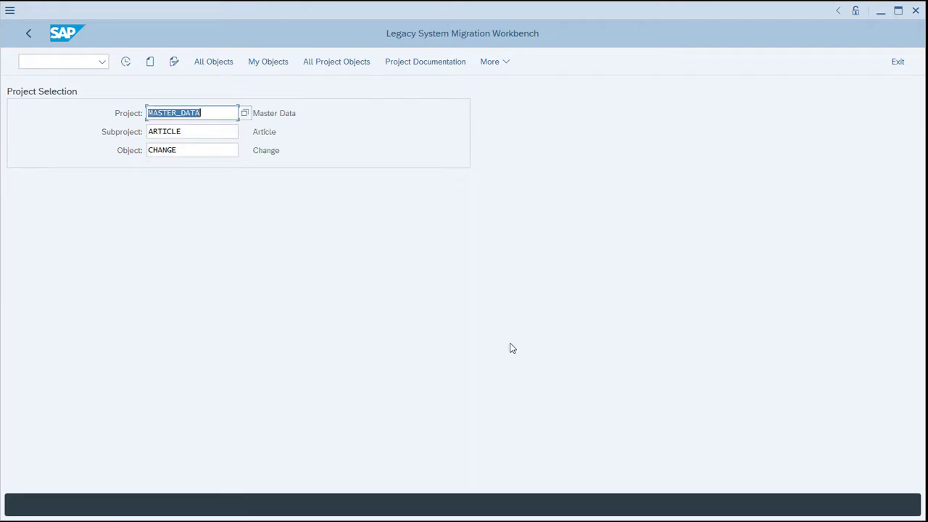
Open the Define Object Attributes process step of the CHANGE object in change mode.
click(127, 64)
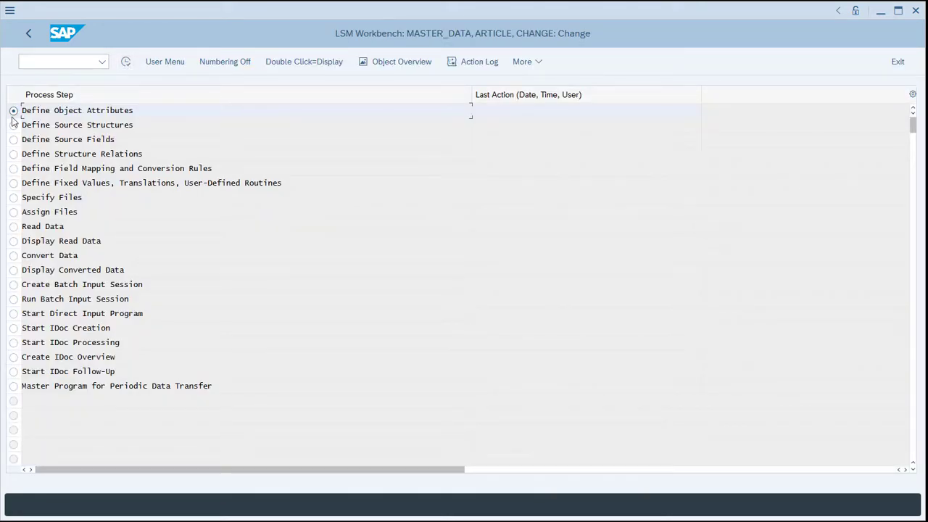
click(126, 63)
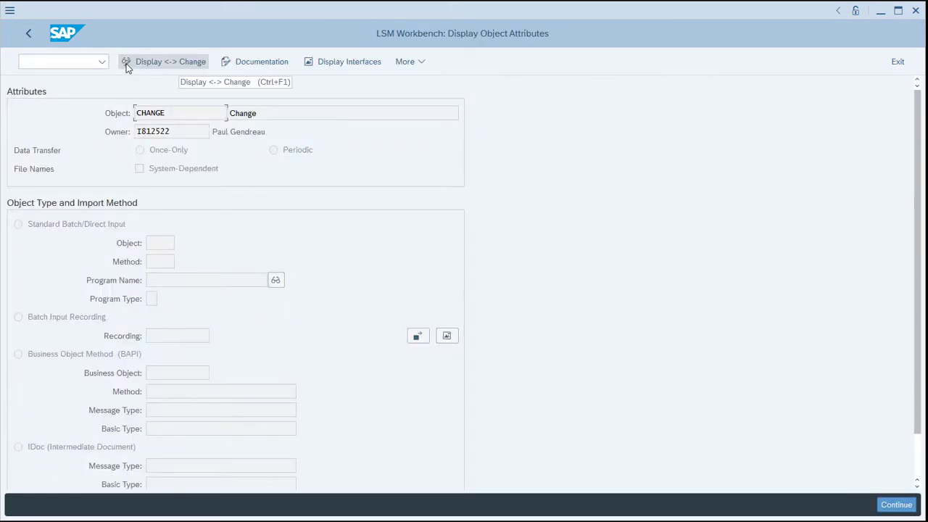
click(164, 65)
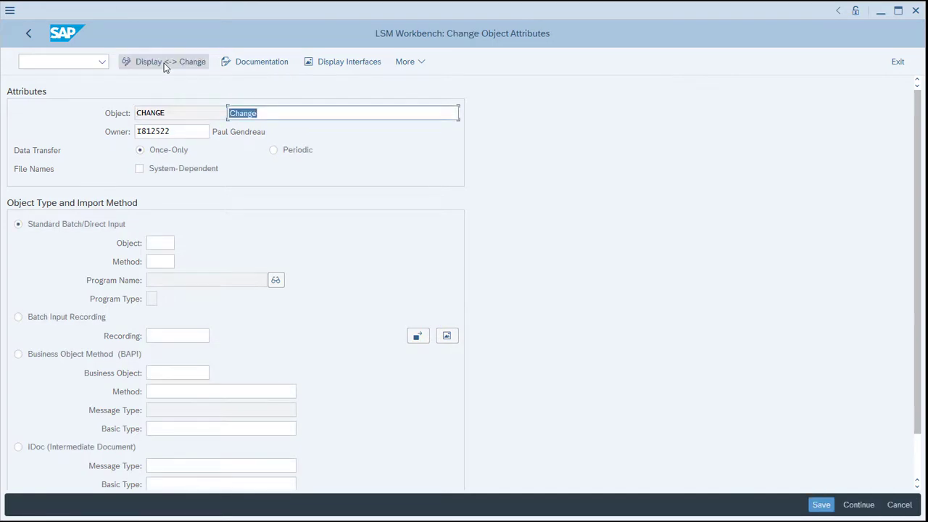
Set the import method to IDoc with message type ARTMAS and basic type ARTMAS09, and save the object attributes.
click(919, 466)
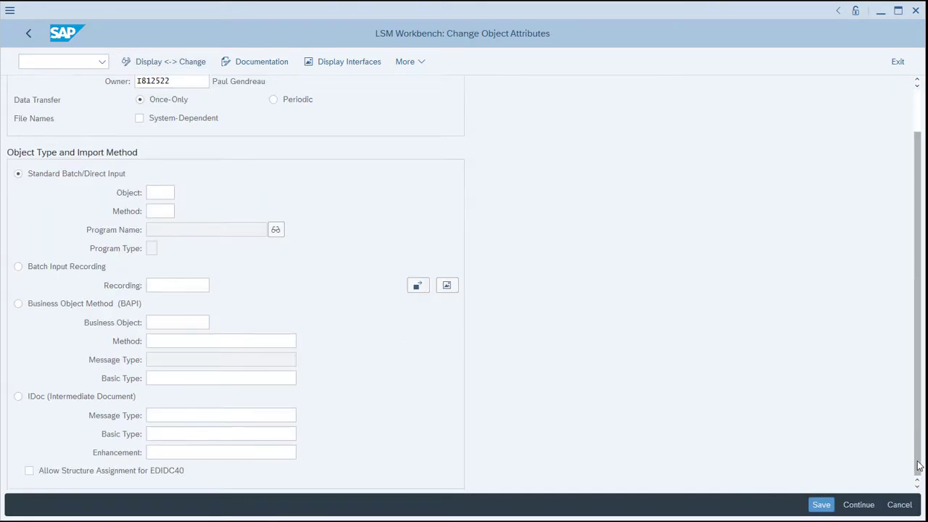
click(19, 398)
click(161, 415)
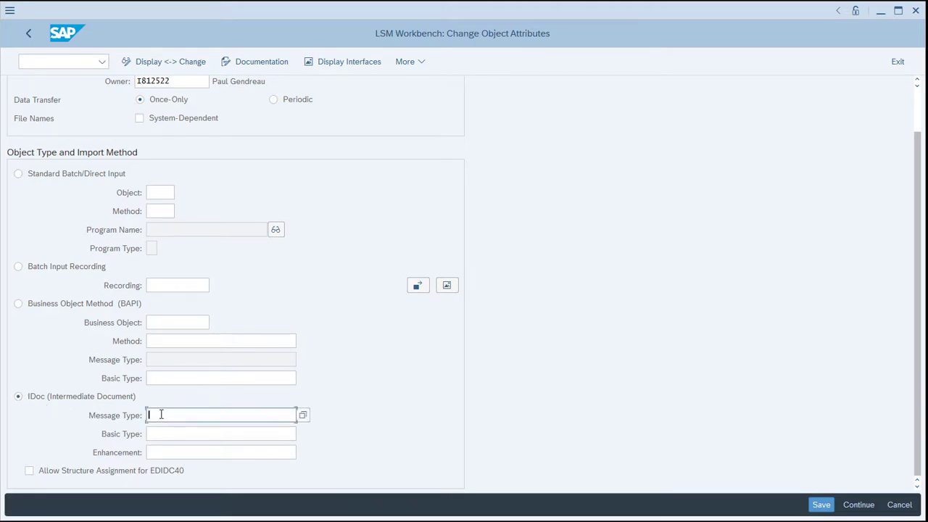
text(ARTMAS)
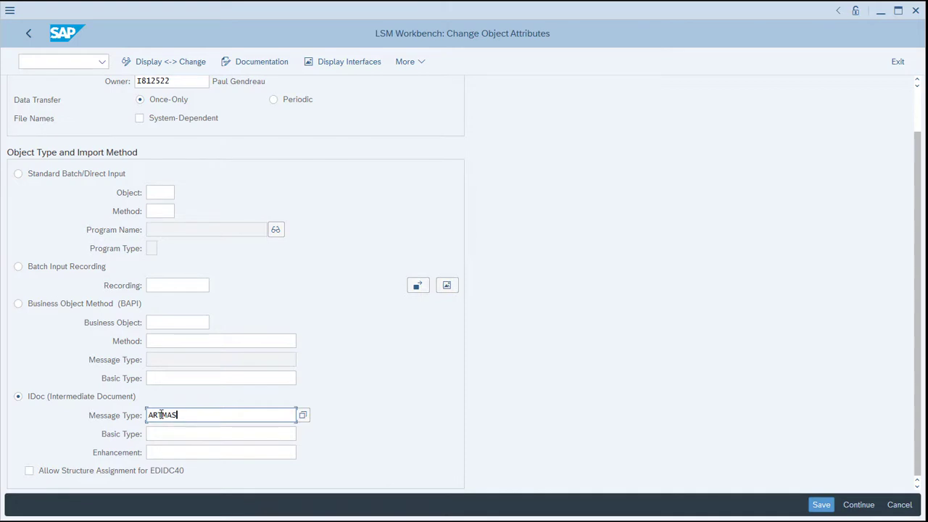
key(Tab)
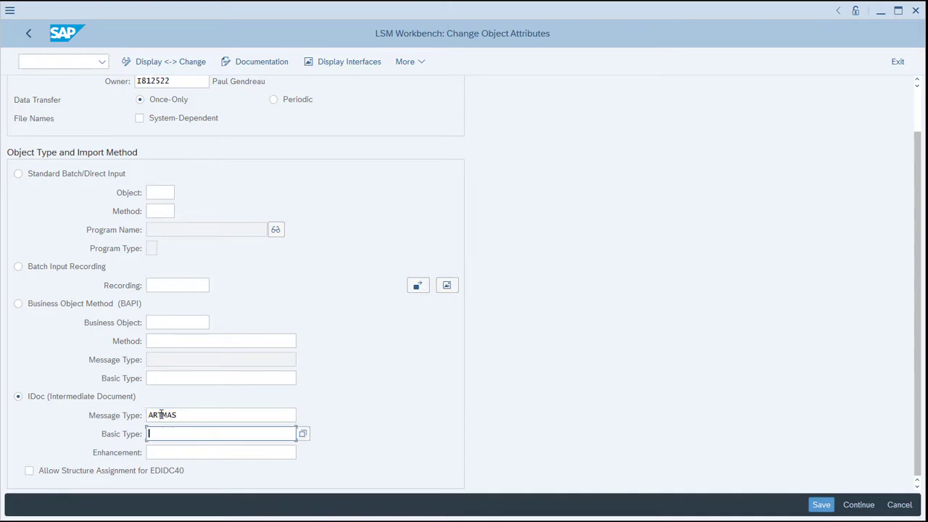
text(ARTMAS)
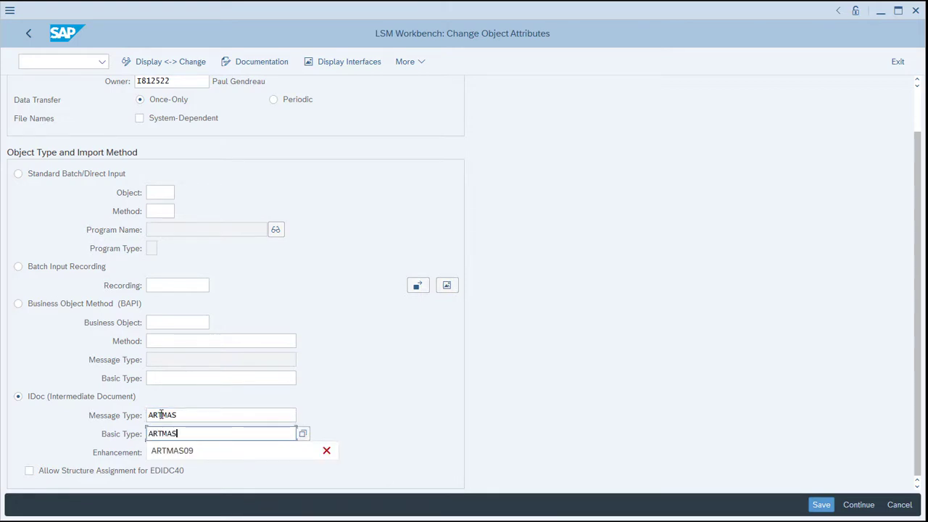
text(09)
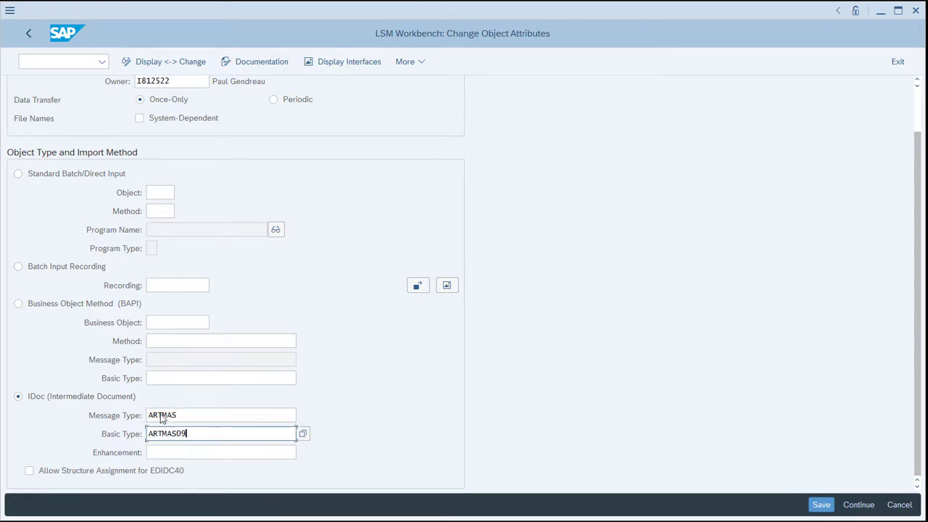
click(821, 505)
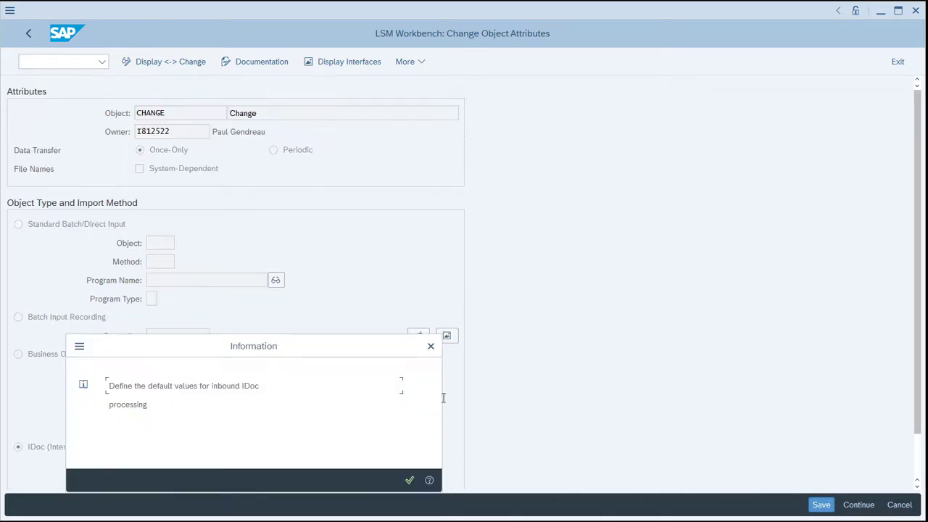
drag(274, 352, 431, 185)
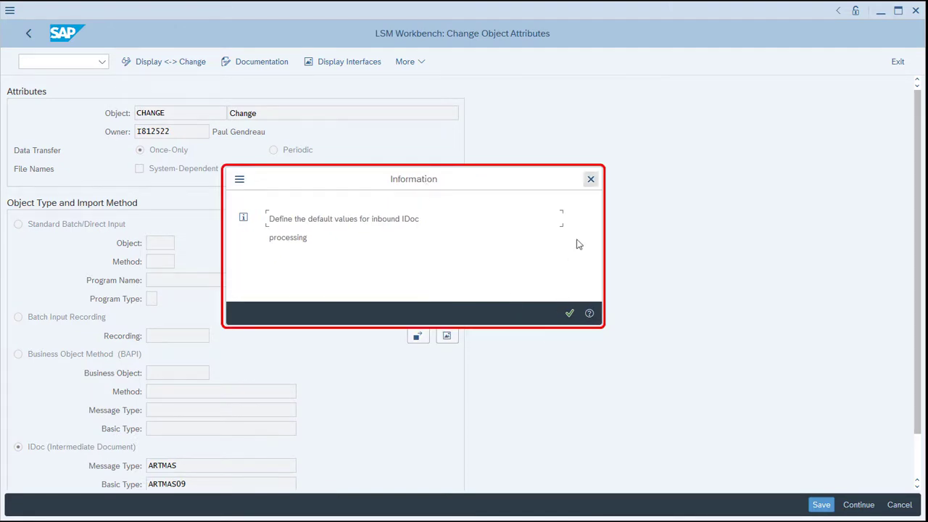
click(591, 180)
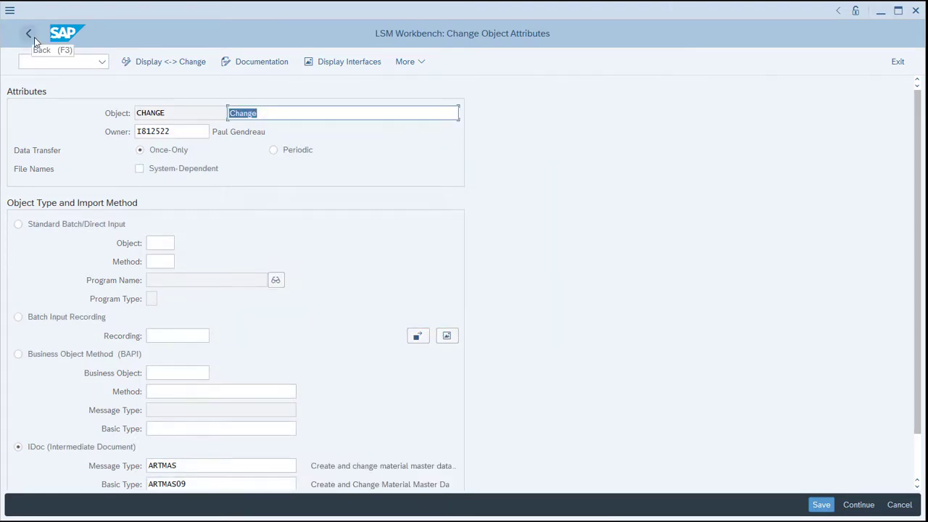
Return to the project selection and open the Inbound IDoc Processing settings for the MASTER_DATA project.
click(34, 37)
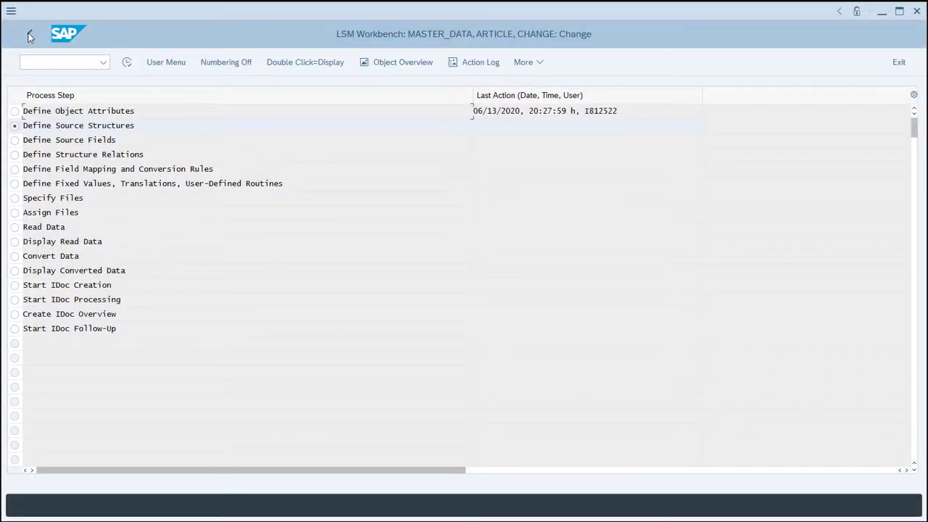
click(30, 36)
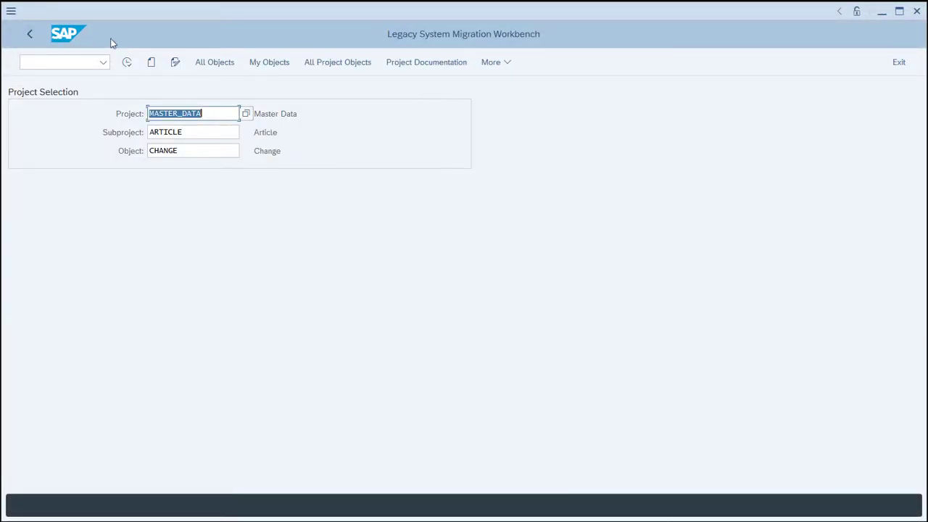
click(490, 64)
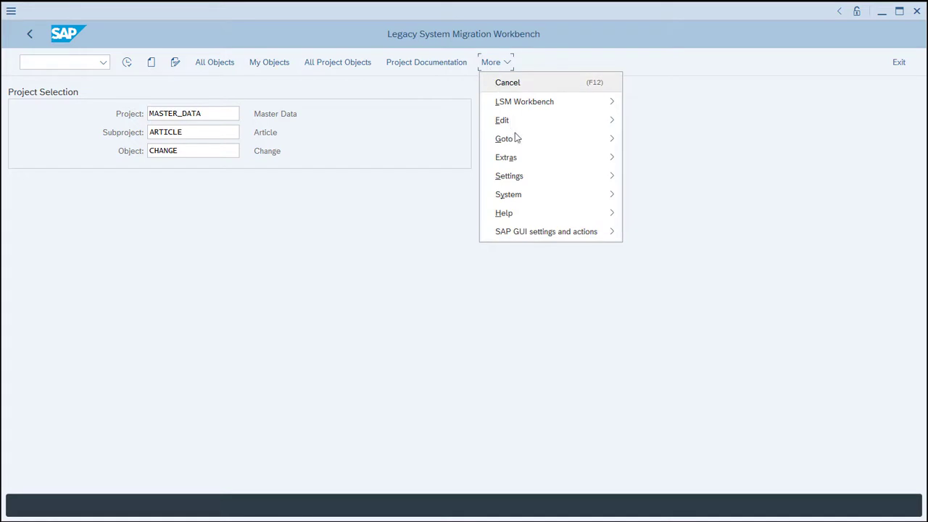
mouse_move(528, 168)
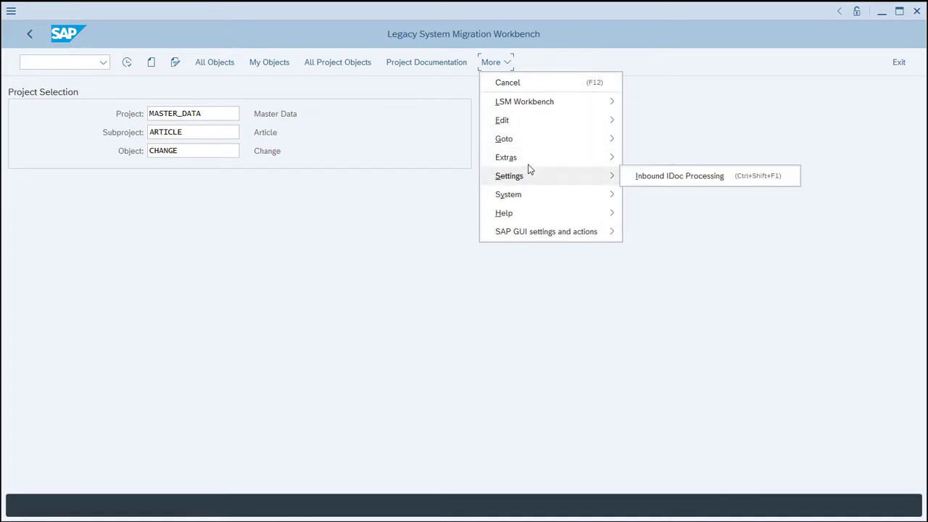
click(731, 179)
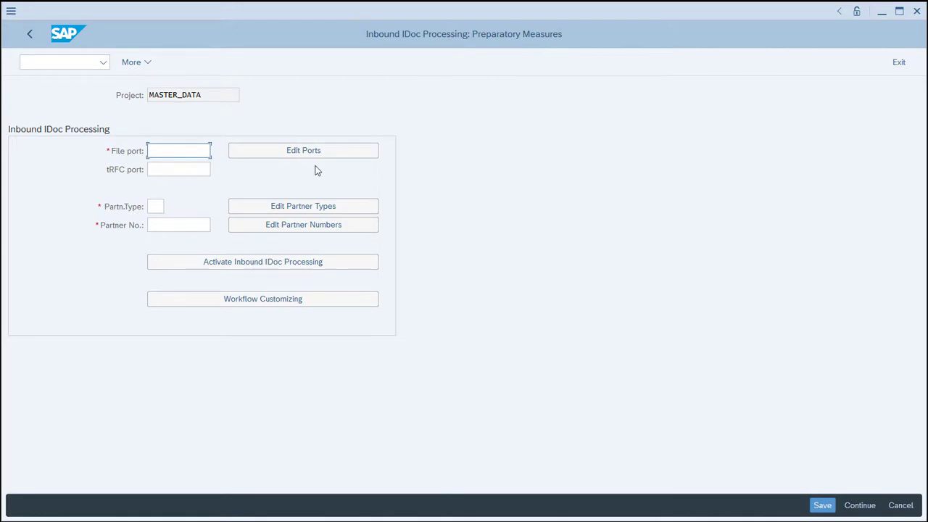
Start a new file port in IDoc processing named LSMW with the description Legacy System Migration Workbench.
click(275, 153)
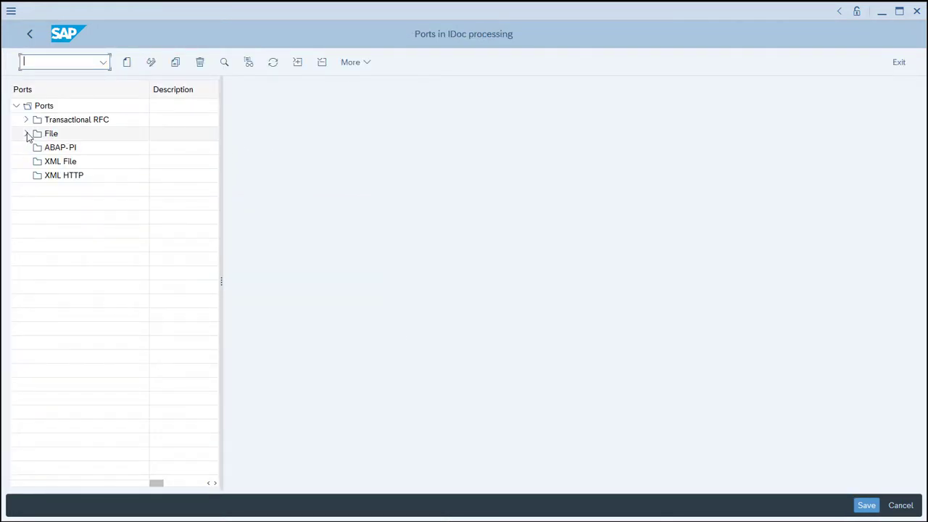
click(27, 134)
click(51, 135)
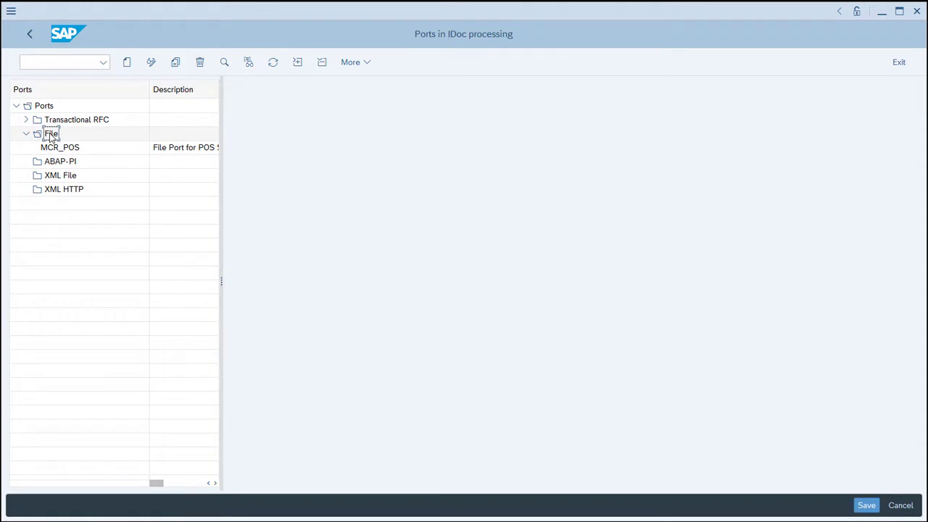
click(126, 63)
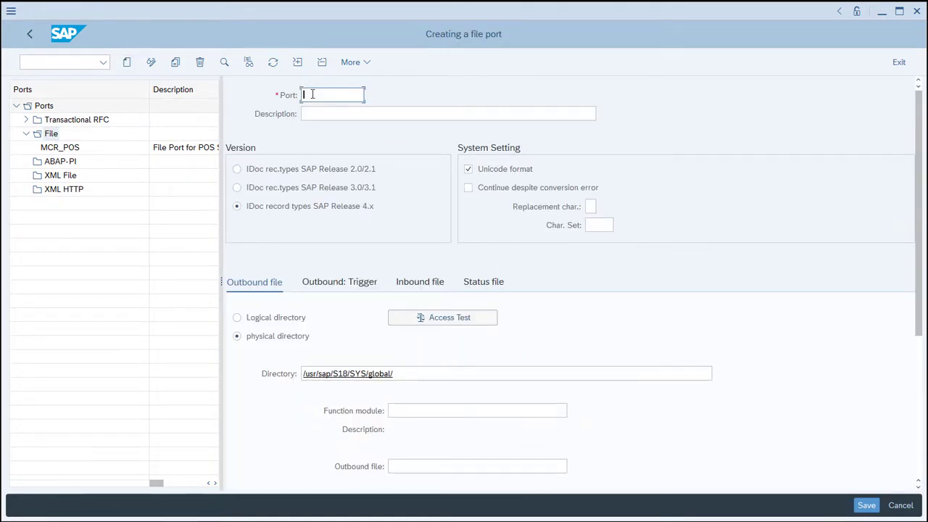
text(LSMW)
key(Tab)
text(Legac)
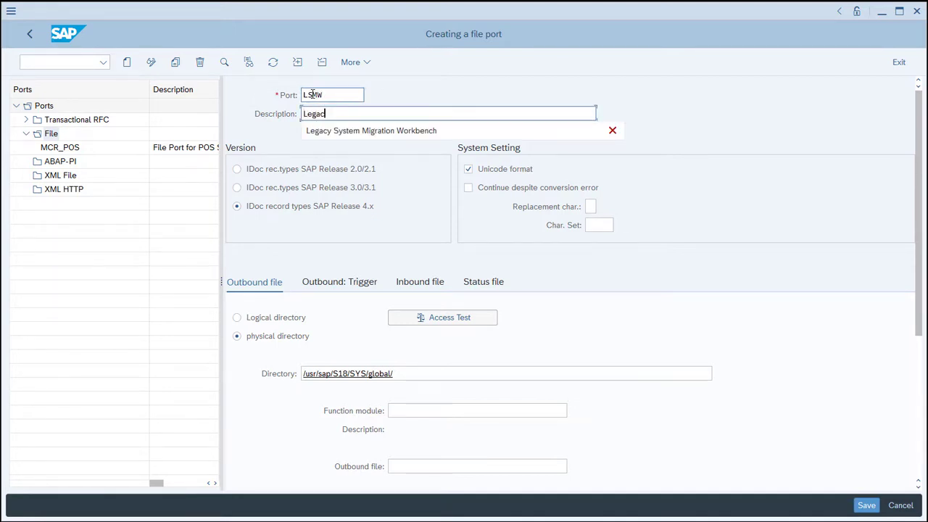
text(y System Migration)
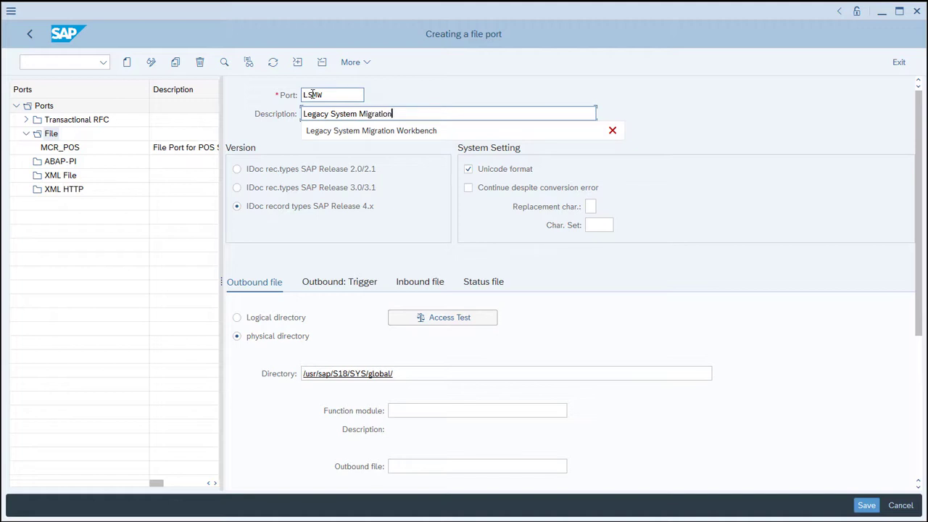
text( Workbench)
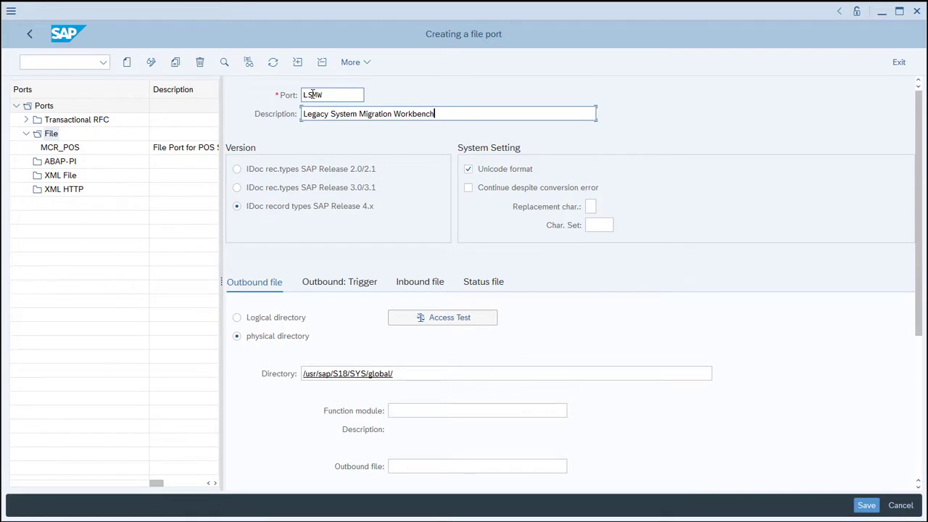
Set the port's physical directory to C:\LSMW and outbound file to filelsmw, and save the port.
drag(412, 374, 257, 369)
text(C:\)
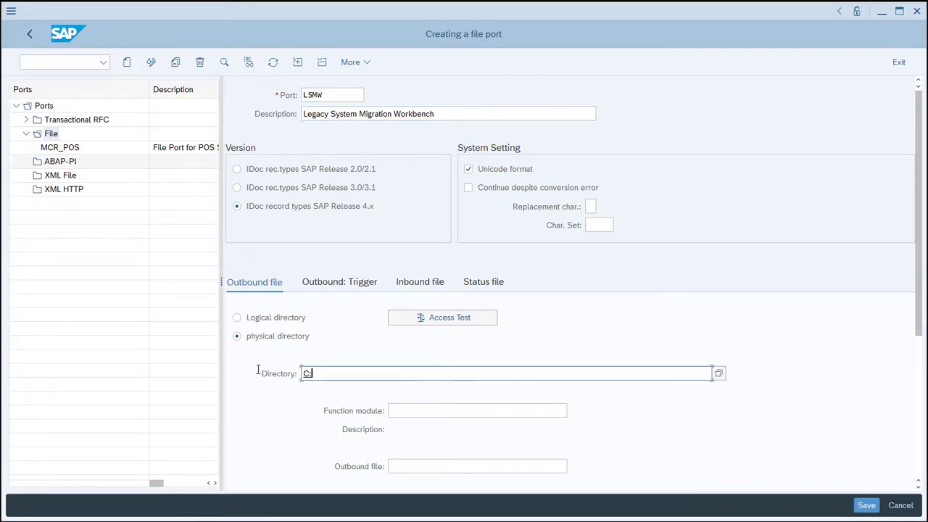
text(LSMW)
click(392, 465)
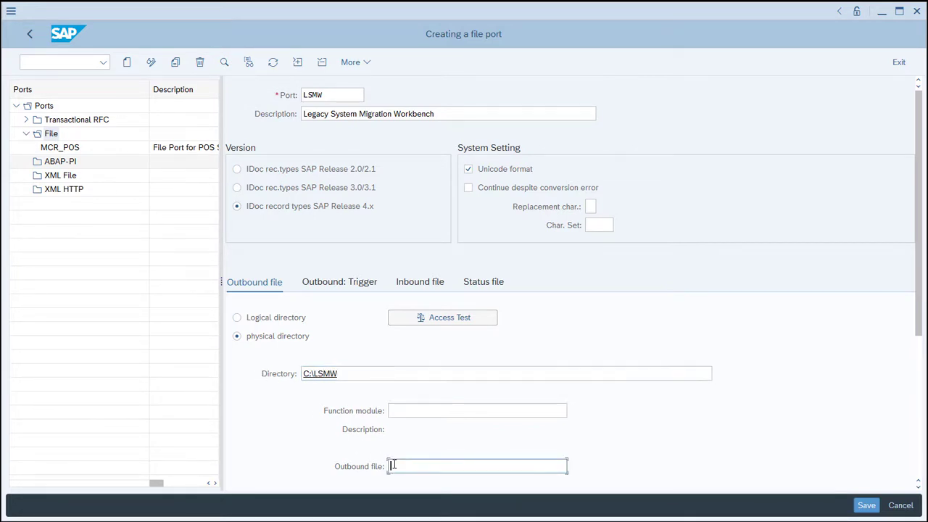
text(filelsmw)
click(862, 507)
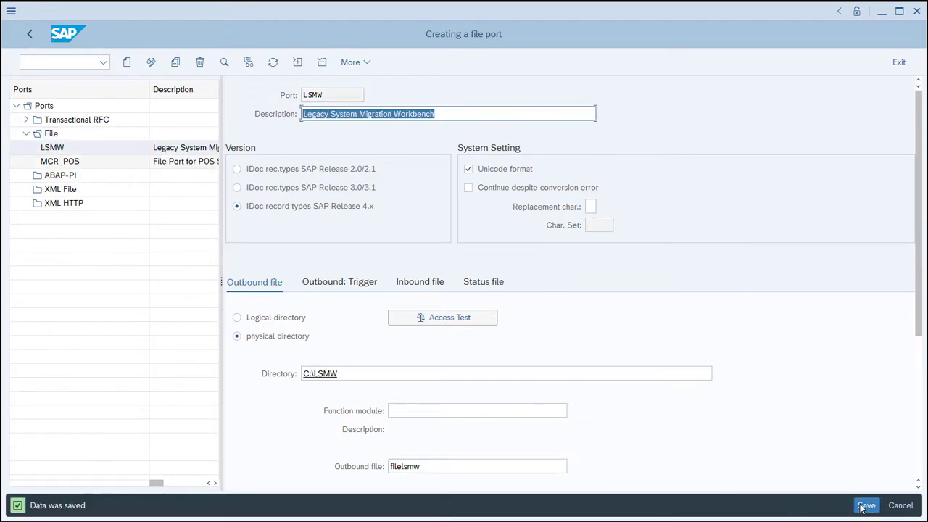
click(32, 34)
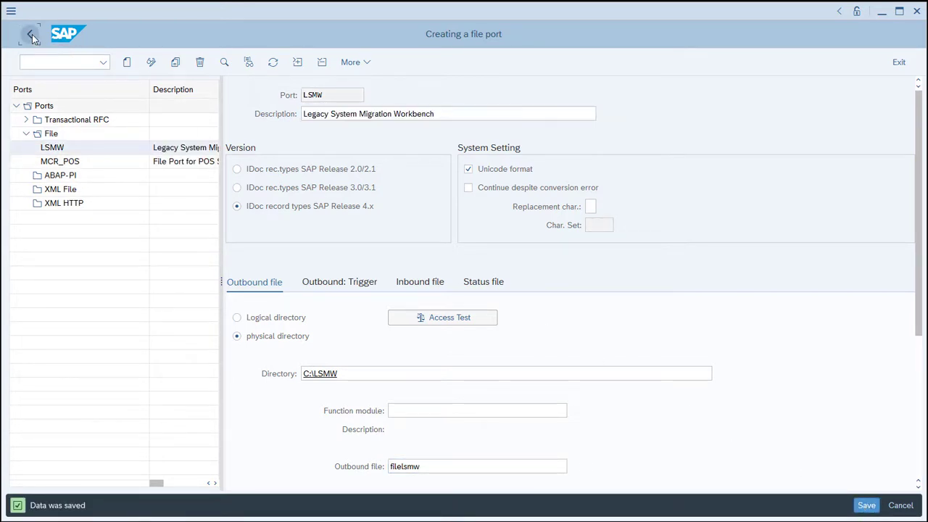
Fill in the inbound IDoc processing settings with file port LSMW, partner type US and partner number LSMW.
click(168, 149)
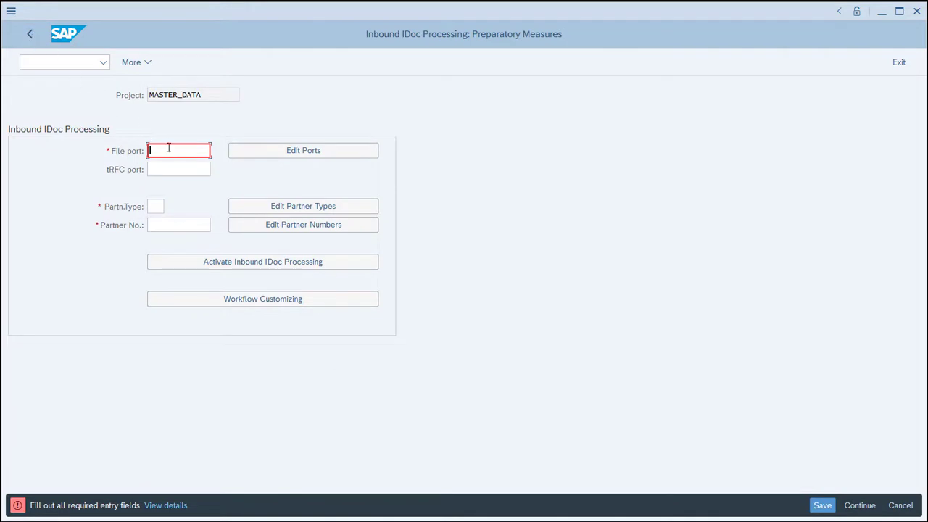
text(LSMW)
click(155, 206)
text(US)
click(166, 224)
text(LSMW)
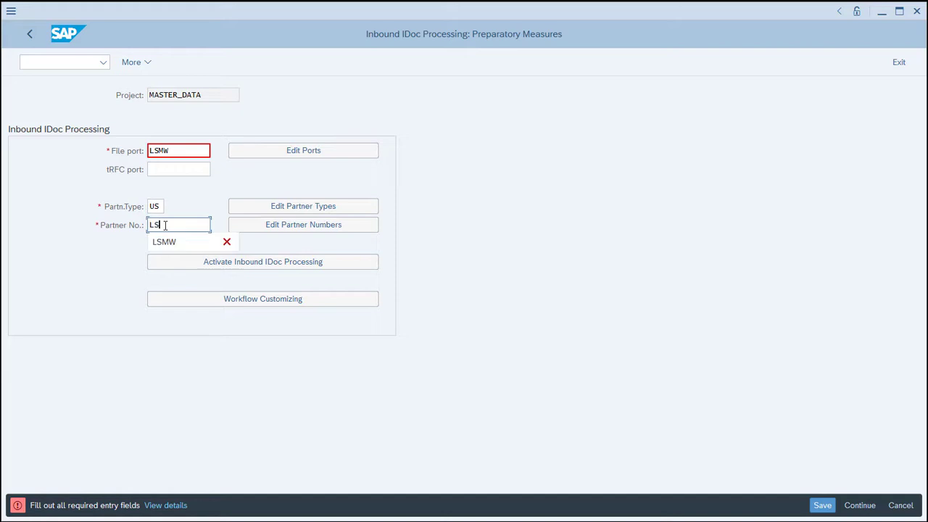
Start a new partner profile under Partner Type US with partner number LSMW and partner type US.
click(277, 229)
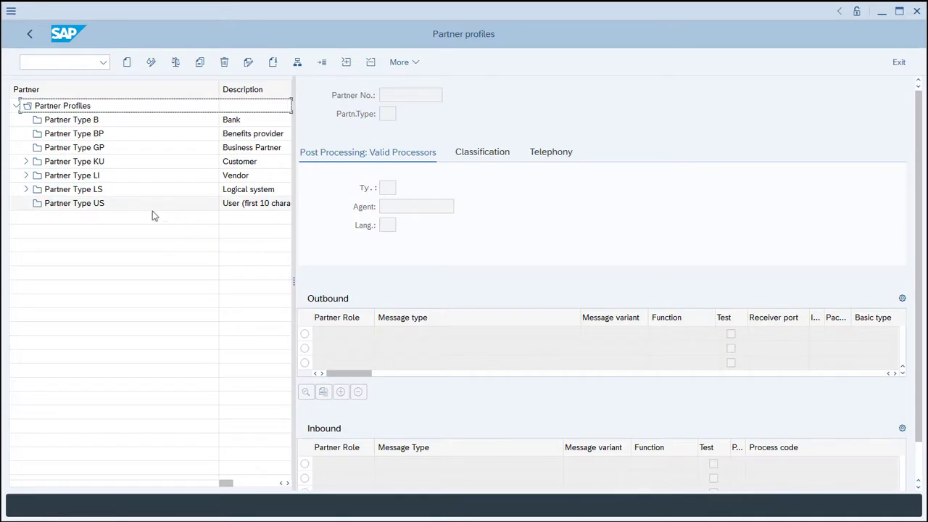
click(92, 206)
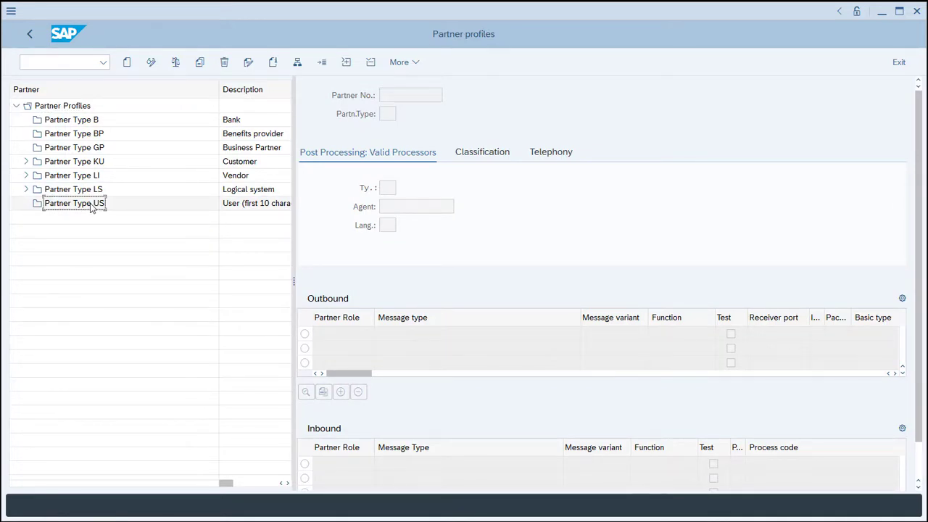
click(129, 64)
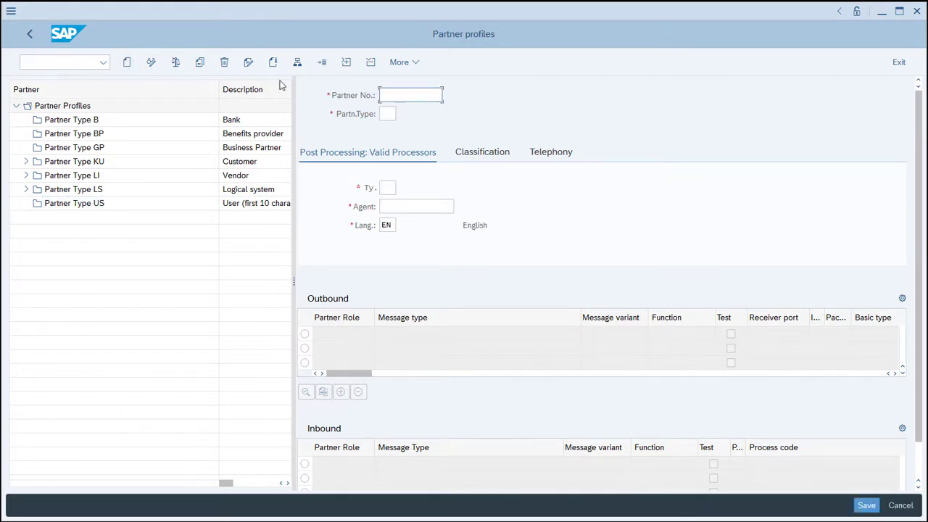
text(LSMW)
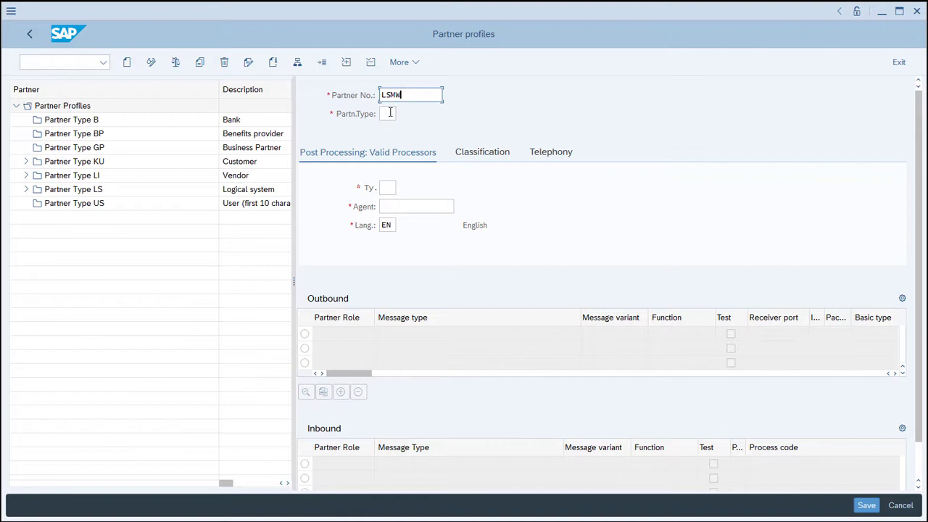
click(389, 114)
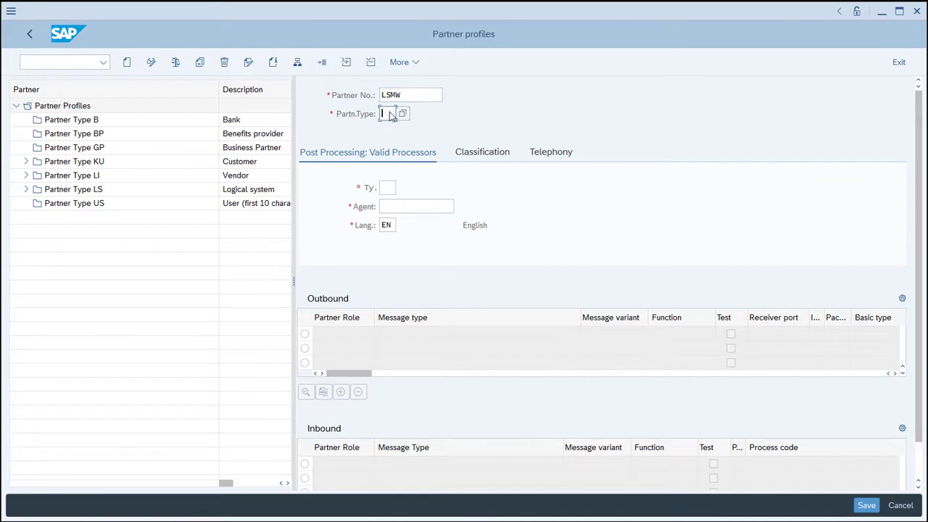
text(US)
Set the post-processing type to US, enter the agent's user ID, and save the partner profile.
click(386, 188)
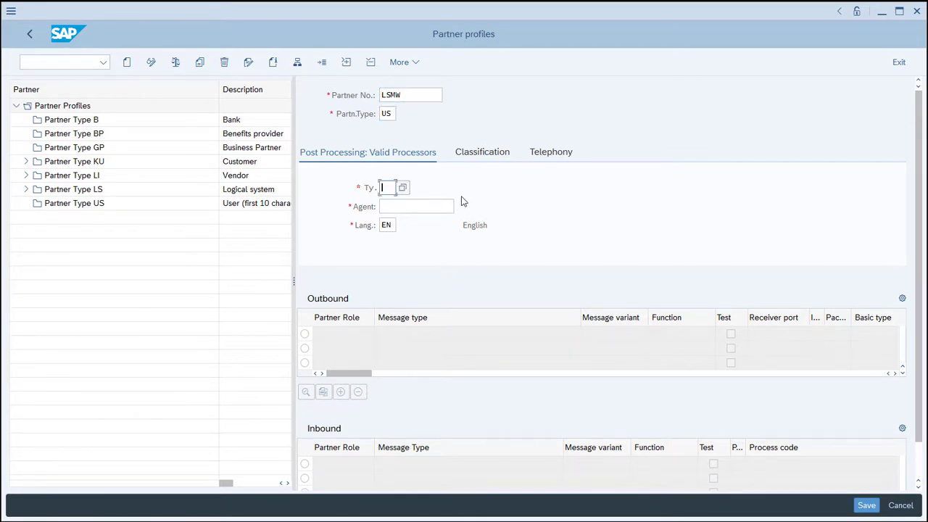
text(US)
key(Tab)
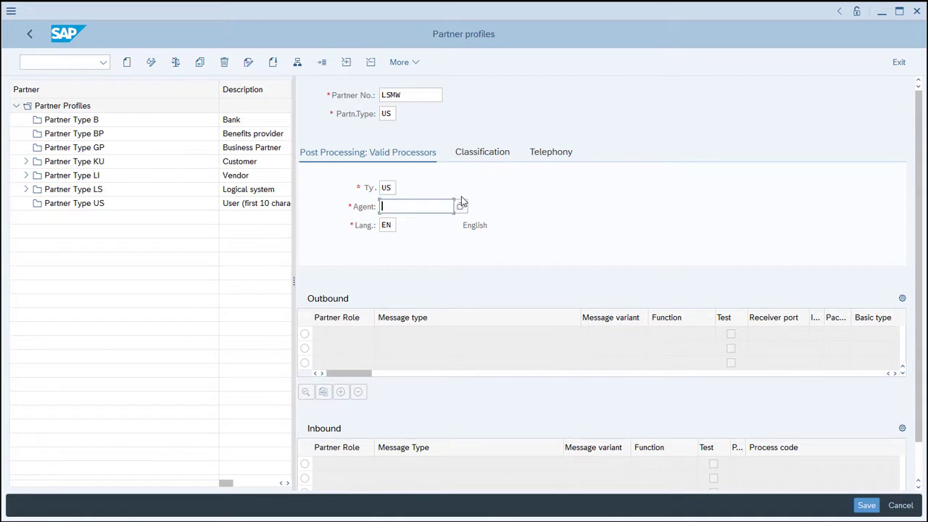
click(863, 506)
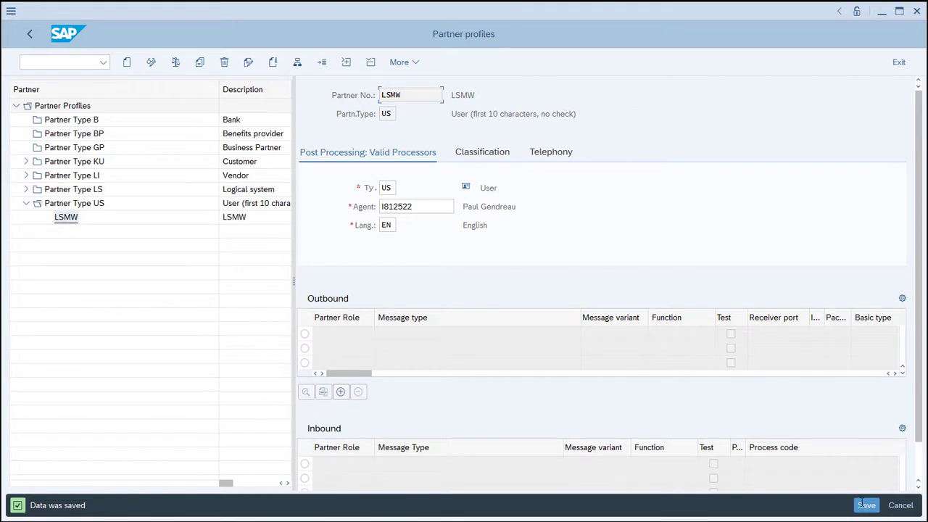
Add an inbound parameter to the LSMW partner profile with message type ARTMAS and process code BAPI, and save it.
click(919, 458)
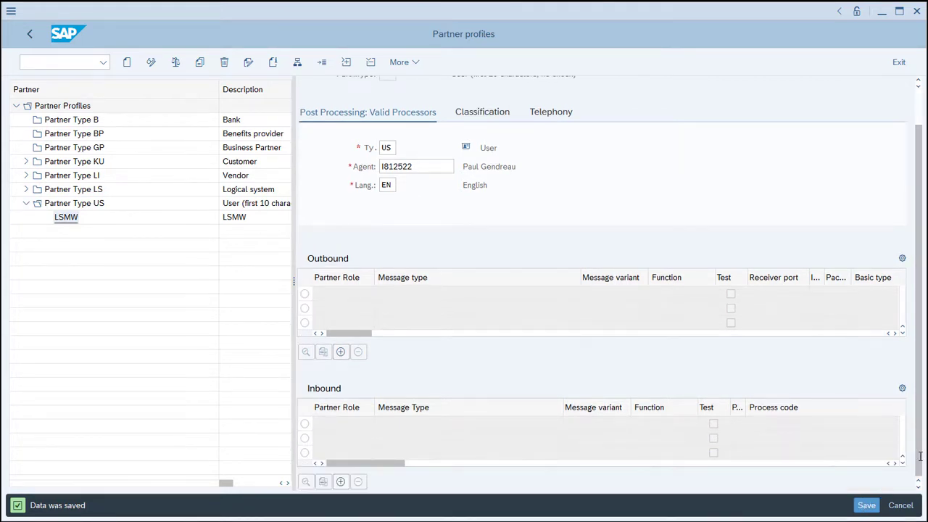
click(340, 481)
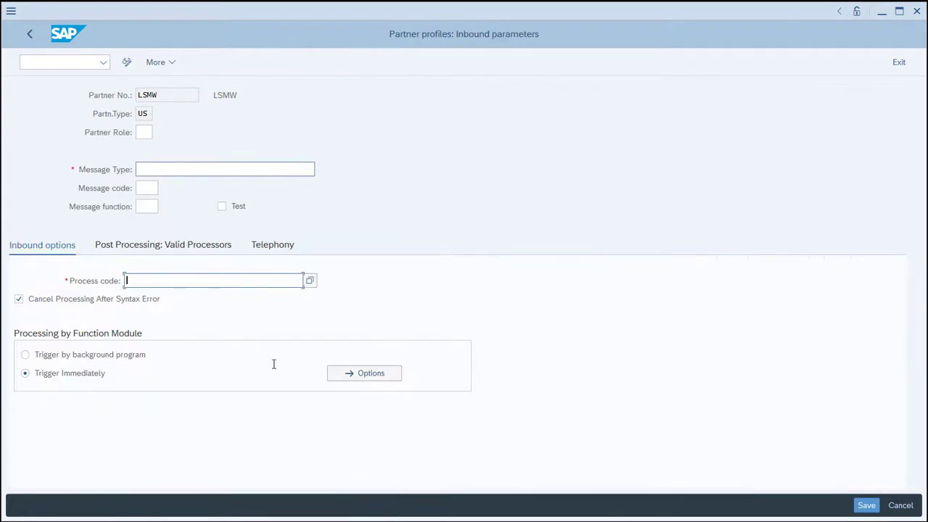
click(163, 168)
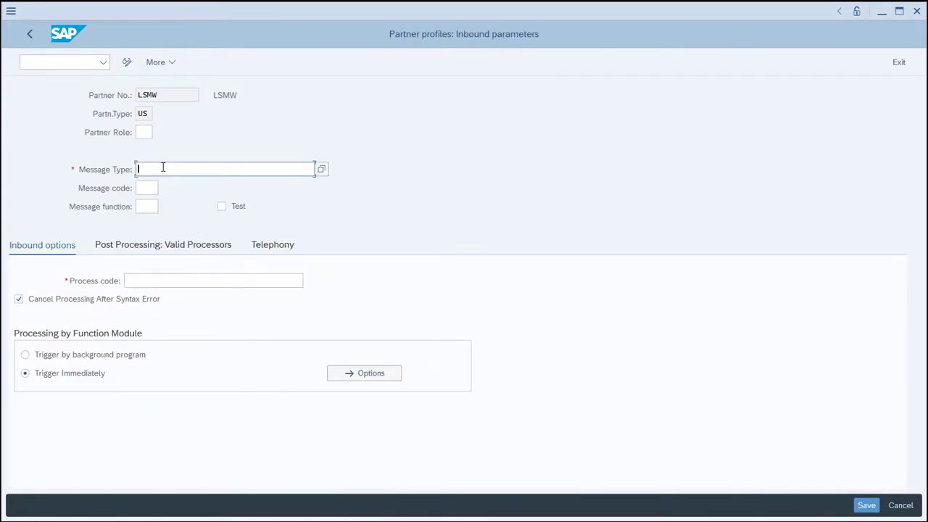
text(ARTMAS)
click(153, 279)
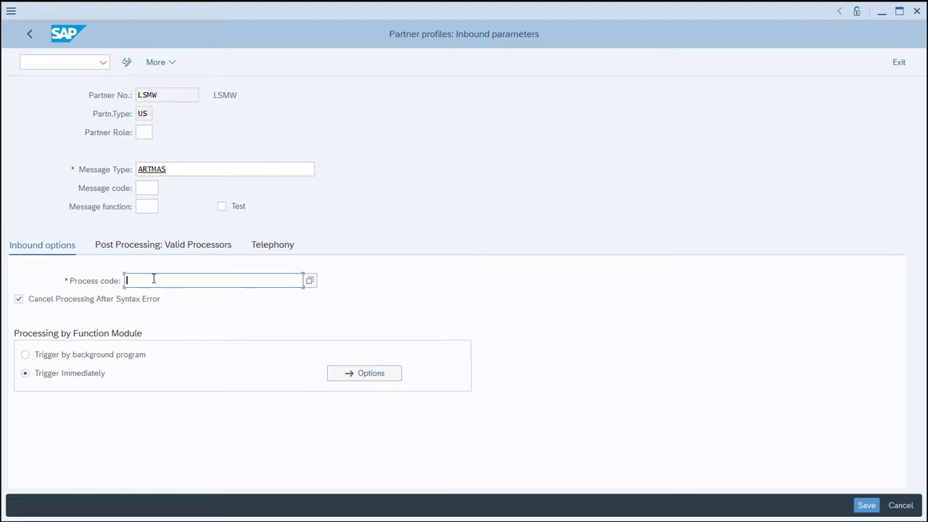
text(BAPI)
click(867, 505)
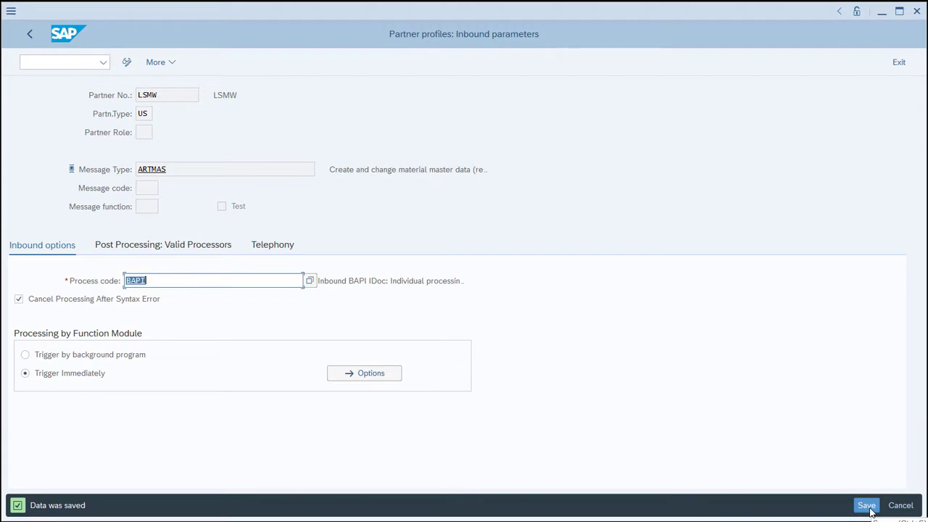
Return to the Inbound IDoc Processing preparatory measures and activate inbound IDoc processing.
click(29, 34)
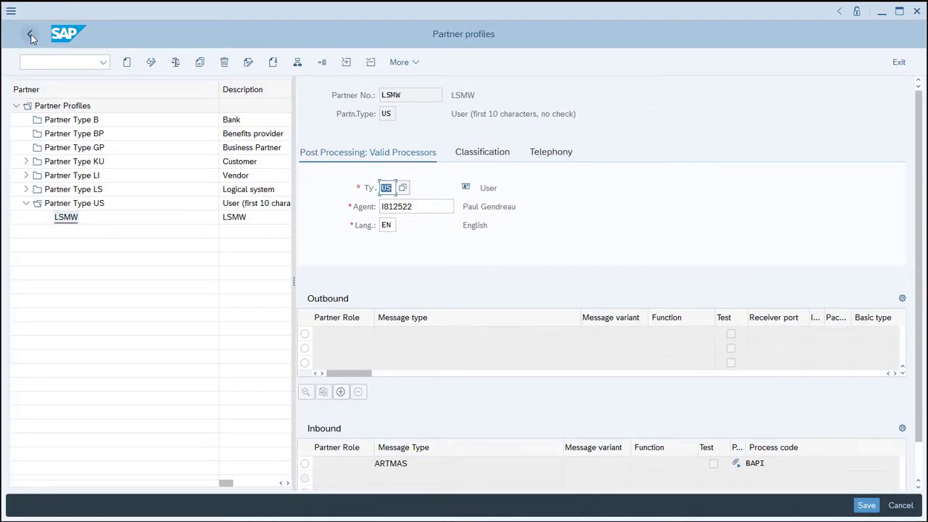
click(30, 35)
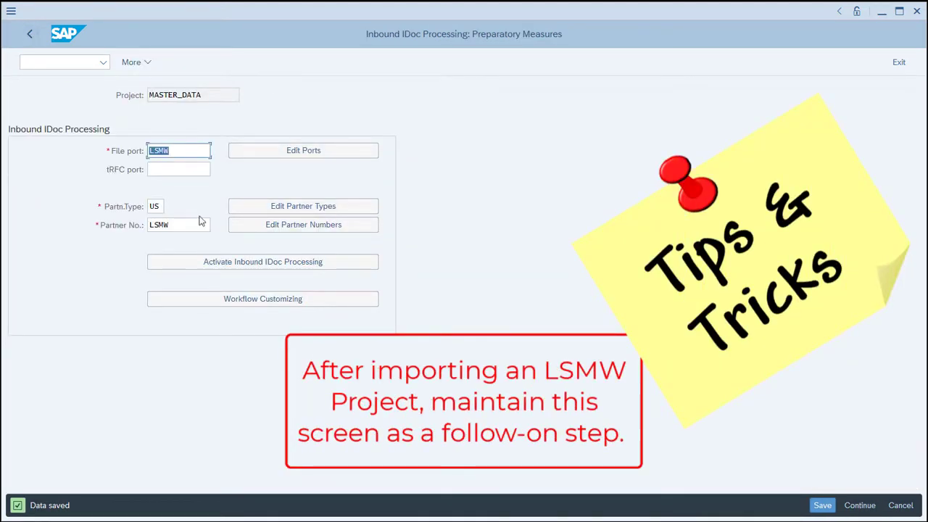
click(247, 267)
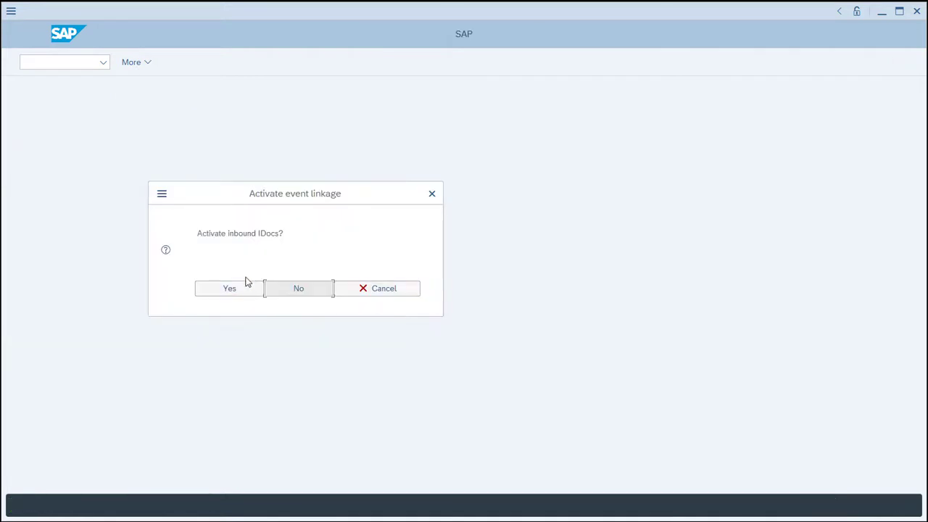
click(245, 289)
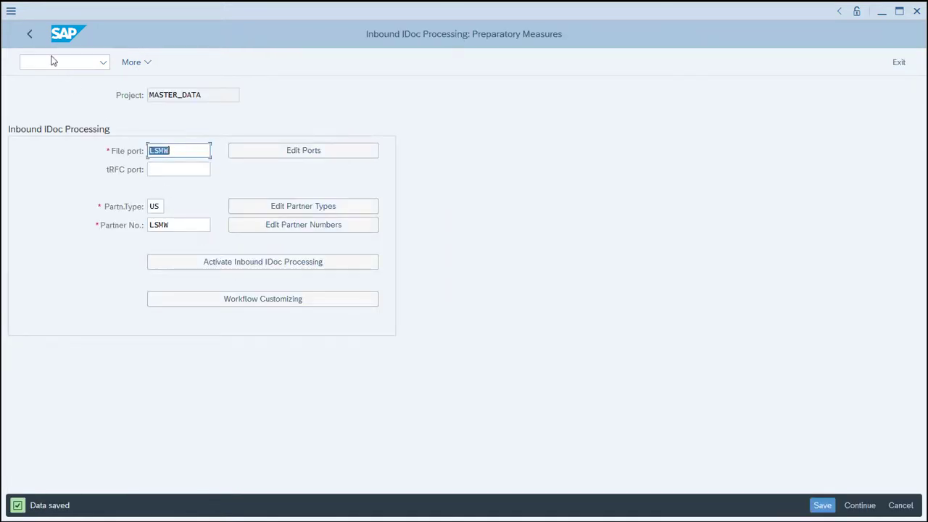
Return to the project selection and open Define Source Structures for the CHANGE object in change mode.
click(33, 36)
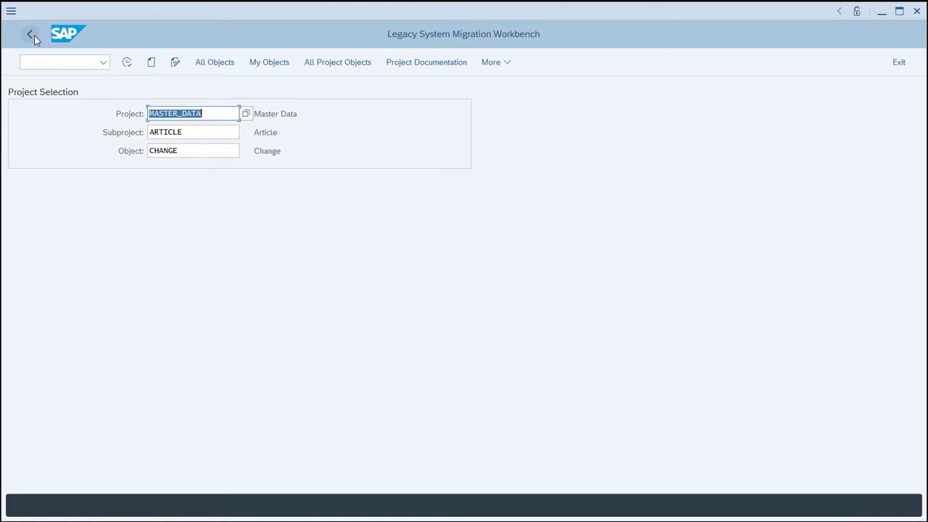
click(127, 64)
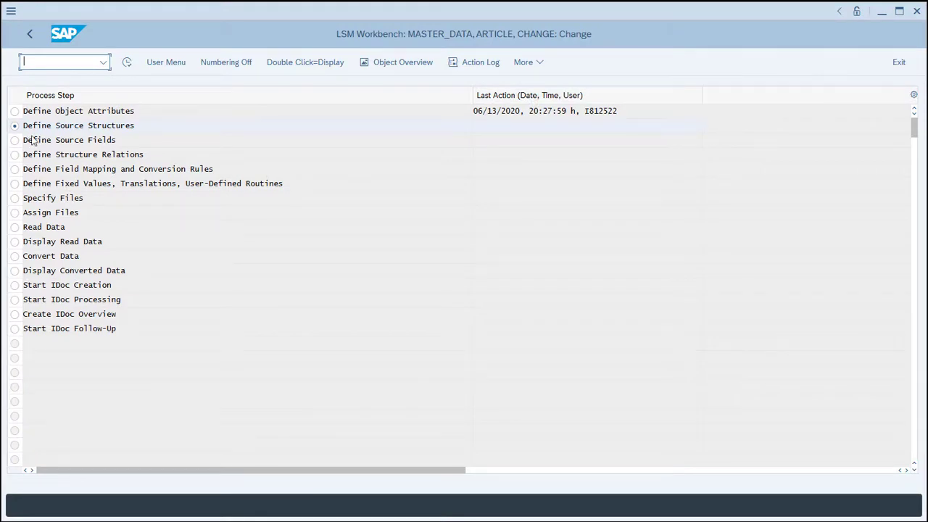
click(126, 64)
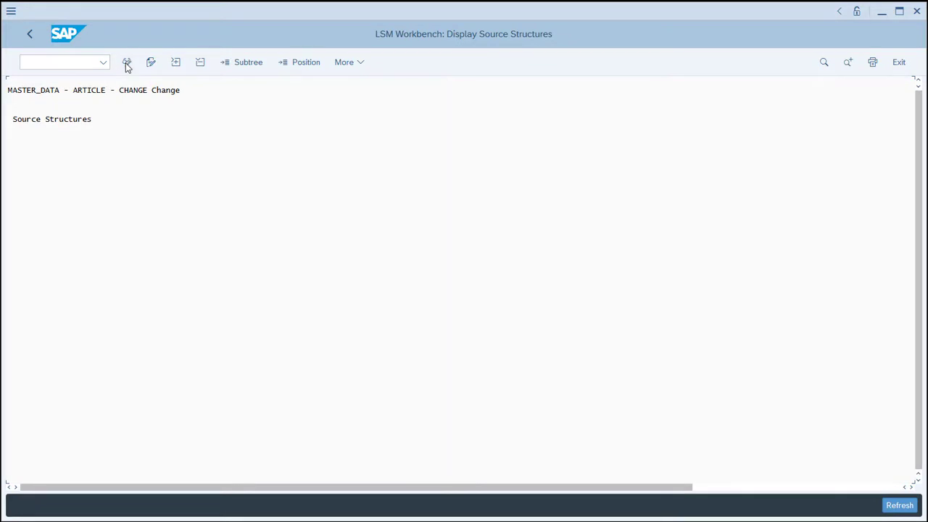
click(127, 64)
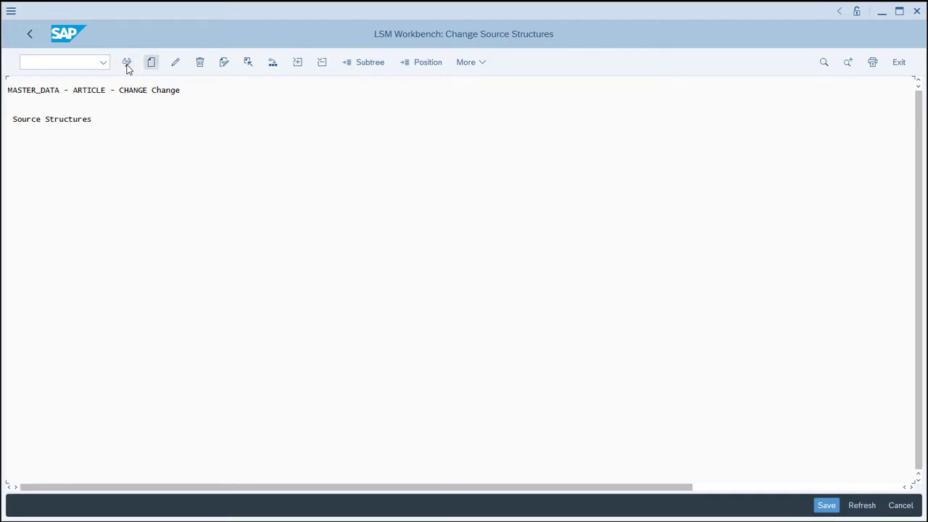
Create the source structure BASIC_DATA_FILE with the description Basic Data Structure.
click(152, 64)
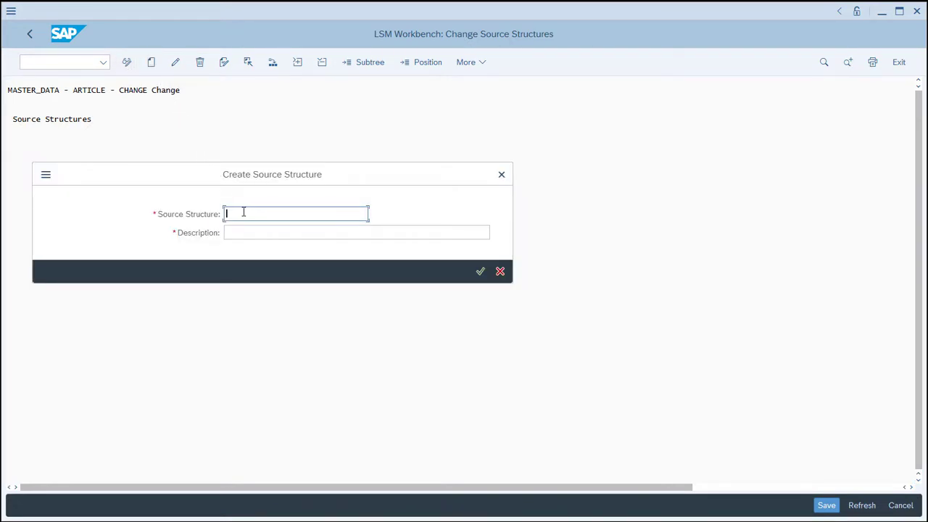
text(BASIC)
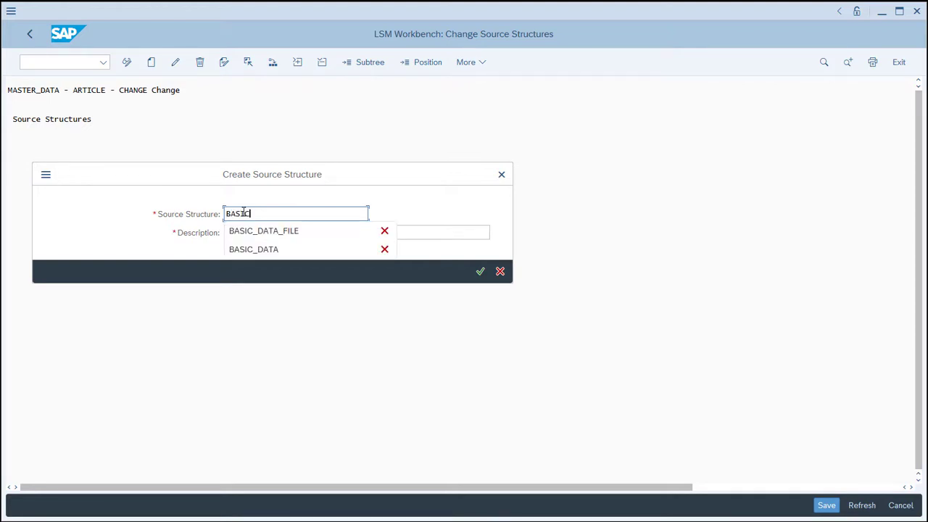
text(_DATA_FILE)
key(Tab)
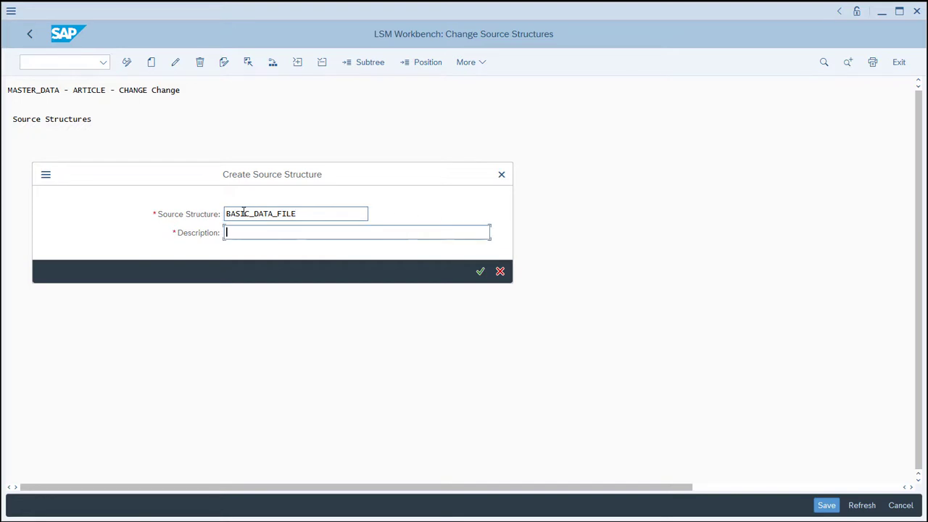
text(Basic Data)
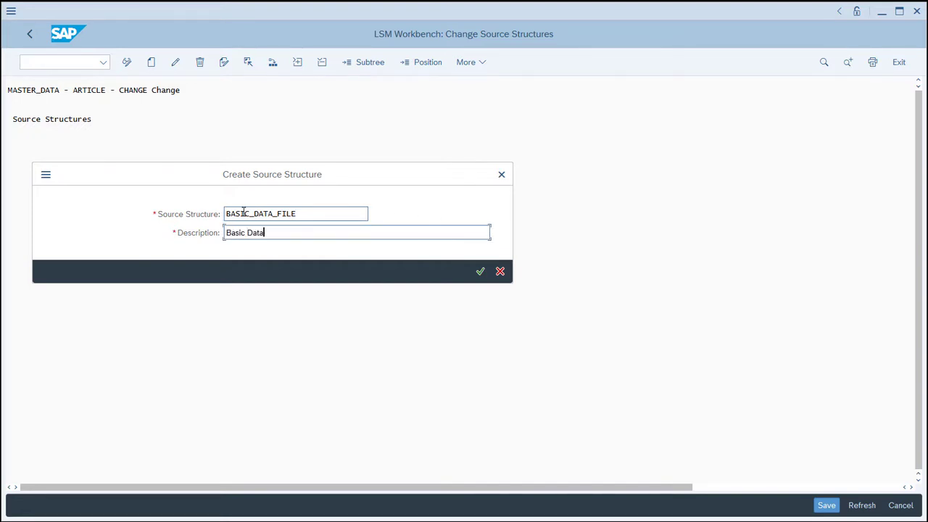
text( Structure)
click(480, 271)
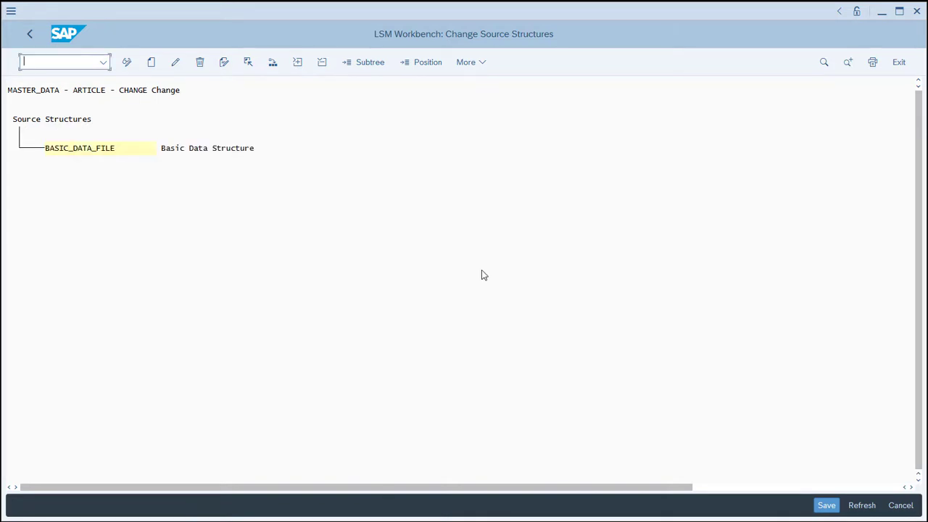
Create the source structure SITE_DATA_FILE, described as Site Data Structure, at a lower level under BASIC_DATA_FILE.
click(127, 150)
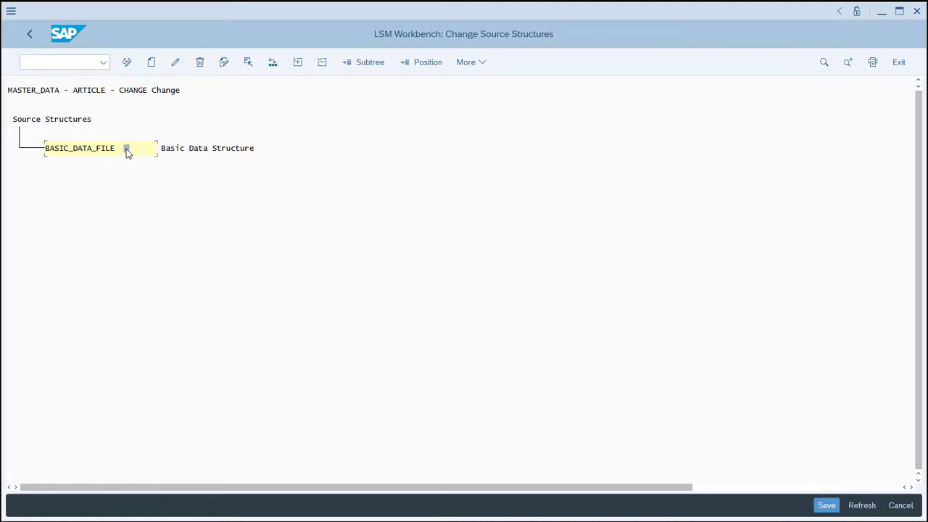
click(151, 64)
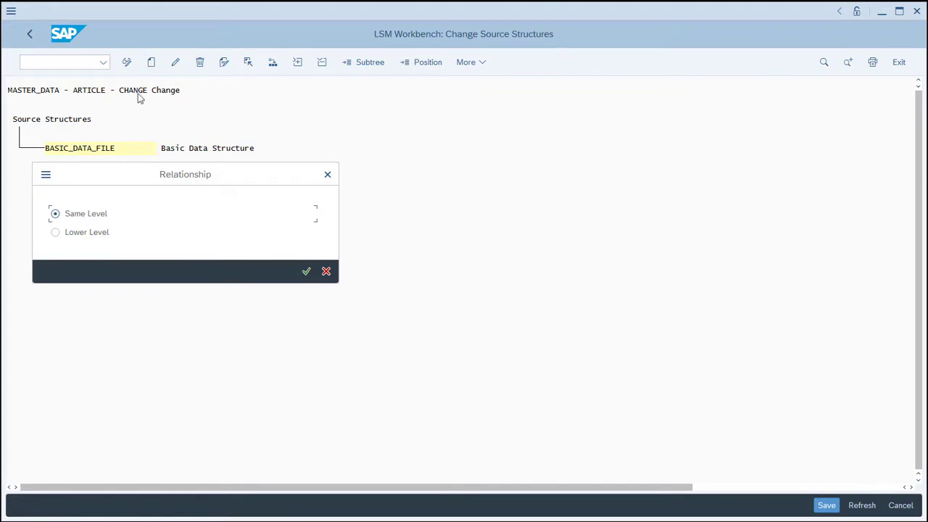
click(79, 237)
click(305, 272)
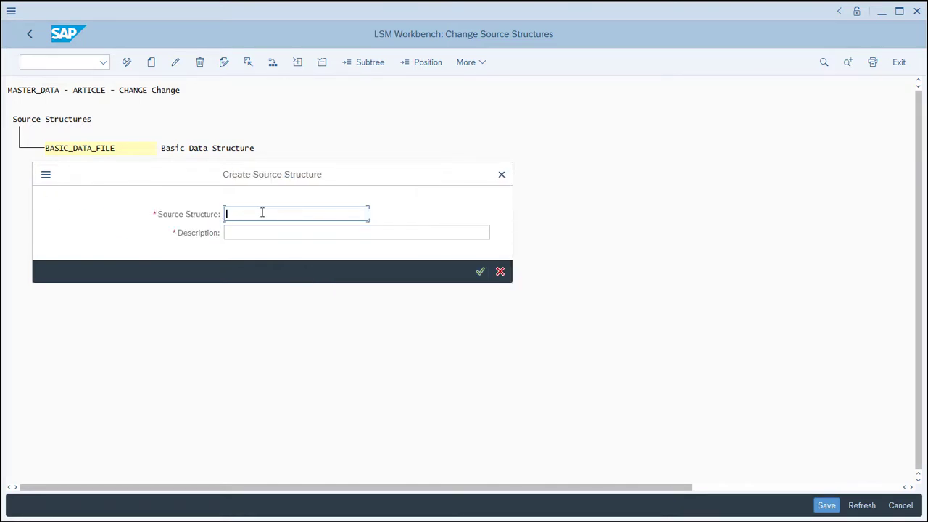
text(SITE_DATA)
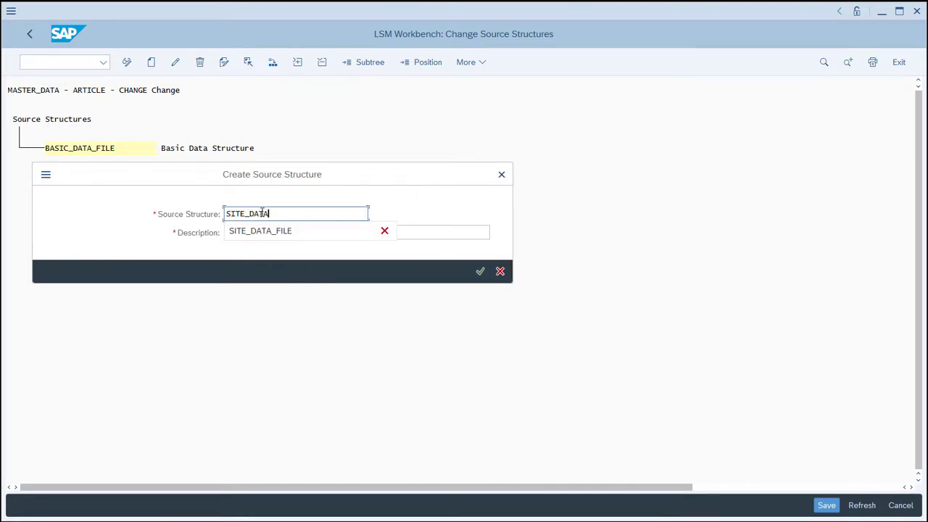
text(_FILE)
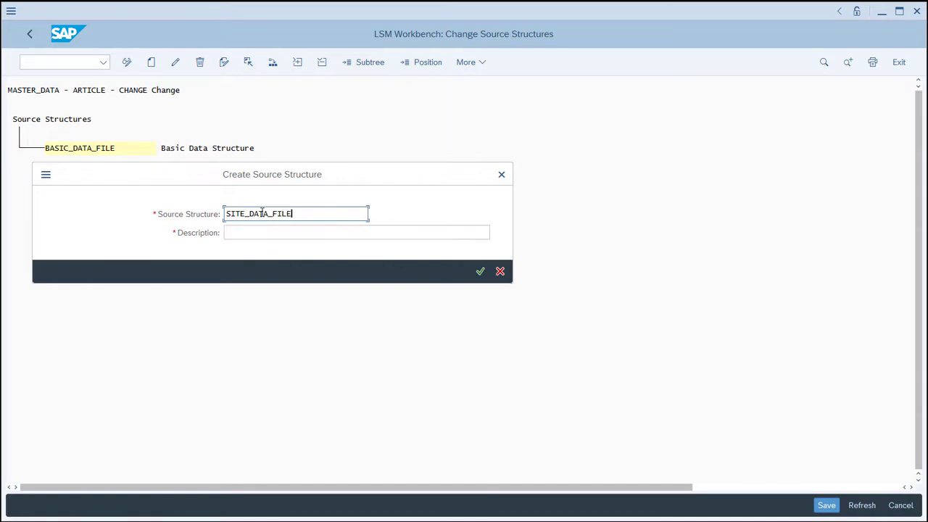
key(Tab)
text(Site )
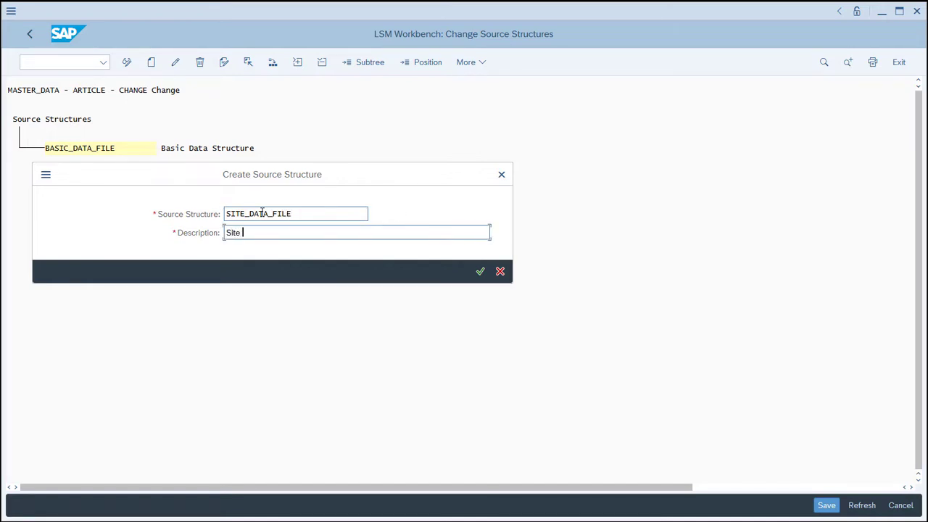
text(Data Structure)
click(482, 272)
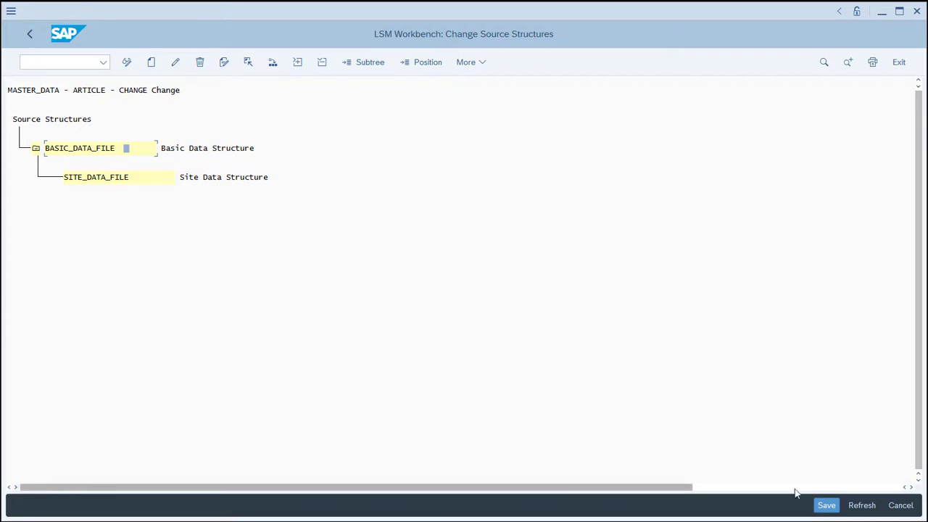
Save the source structures and open Define Source Fields for the CHANGE object in change mode.
click(817, 506)
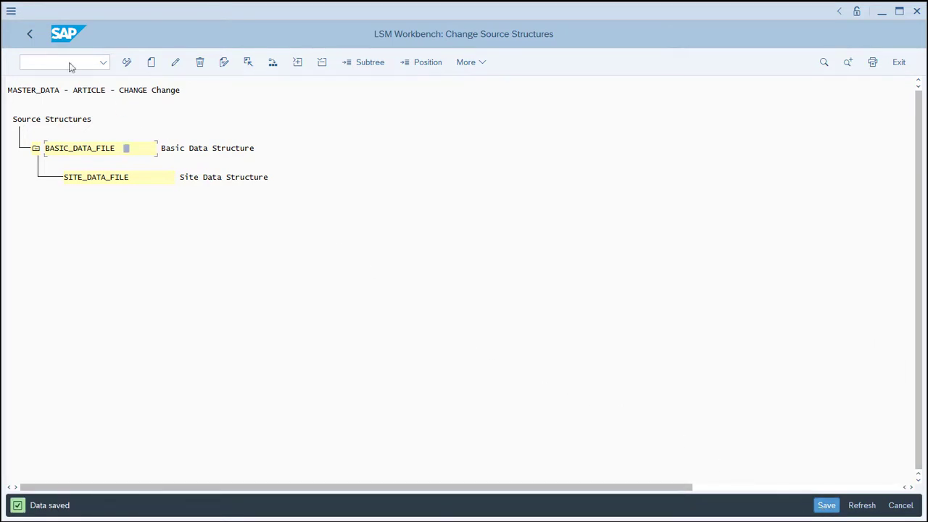
click(30, 35)
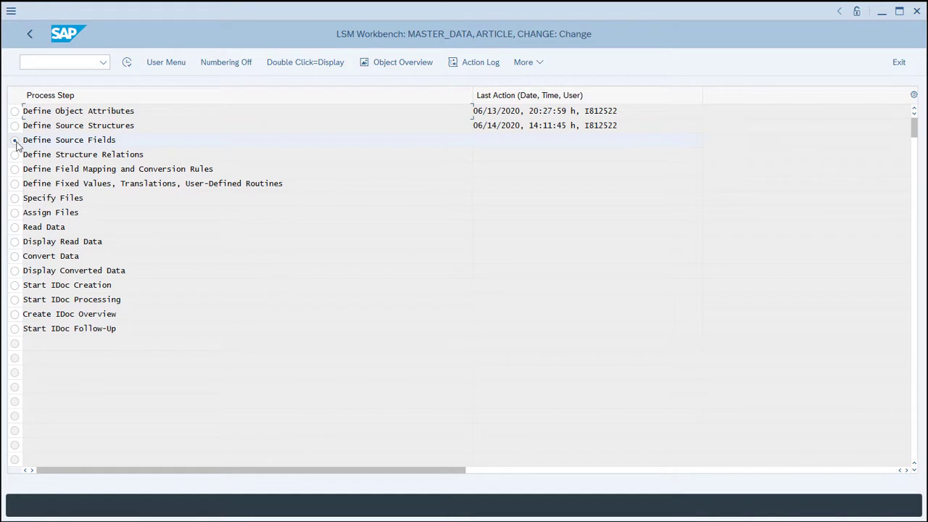
click(127, 63)
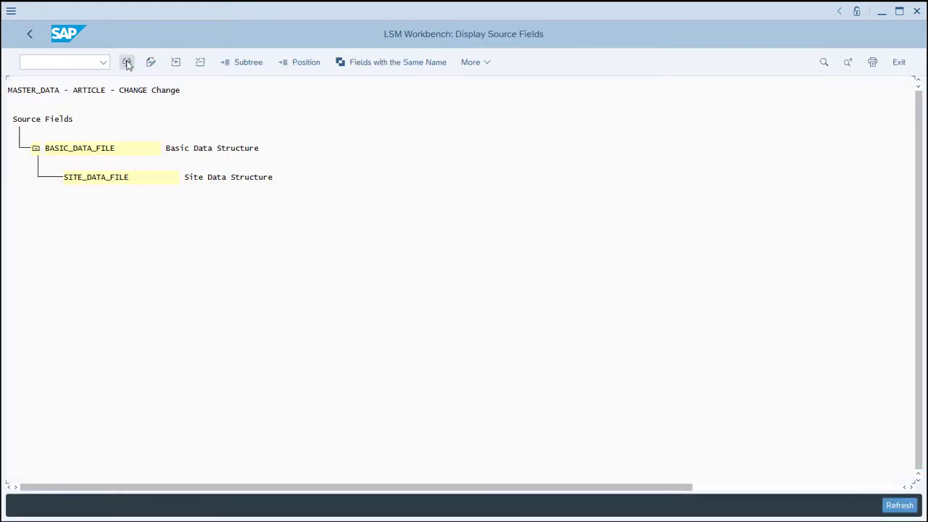
click(127, 62)
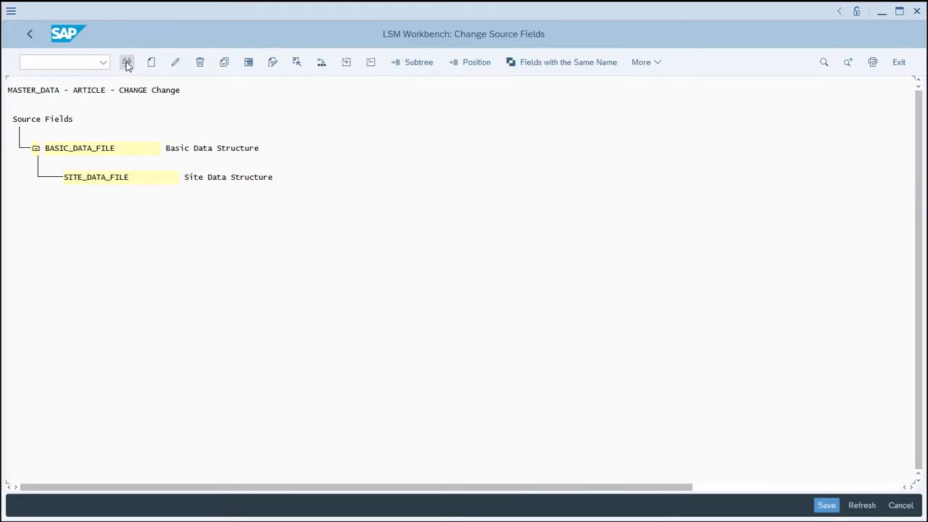
Create the source field MATERIAL in BASIC_DATA_FILE with the label Article Number and field length 18.
click(130, 150)
click(152, 63)
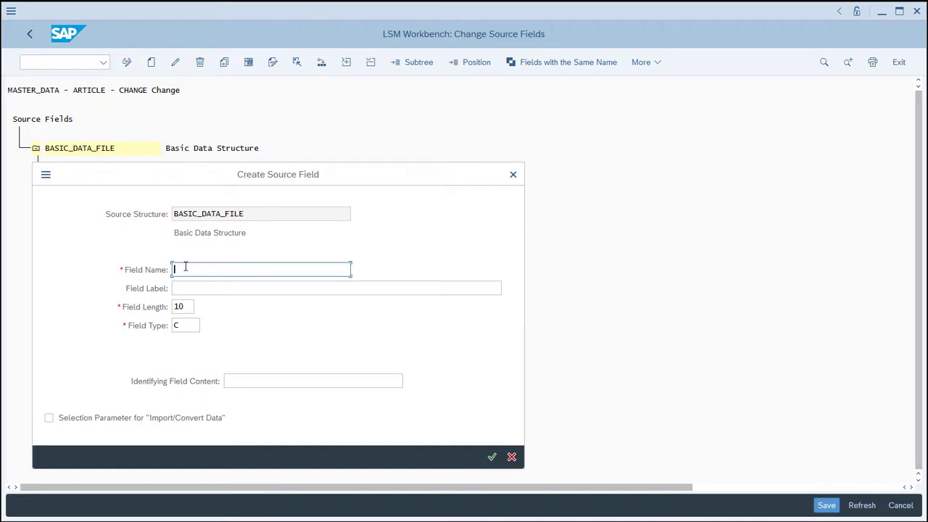
text(MA)
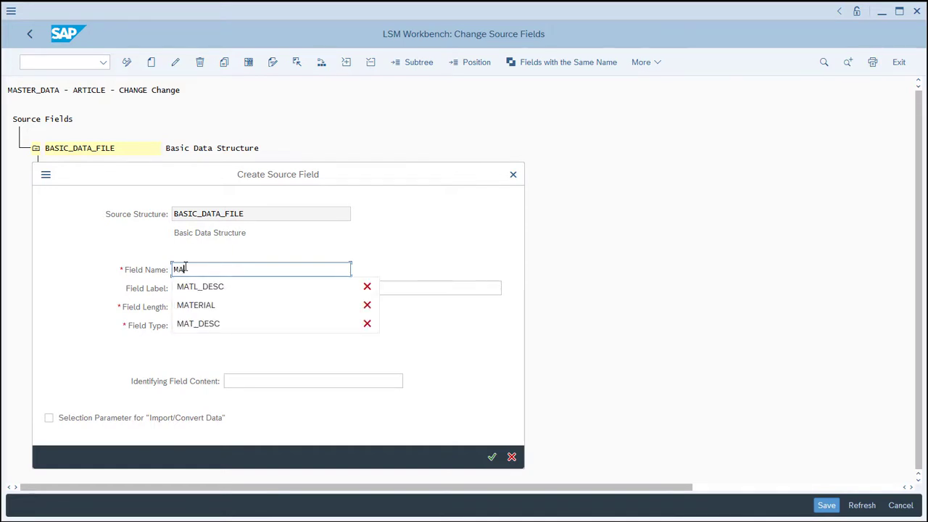
text(TERIAL)
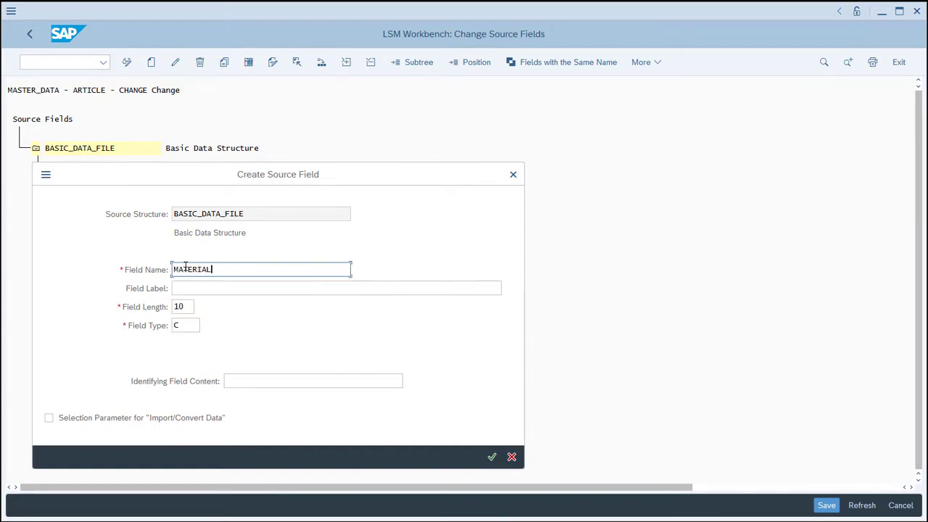
key(Tab)
text(Art)
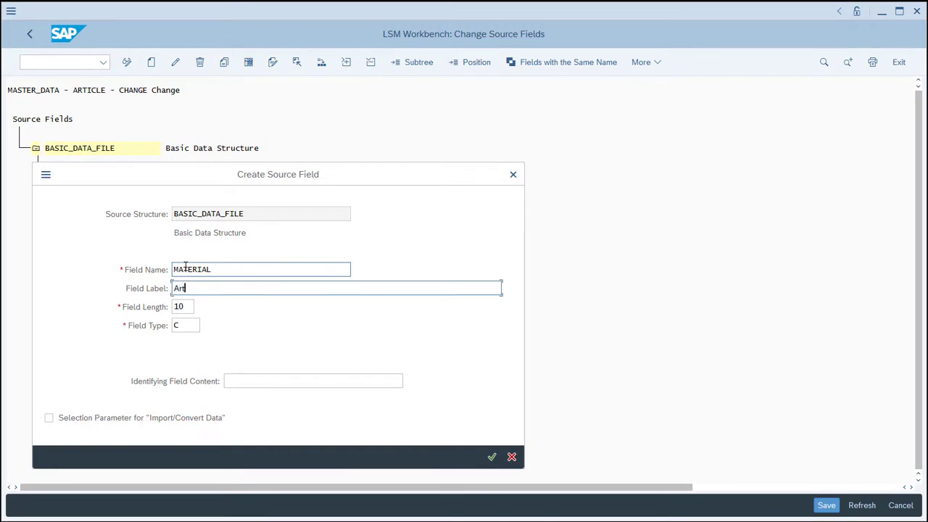
text(icle Number)
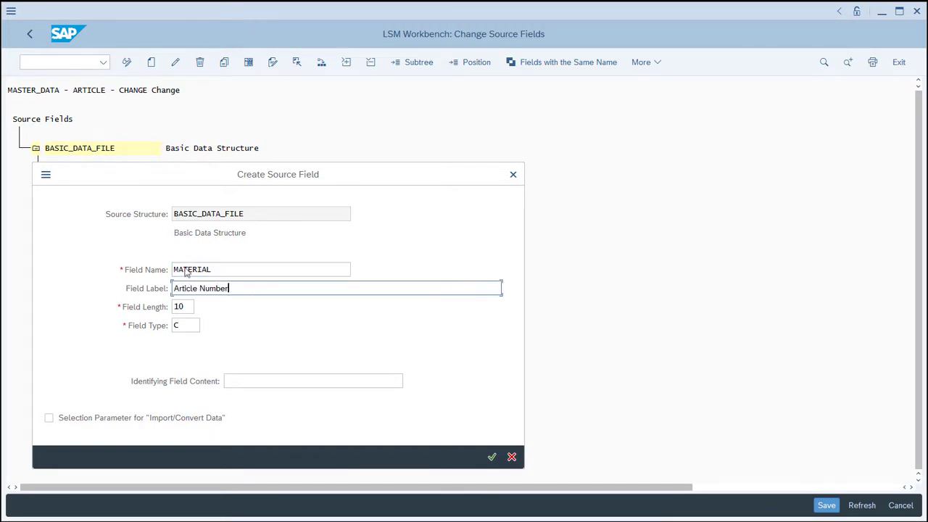
click(186, 306)
key(BackSpace)
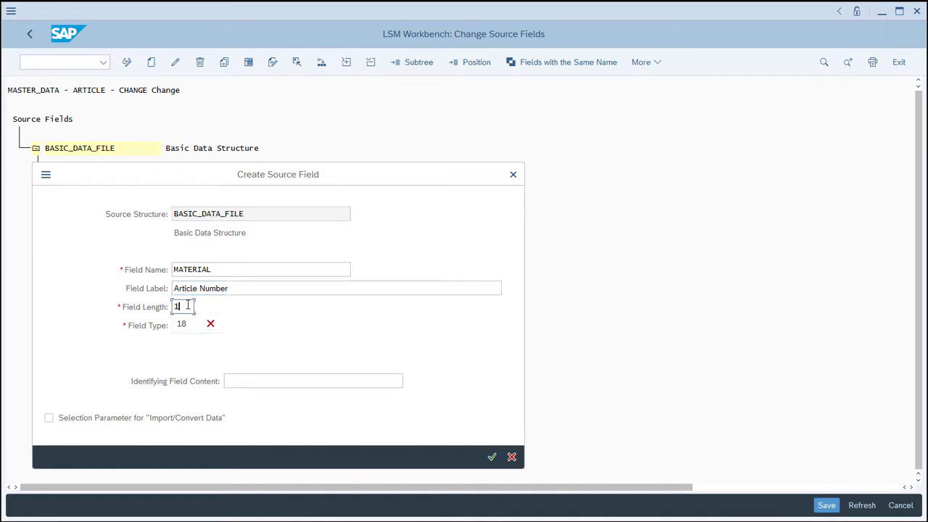
text(8)
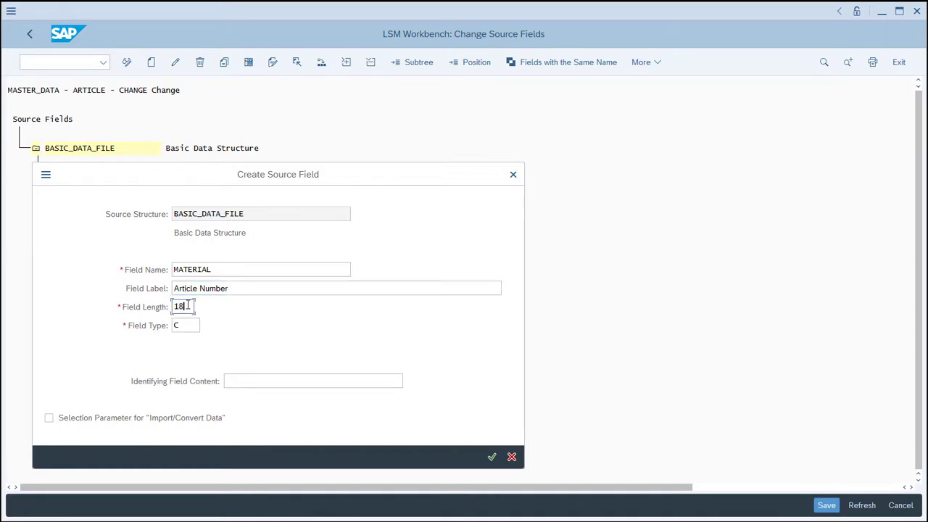
click(491, 458)
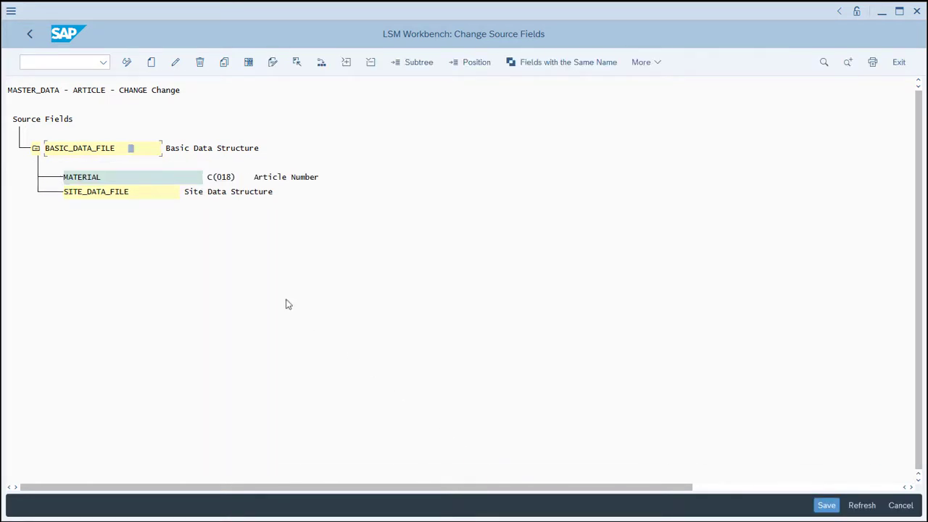
Add the source field PUR_GROUP below MATERIAL with the label Pur Grp and field length 3.
click(129, 181)
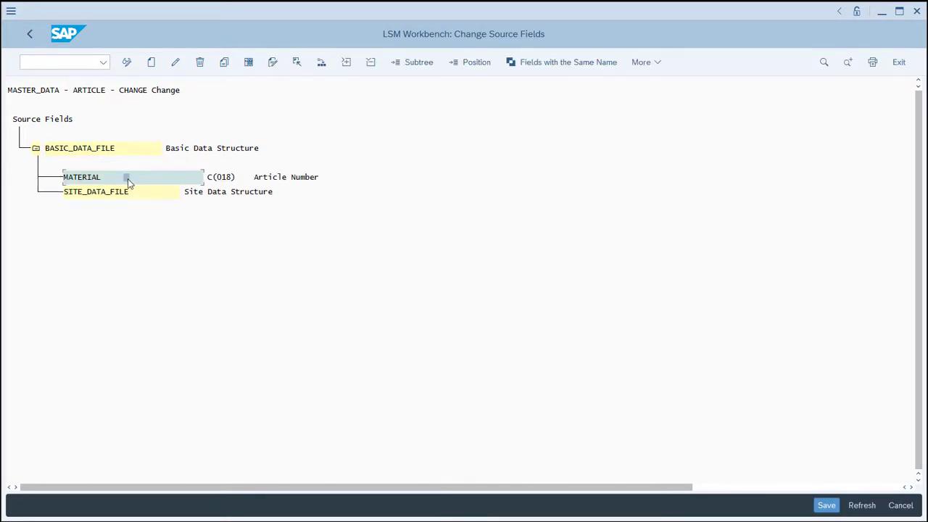
click(152, 63)
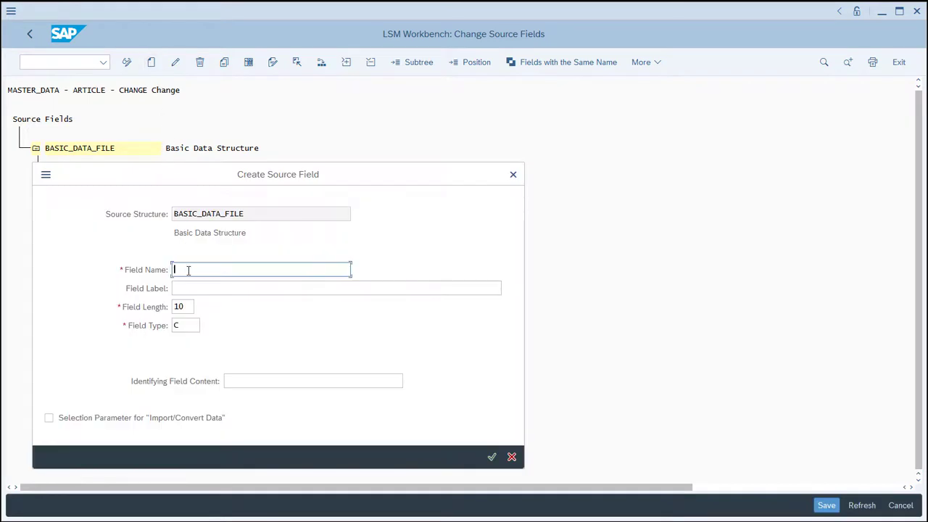
text(P)
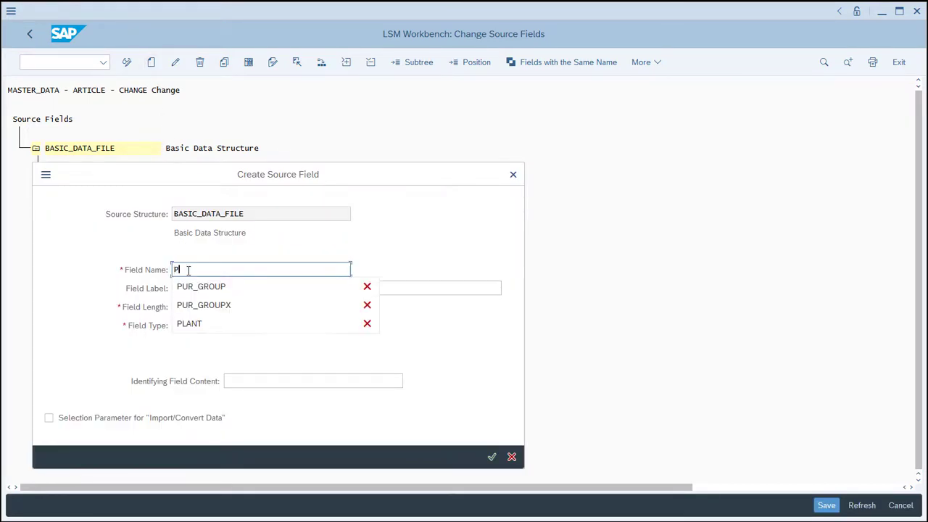
text(UR_GROUP)
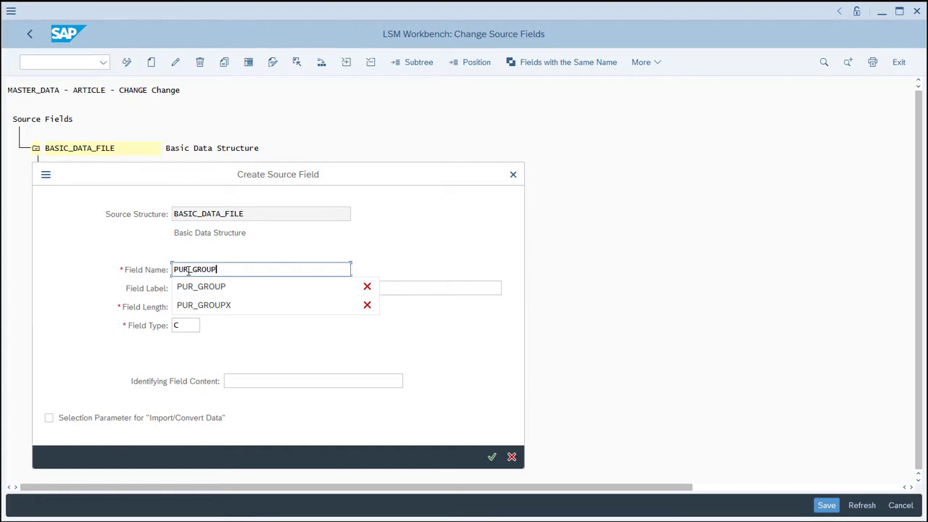
key(Tab)
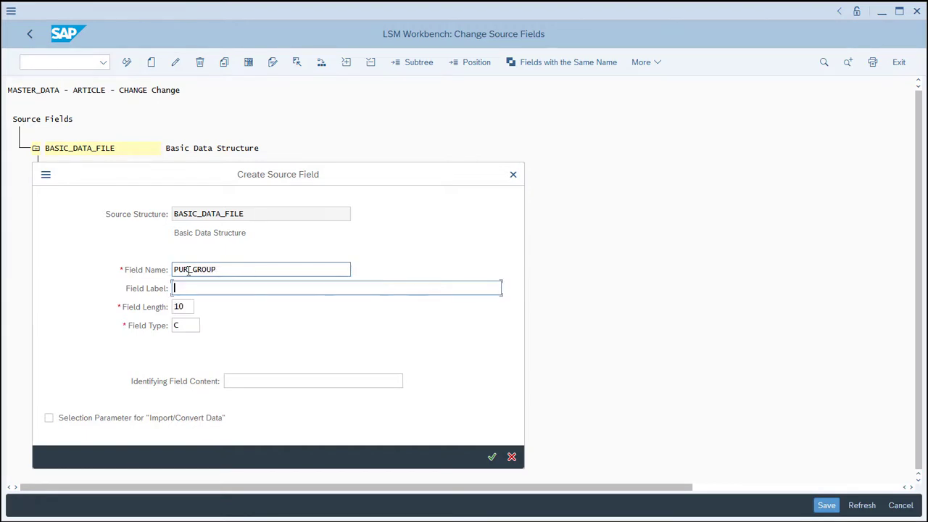
text(Pur Grp)
key(Tab)
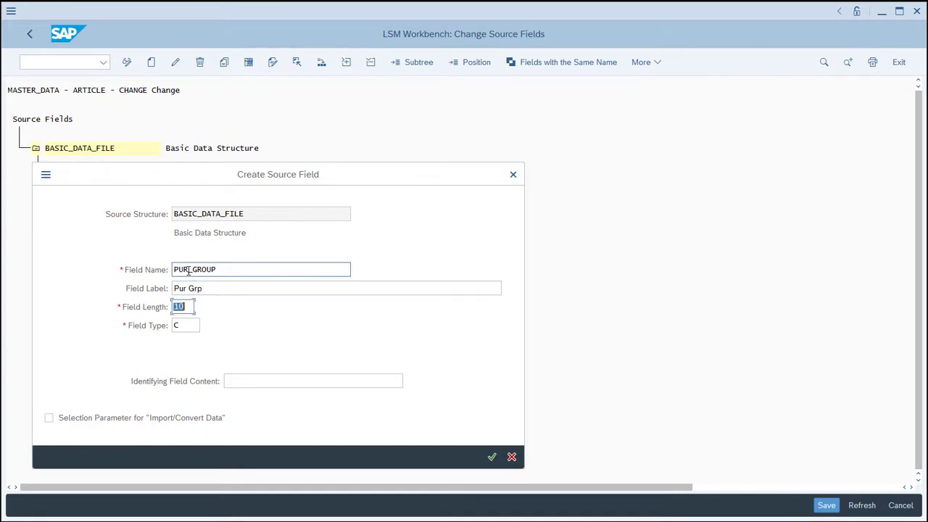
text(3)
click(491, 455)
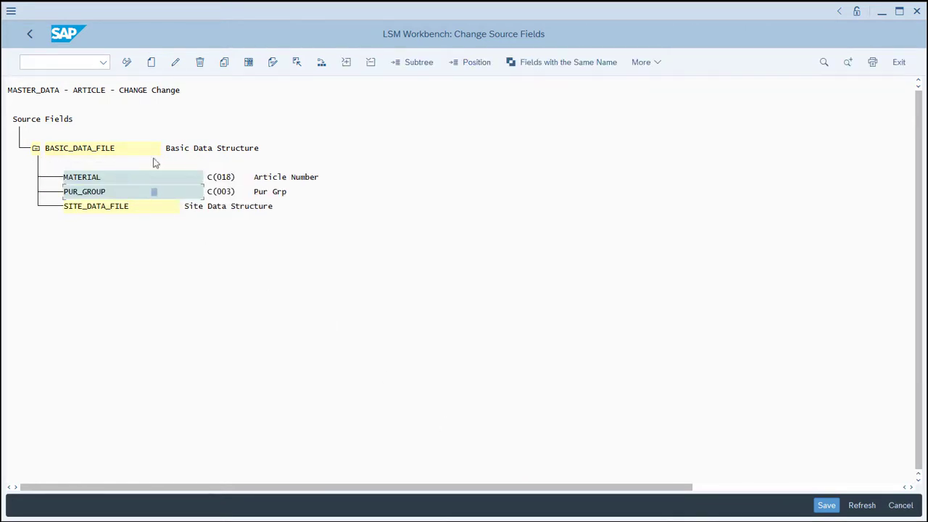
Add the source field MATL_DESC to BASIC_DATA_FILE with the label Article Desc and field length 40.
click(152, 63)
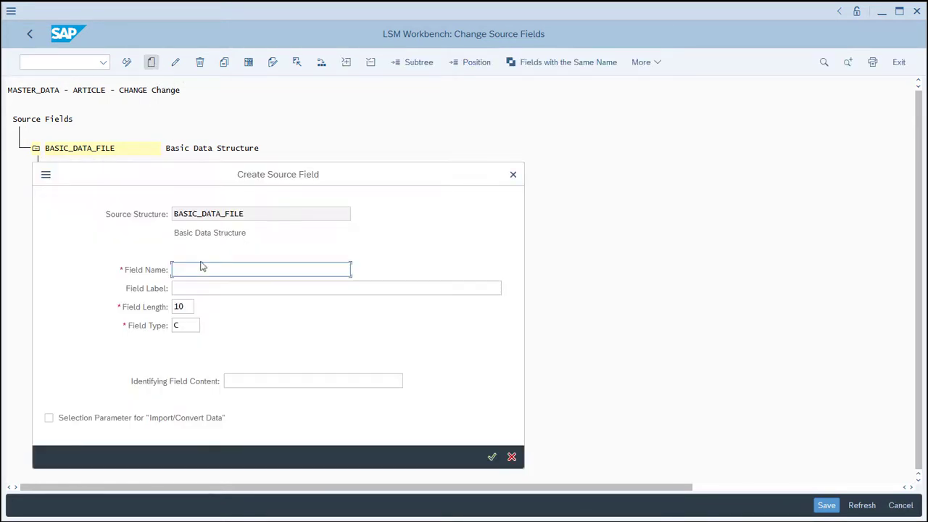
text(MA)
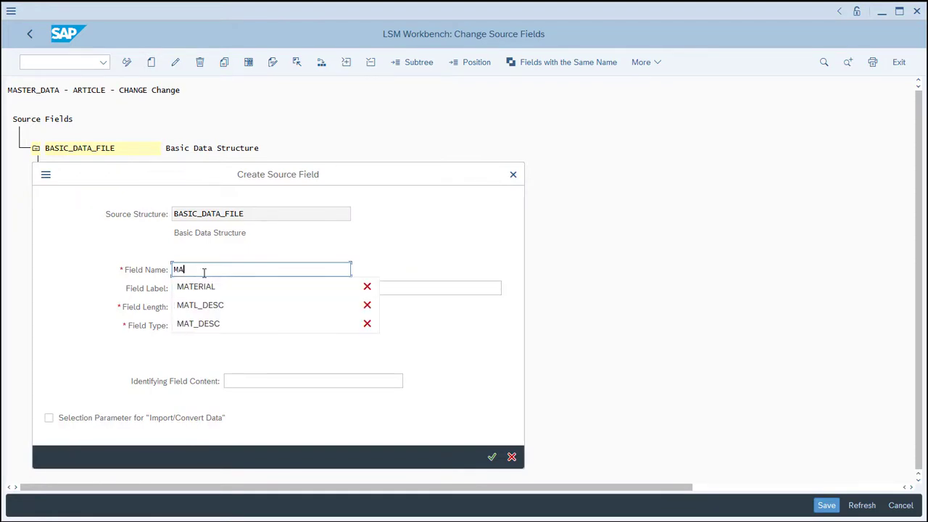
text(TL)
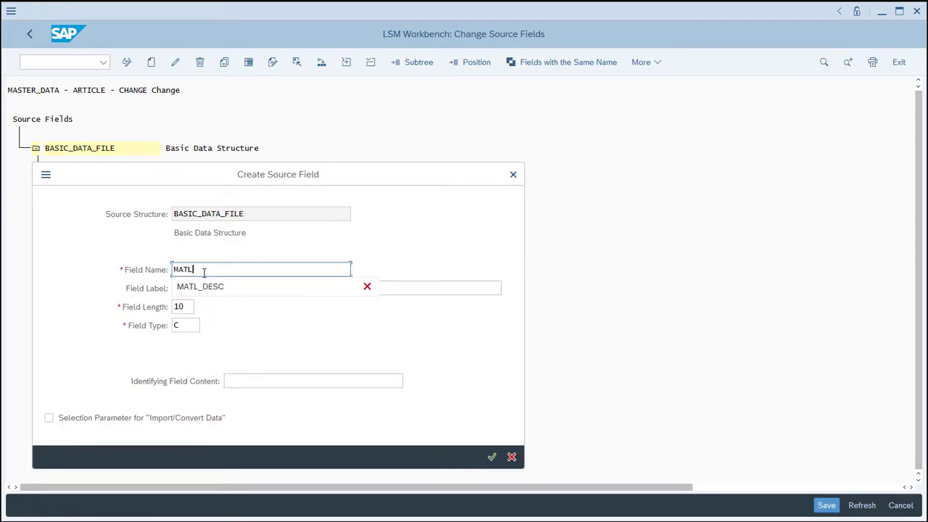
text(_DESC)
key(Tab)
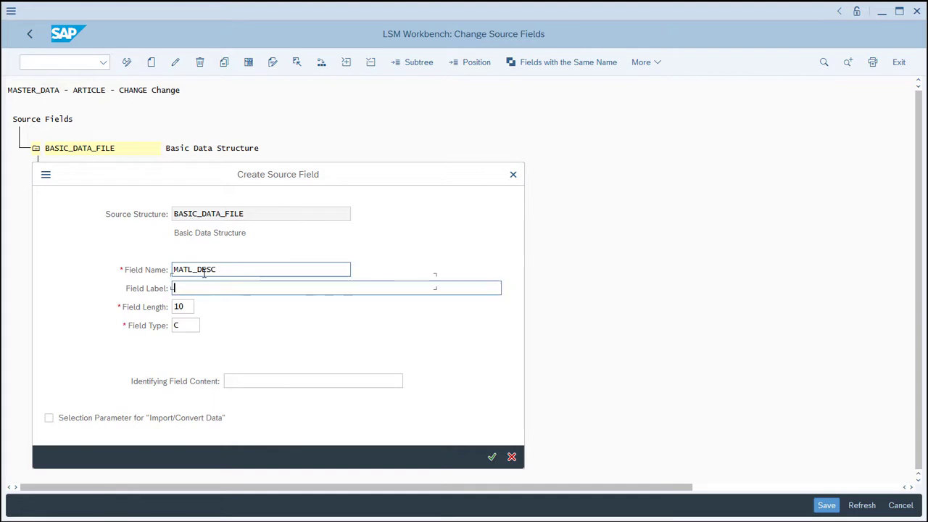
text(Article Desc)
key(Tab)
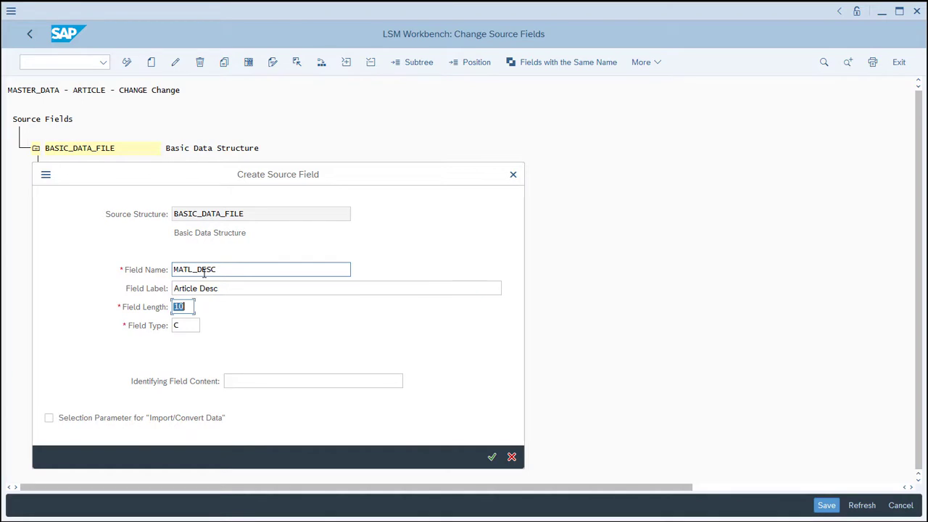
key(BackSpace)
text(40)
click(491, 457)
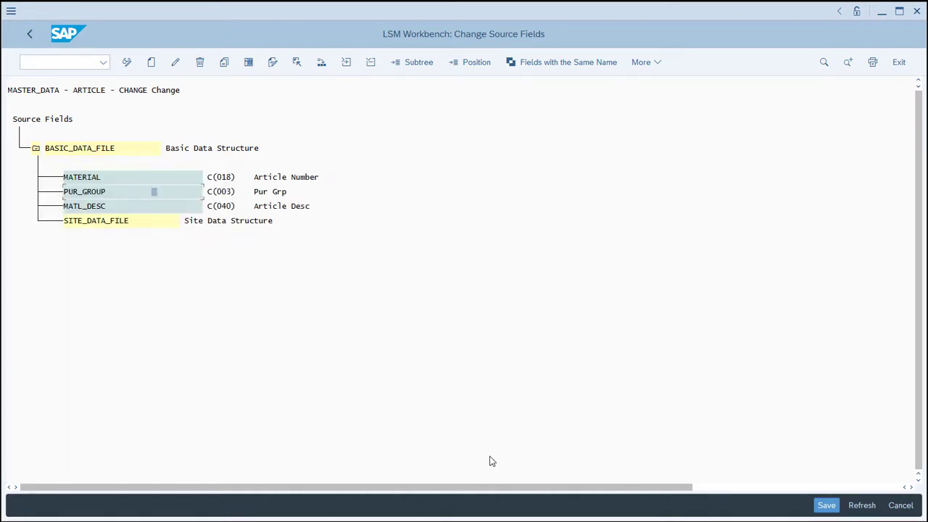
Create the source field MATERIAL in SITE_DATA_FILE with the label Article Number and field length 18.
click(143, 225)
click(151, 61)
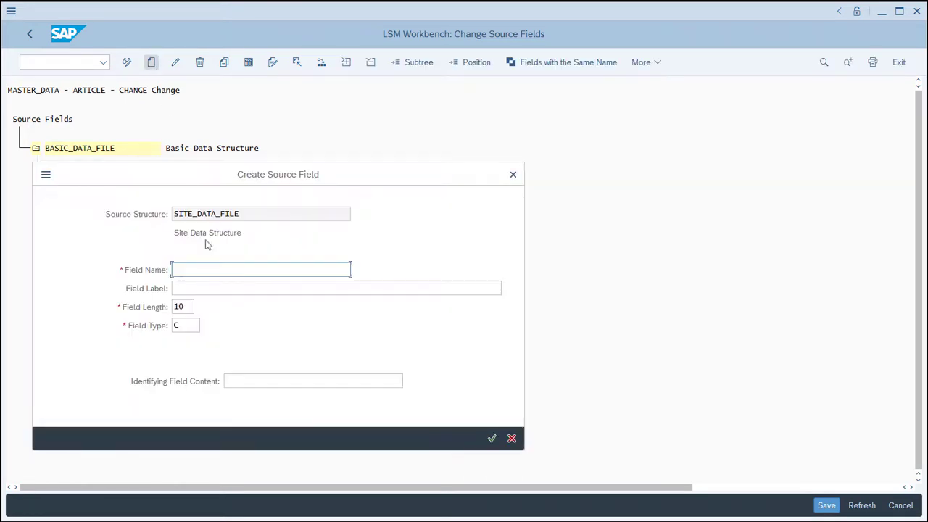
text(MATL)
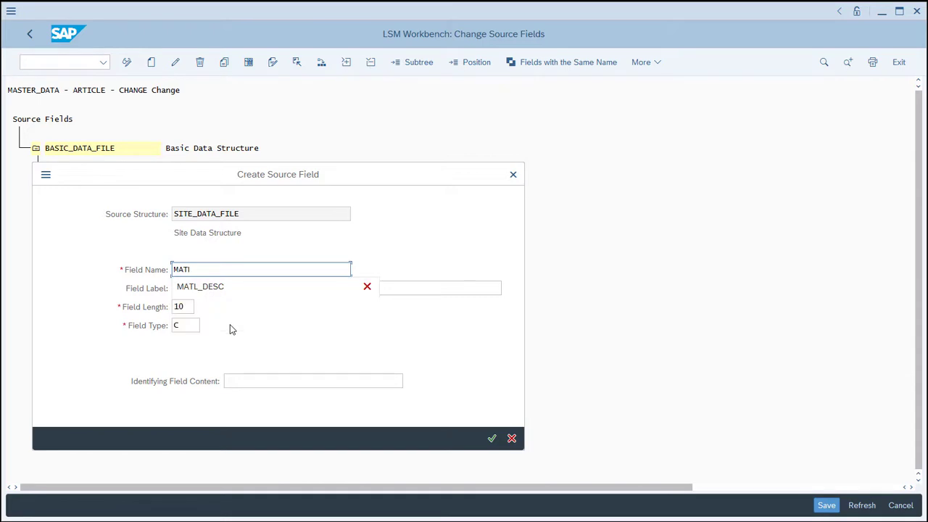
text(ERIAL)
key(Tab)
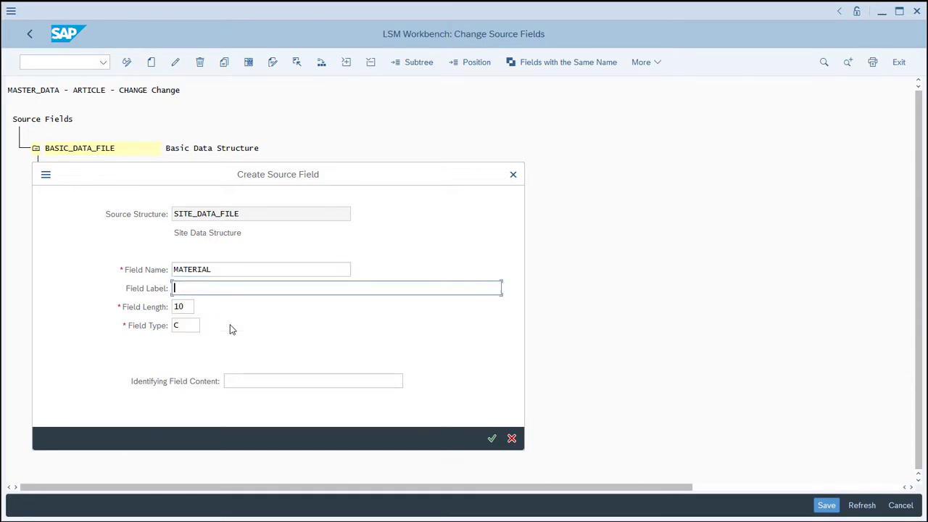
text(Article Number)
key(Tab)
text(18)
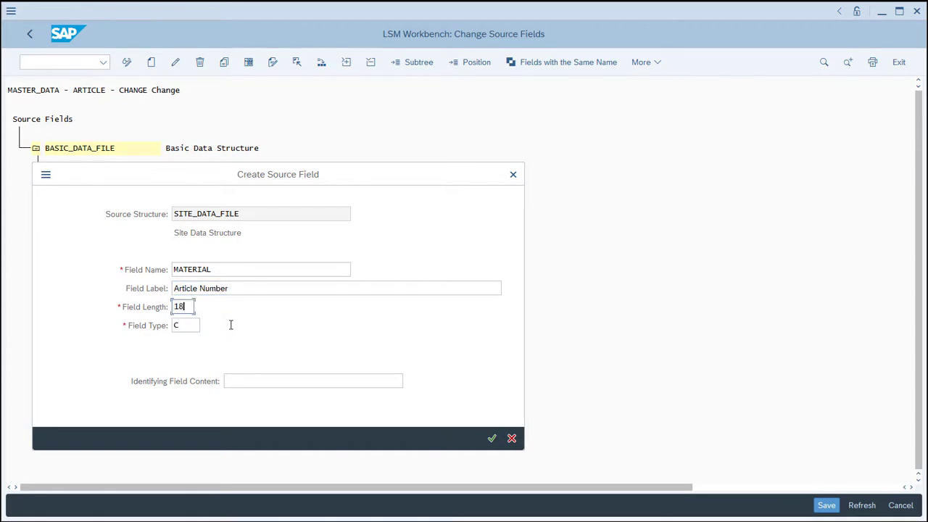
click(491, 438)
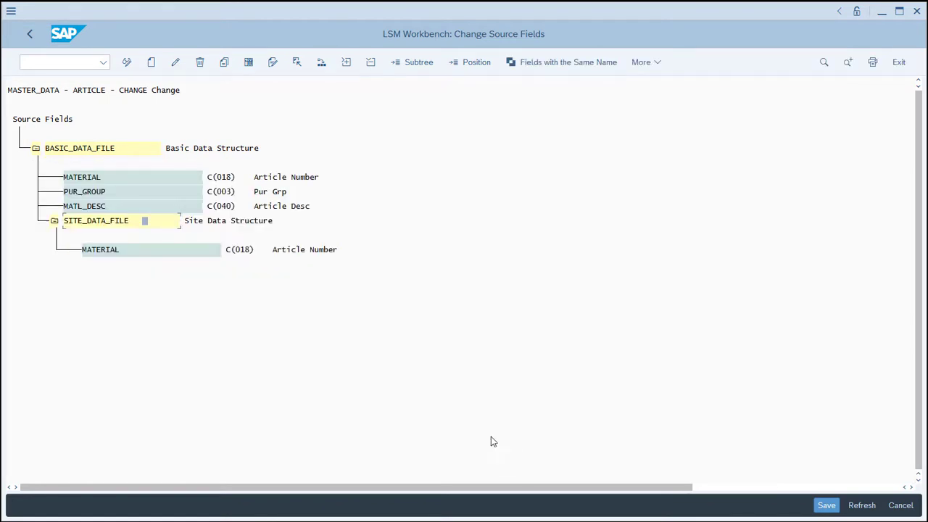
Add the source field PLANT below MATERIAL in SITE_DATA_FILE with the label Site Number and field length 4.
click(149, 250)
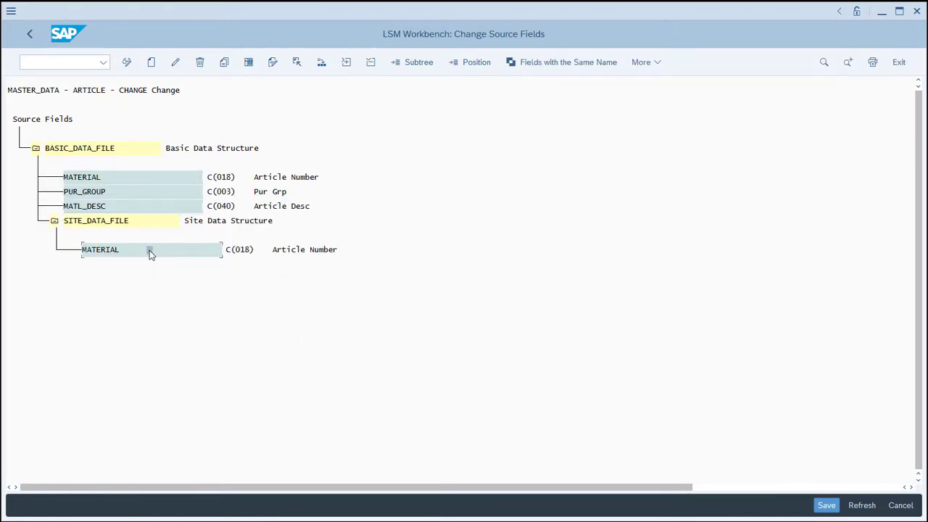
click(154, 66)
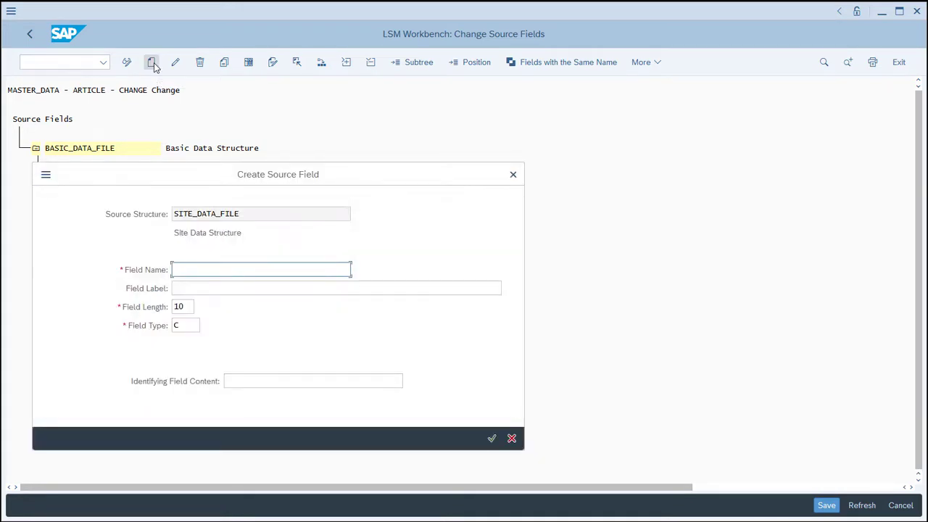
text(PLANT)
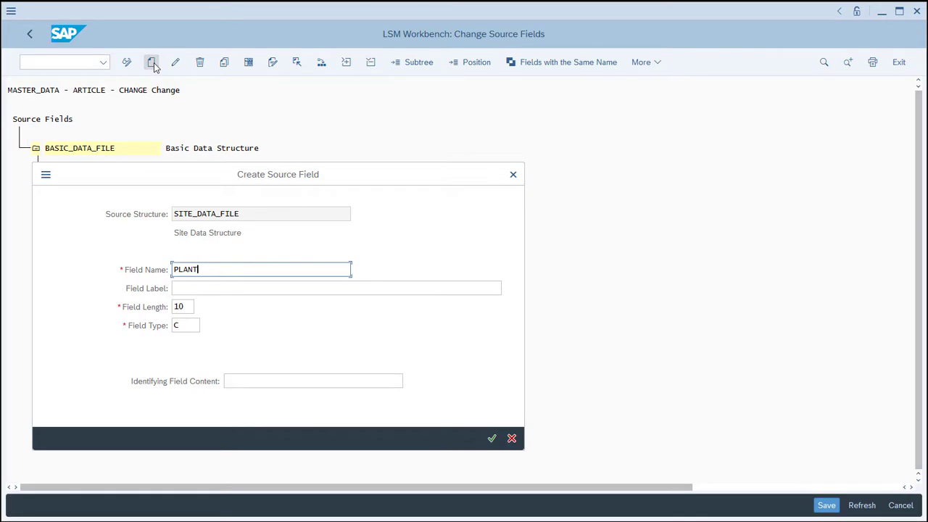
key(Tab)
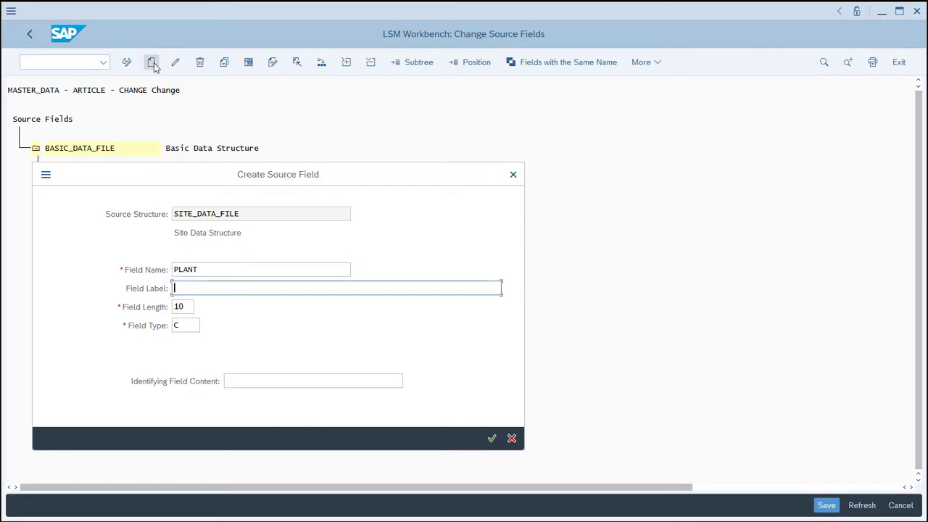
text(Site Number)
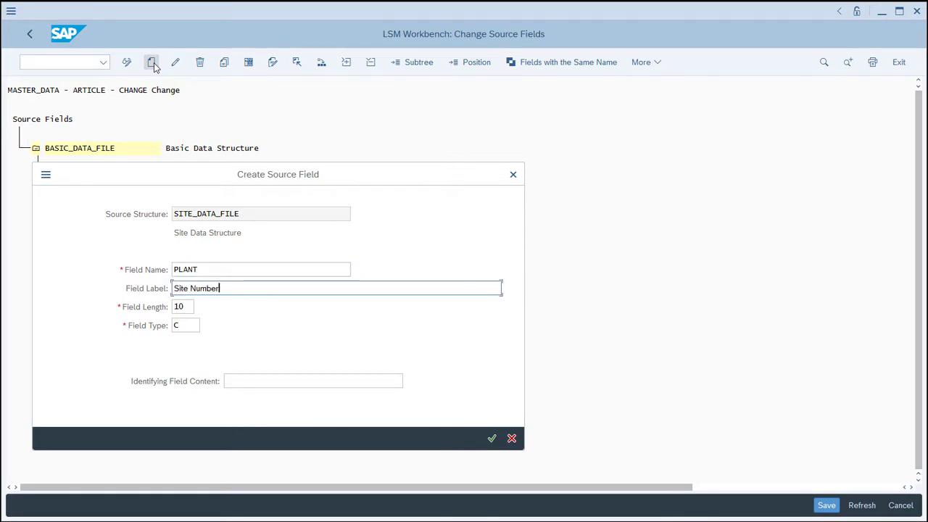
key(Tab)
text(4)
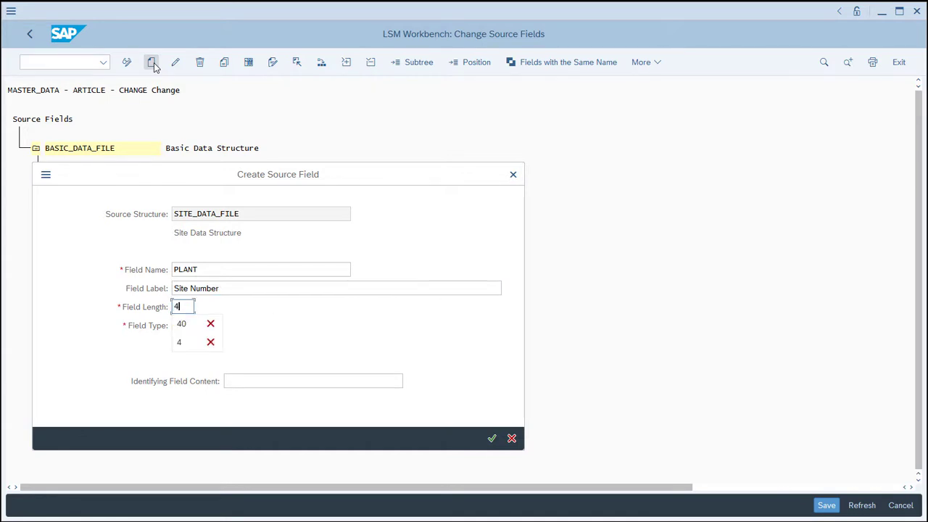
click(438, 382)
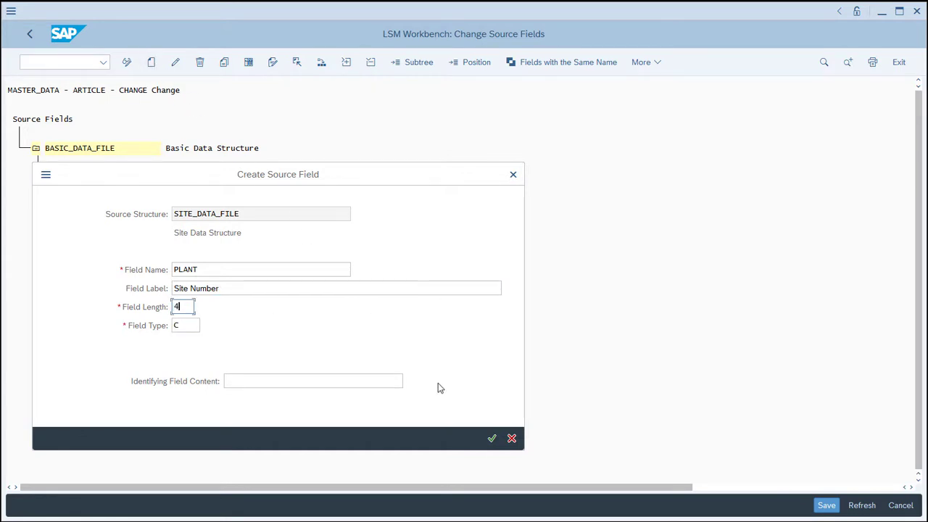
click(492, 438)
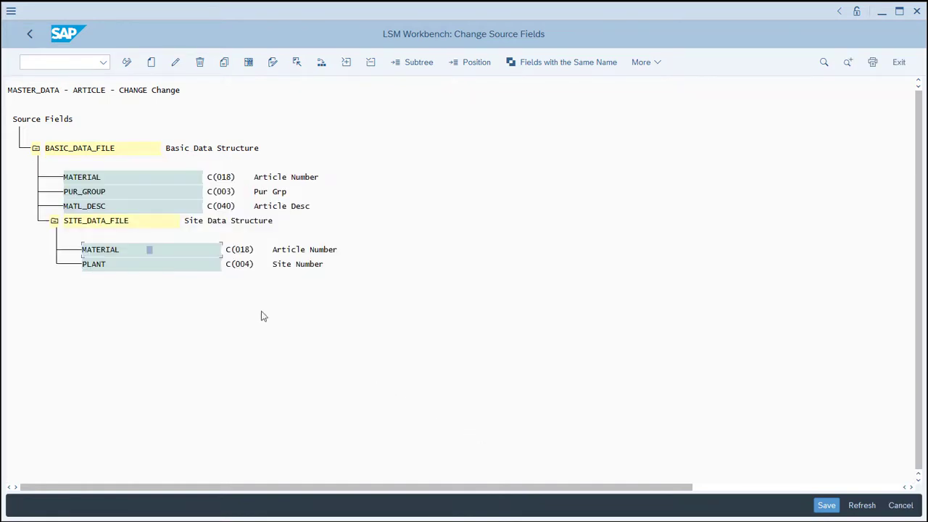
Add the source field PUR_GROUP below PLANT in SITE_DATA_FILE with the label Pur Grp and field length 3.
click(177, 267)
click(151, 62)
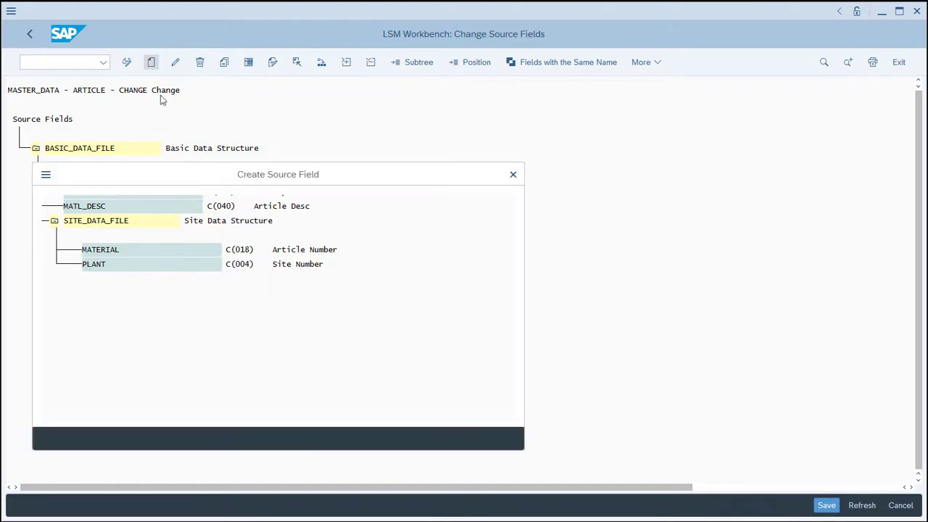
text(PU)
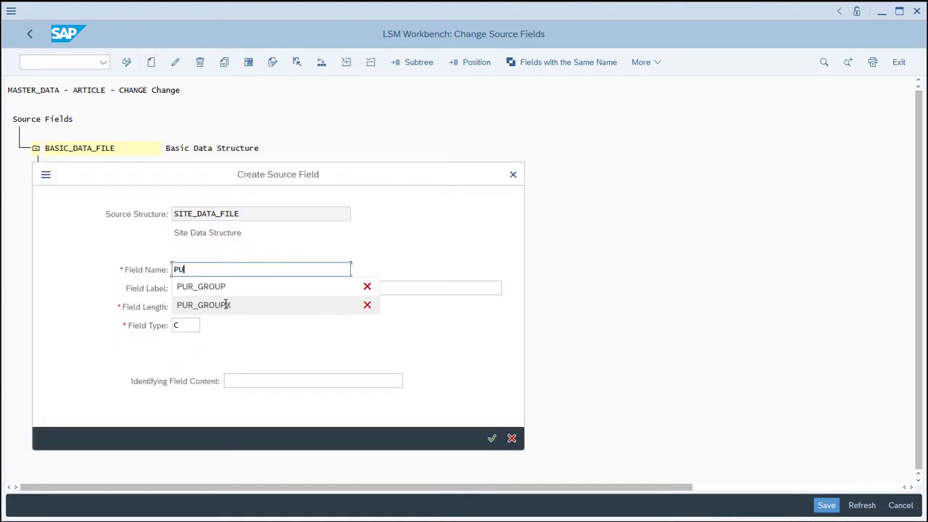
text(R_GROUP)
key(Tab)
text(Pu)
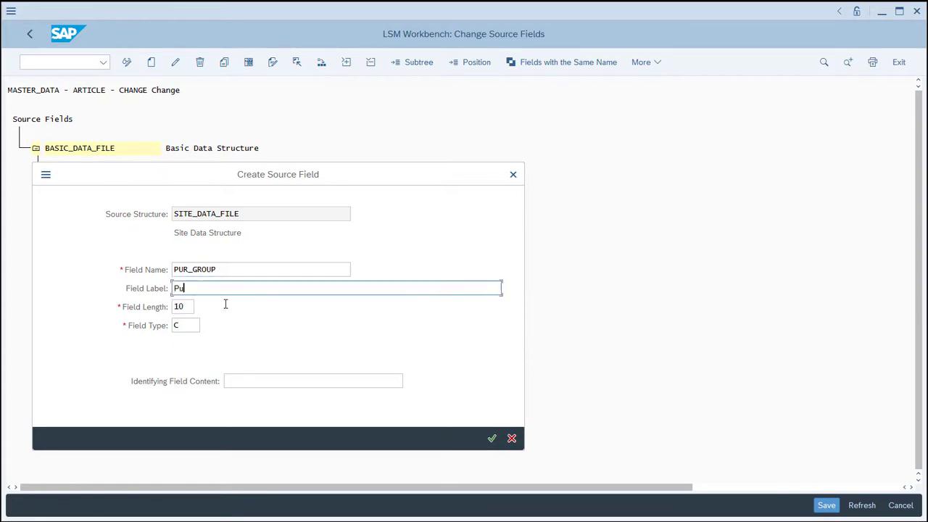
text(r Grp)
key(Tab)
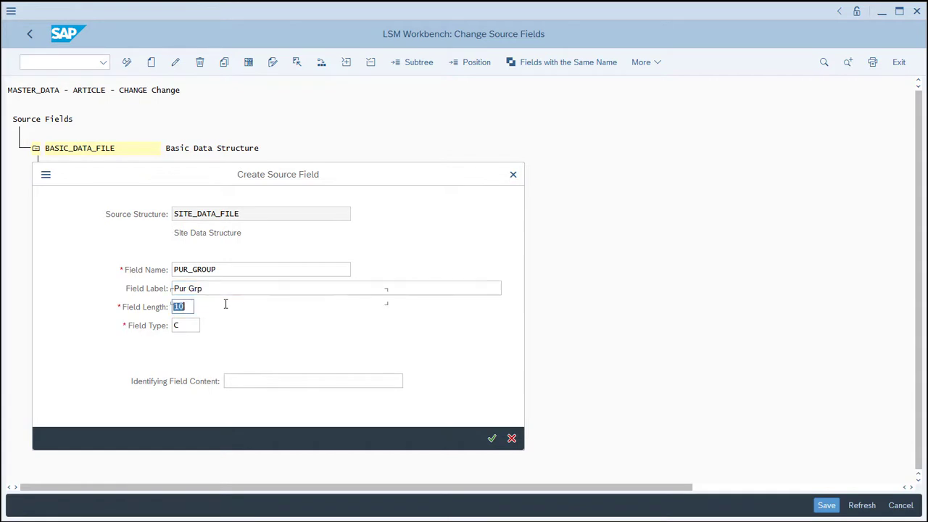
text(3)
click(492, 439)
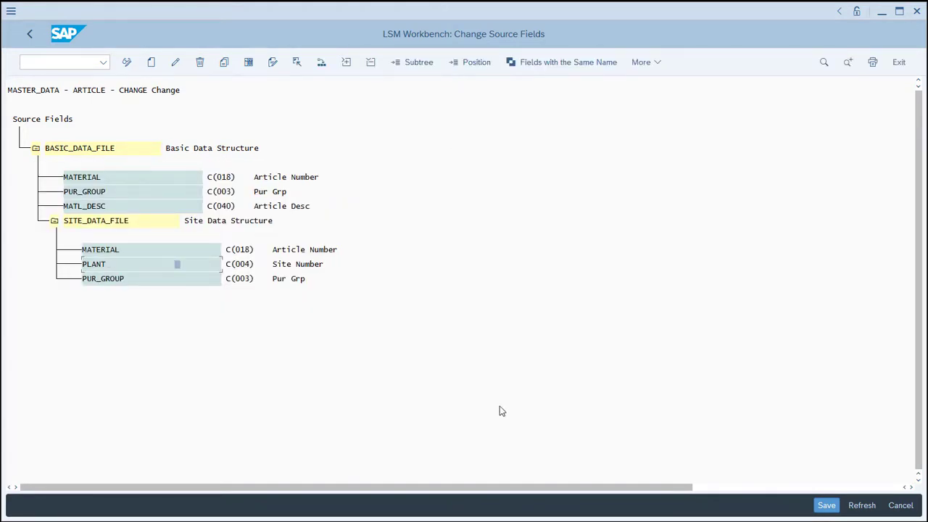
Highlight the source fields with the same name and rename PUR_GROUP in SITE_DATA_FILE to PUR_GROUPX.
click(578, 62)
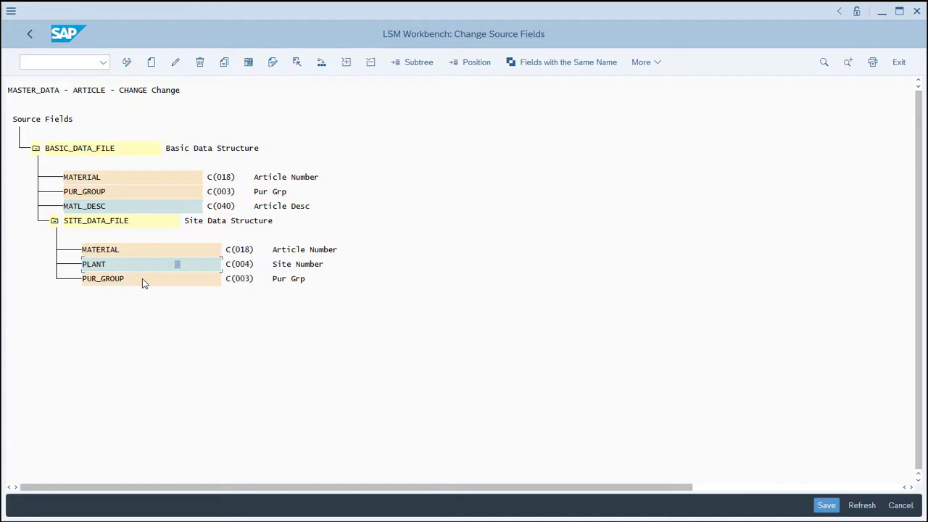
double_click(142, 279)
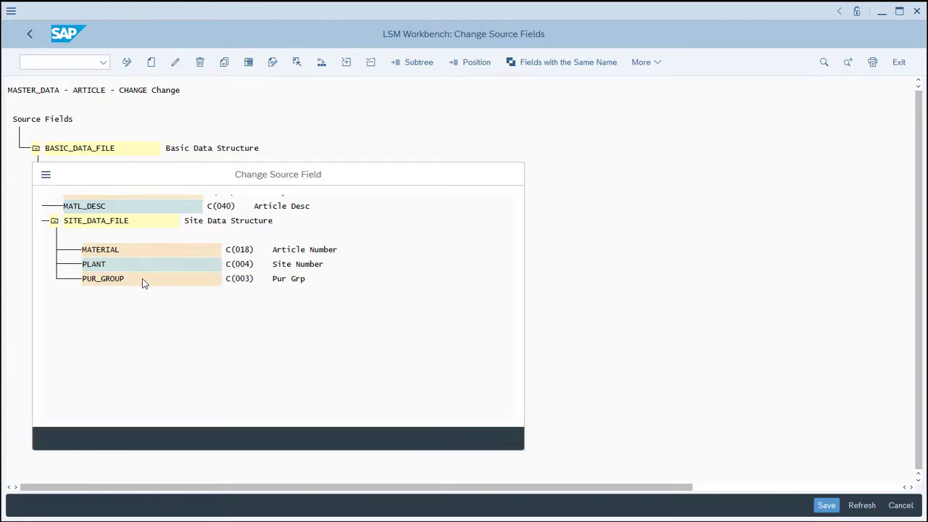
click(223, 269)
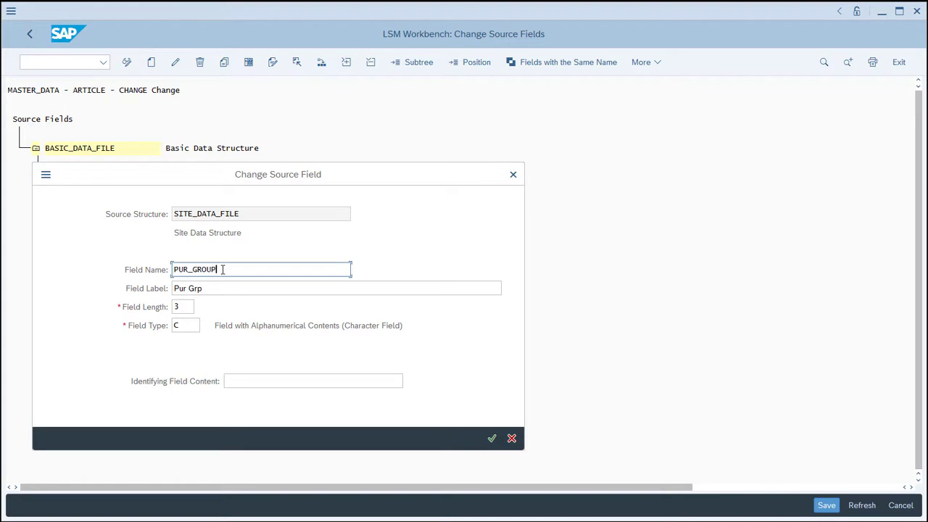
text(X)
click(489, 437)
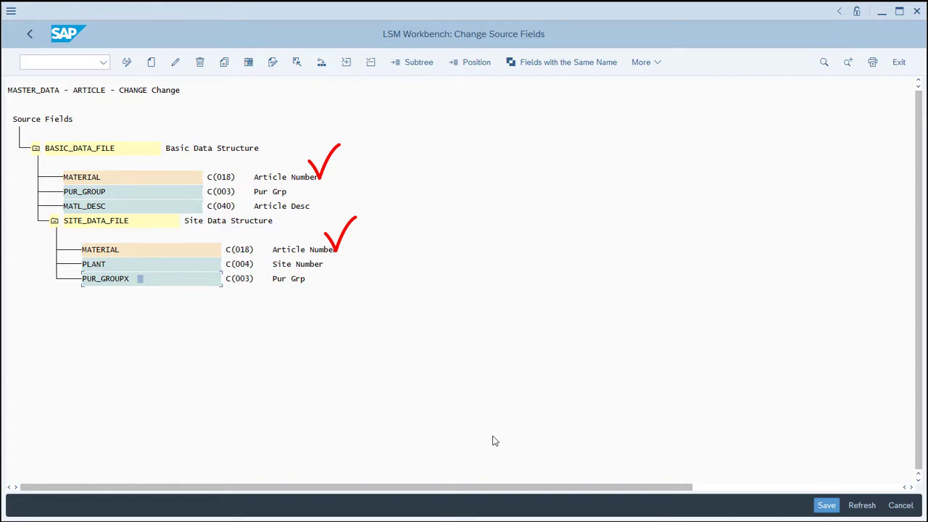
Save the source fields and open Define Structure Relations for the CHANGE object in change mode.
click(820, 506)
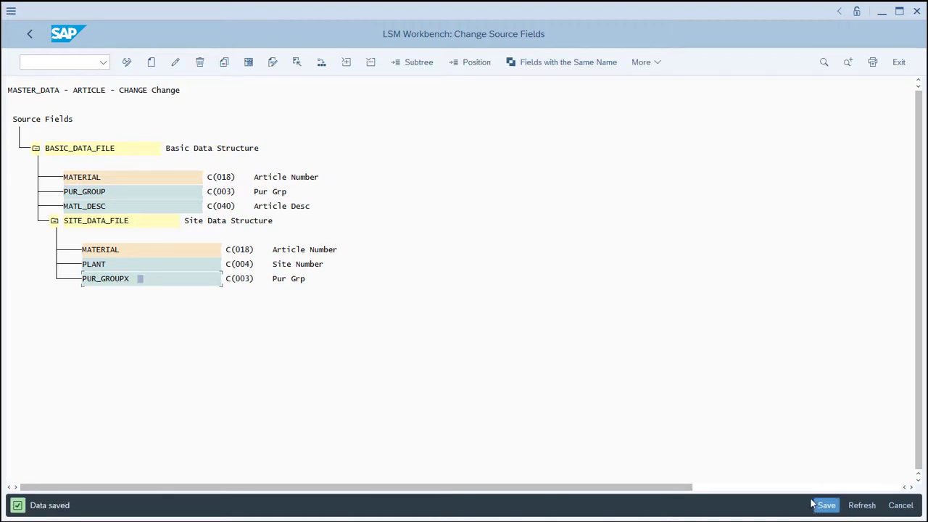
click(30, 35)
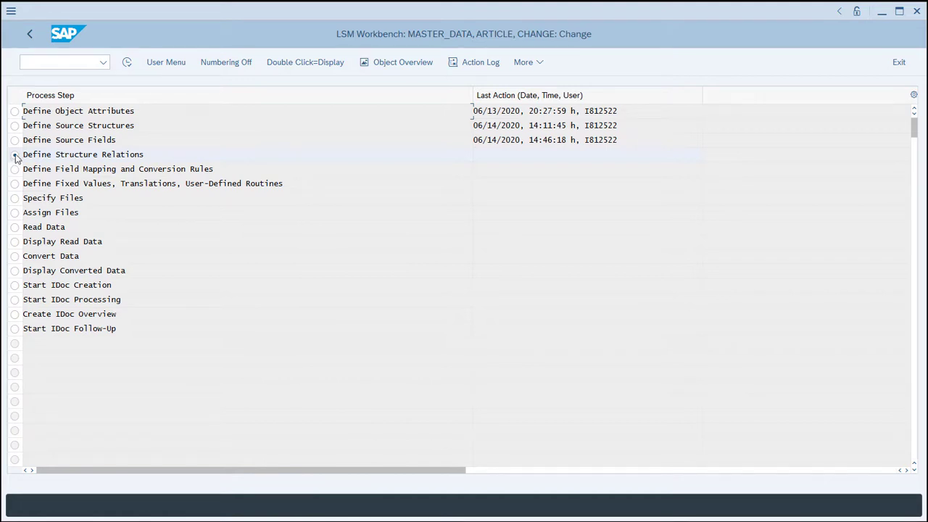
click(128, 64)
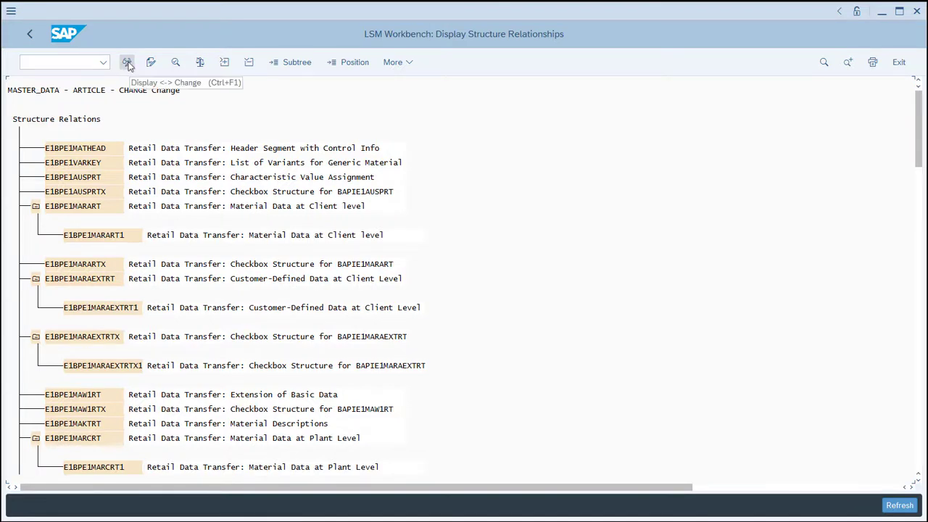
click(127, 64)
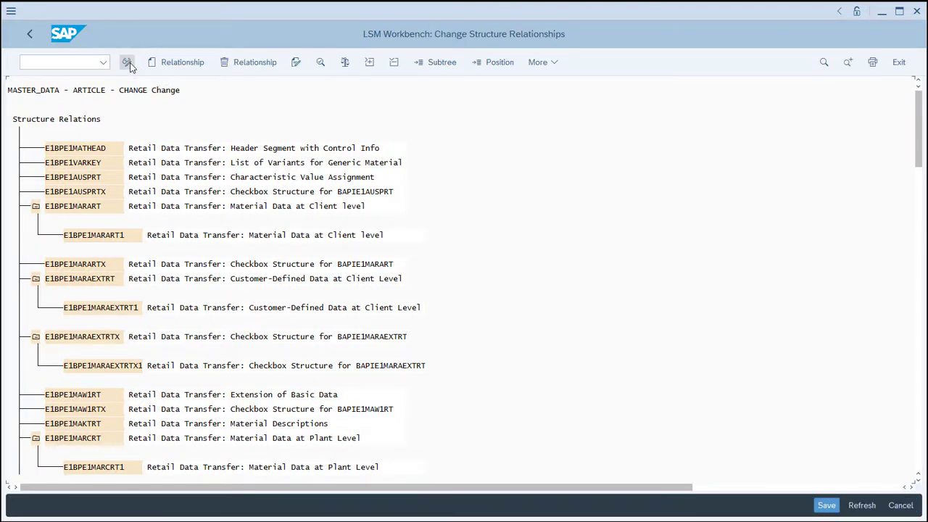
Create a relationship between the header segment E1BPE1MATHEAD and the source structure BASIC_DATA_FILE.
click(96, 150)
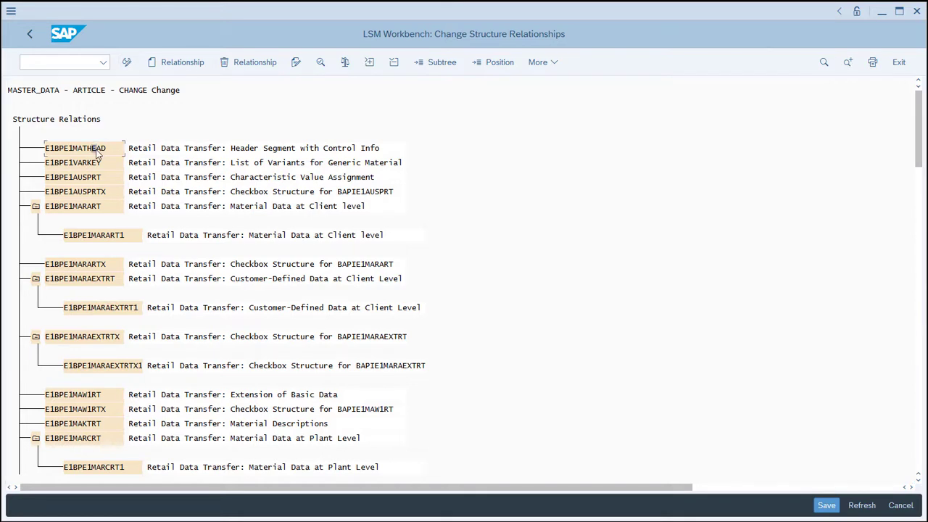
click(178, 64)
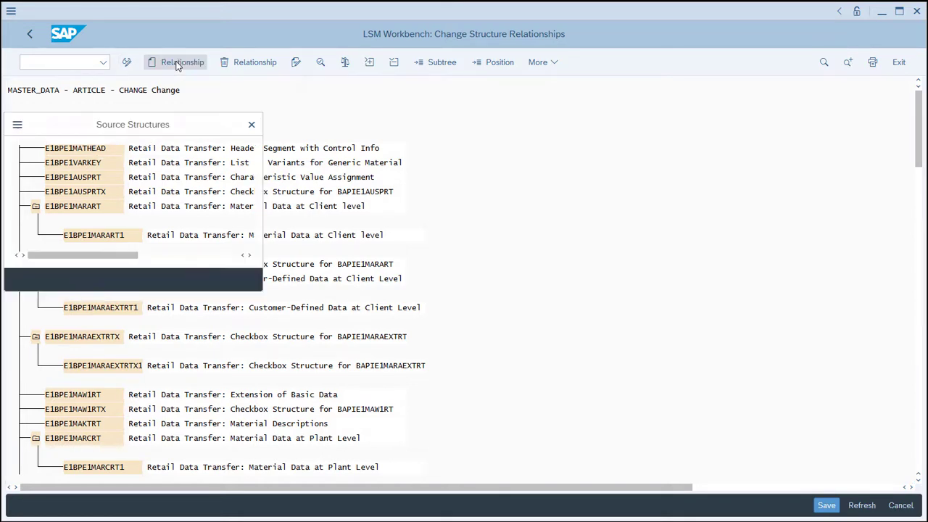
double_click(73, 204)
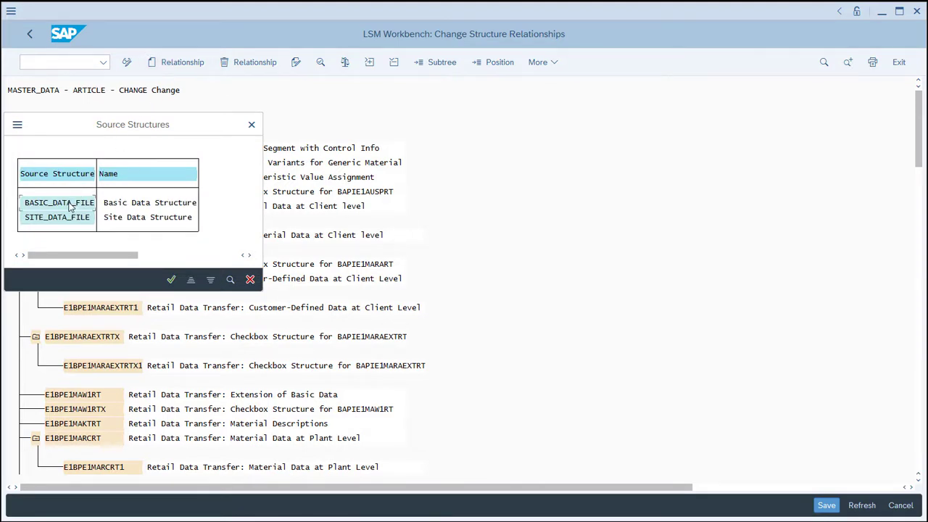
Relate the segments E1BPE1MAW1RT and E1BPE1MAW1RTX to the source structure BASIC_DATA_FILE.
click(86, 397)
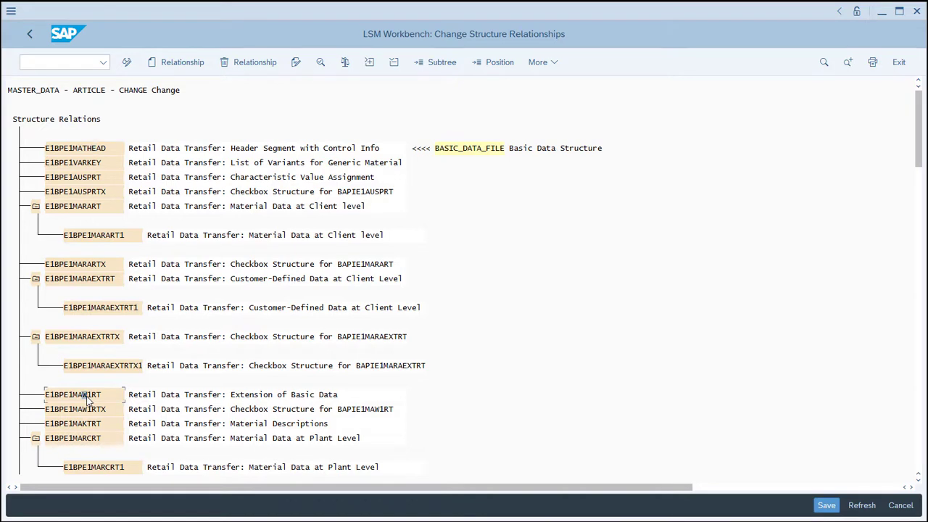
click(171, 64)
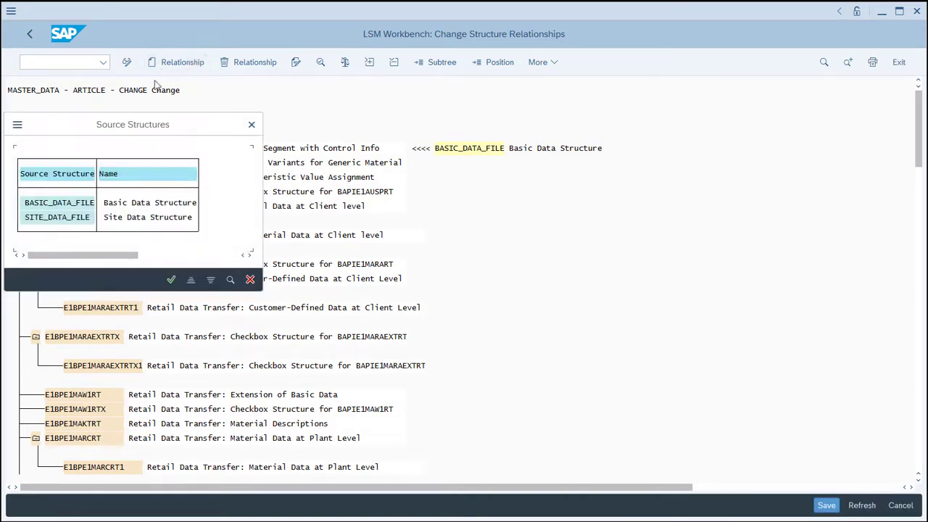
double_click(72, 205)
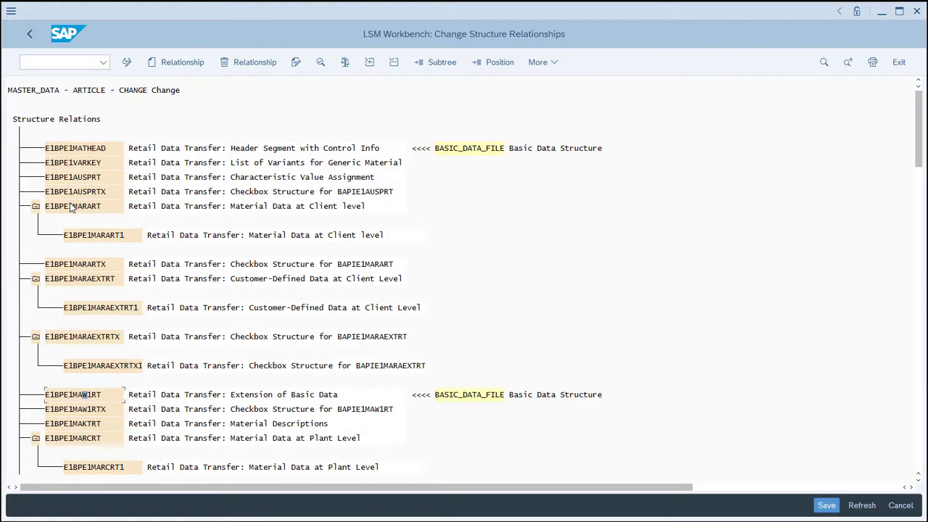
click(93, 411)
click(169, 63)
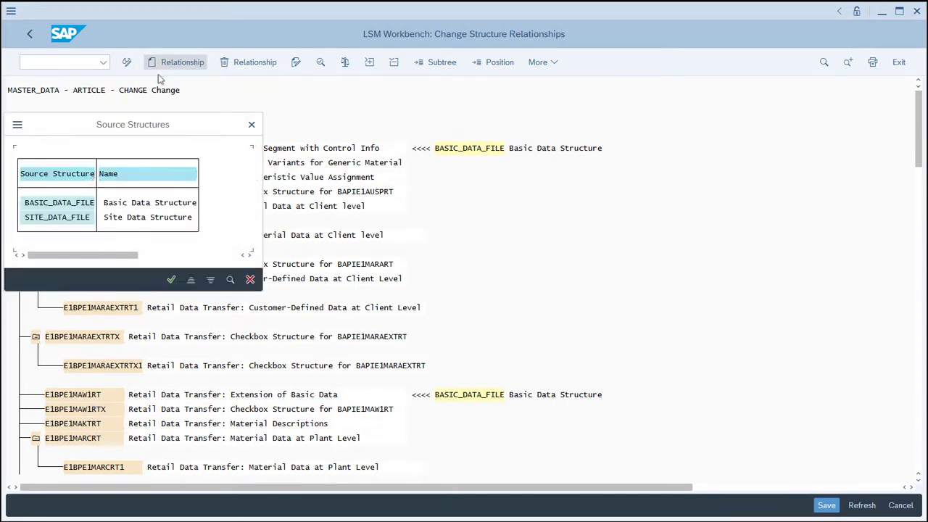
double_click(75, 205)
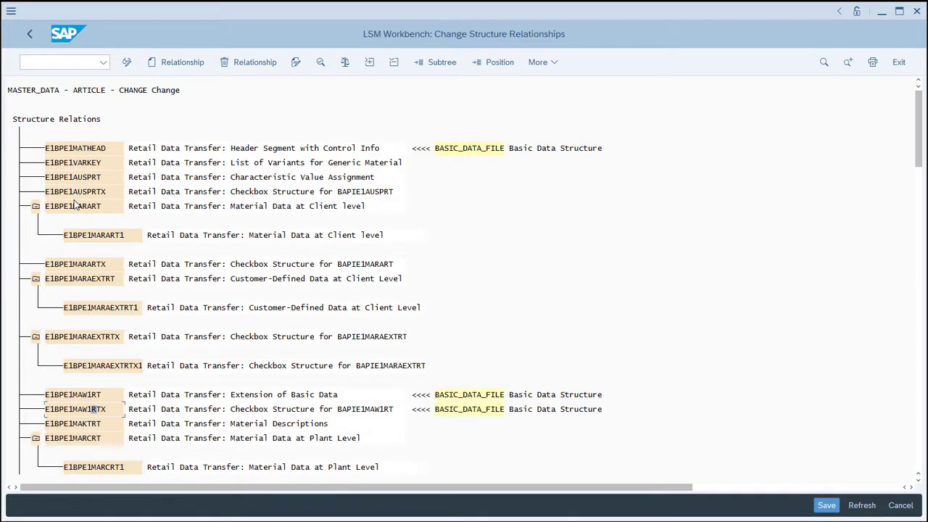
Create a relationship between the material descriptions segment E1BPE1MAKTRT and the source structure BASIC_DATA_FILE.
click(82, 425)
click(168, 63)
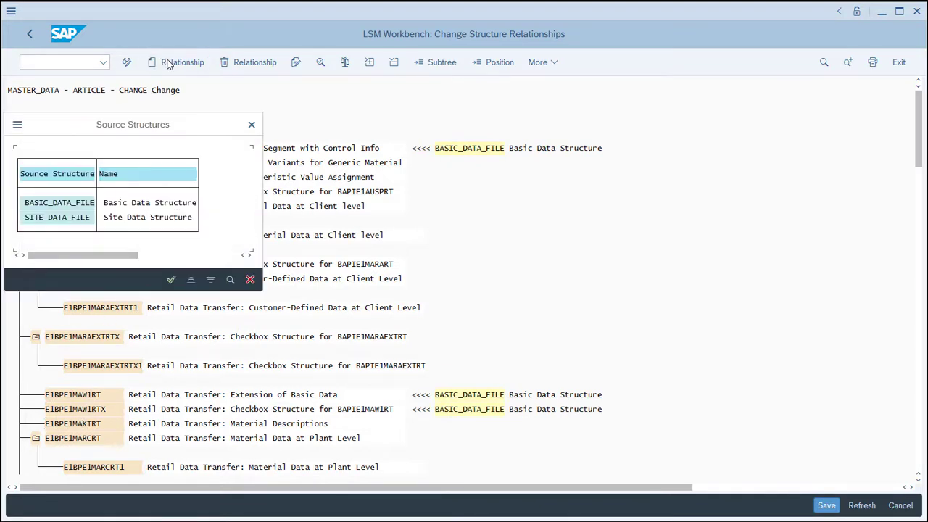
double_click(57, 210)
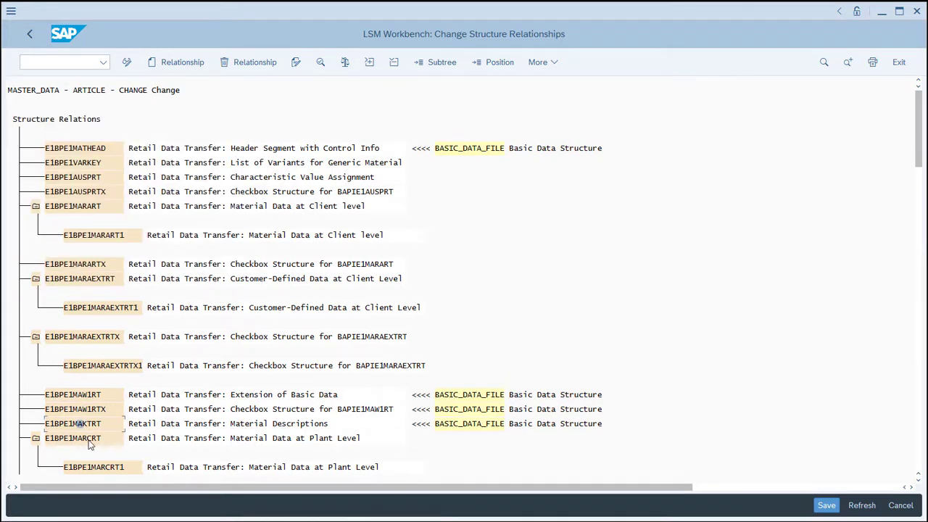
Relate the plant-level segments E1BPE1MARCRT and E1BPE1MARCRTX to the source structure SITE_DATA_FILE.
click(88, 442)
click(181, 63)
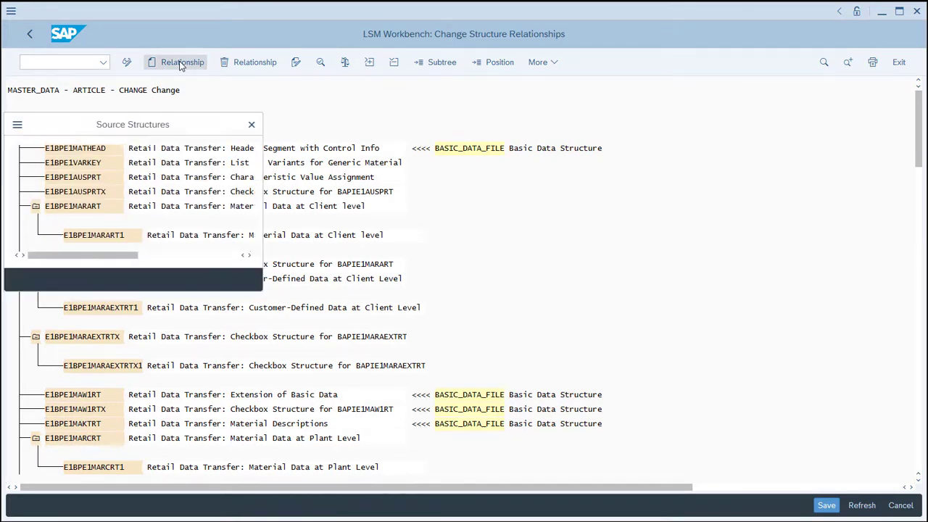
click(79, 218)
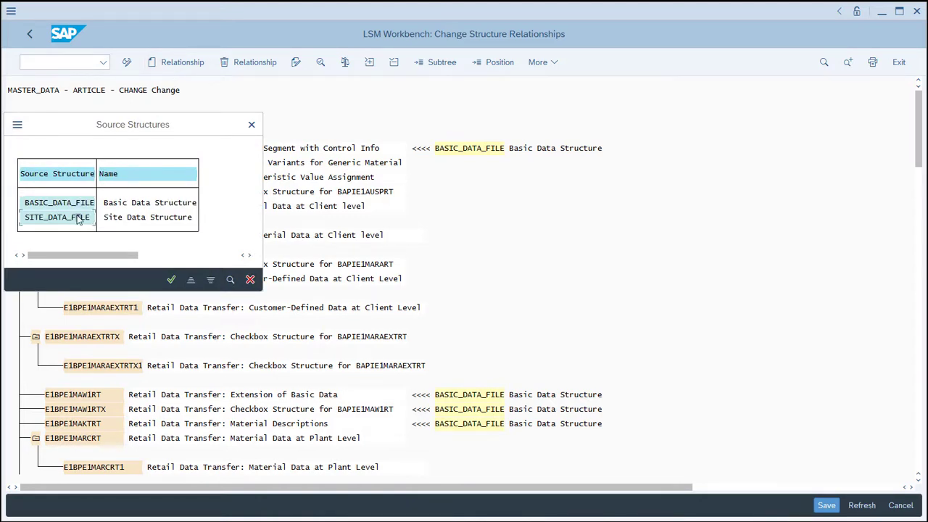
double_click(79, 218)
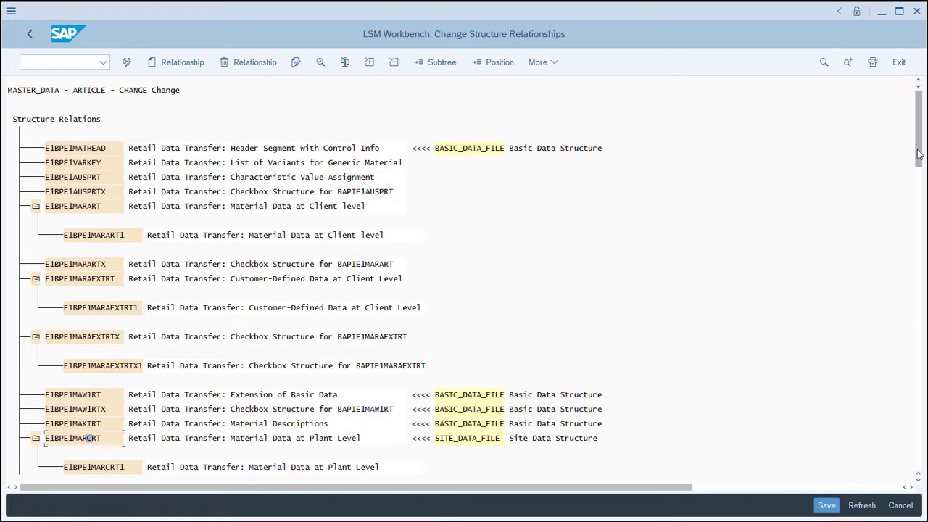
drag(917, 154, 917, 184)
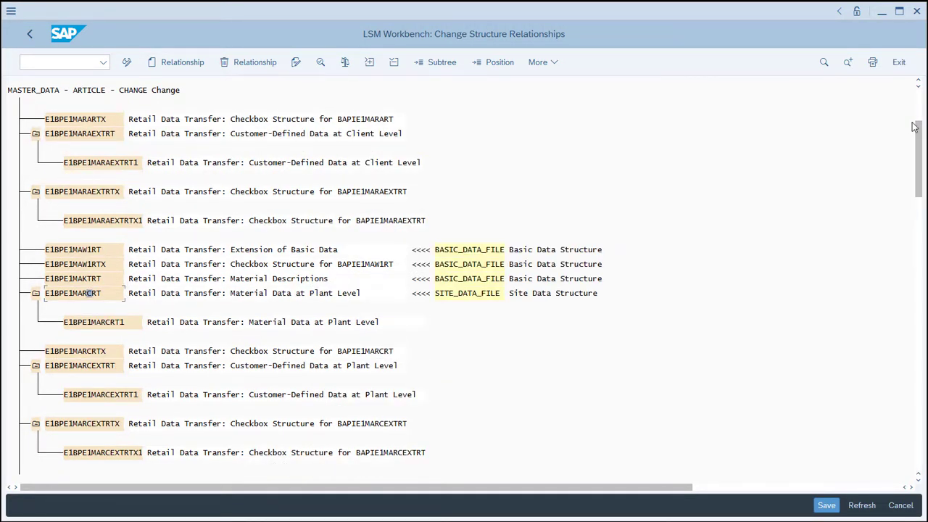
click(82, 352)
click(182, 63)
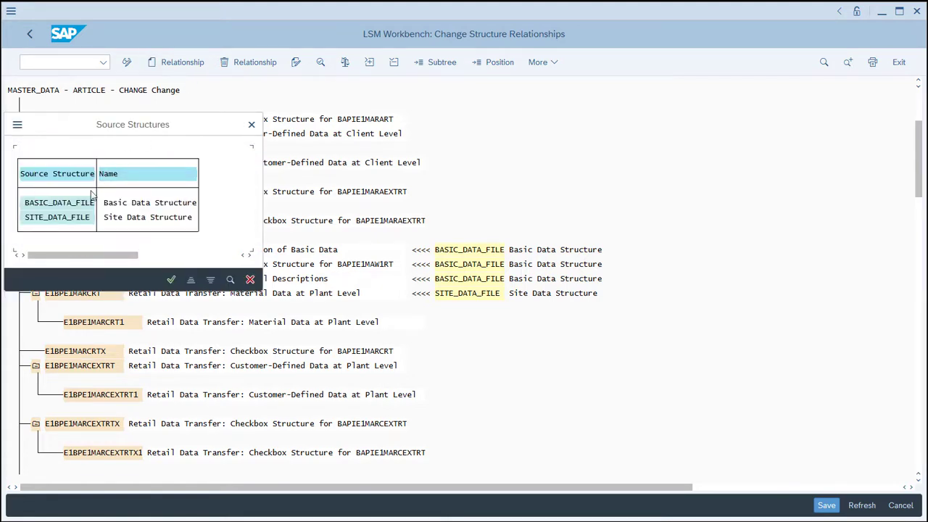
double_click(63, 219)
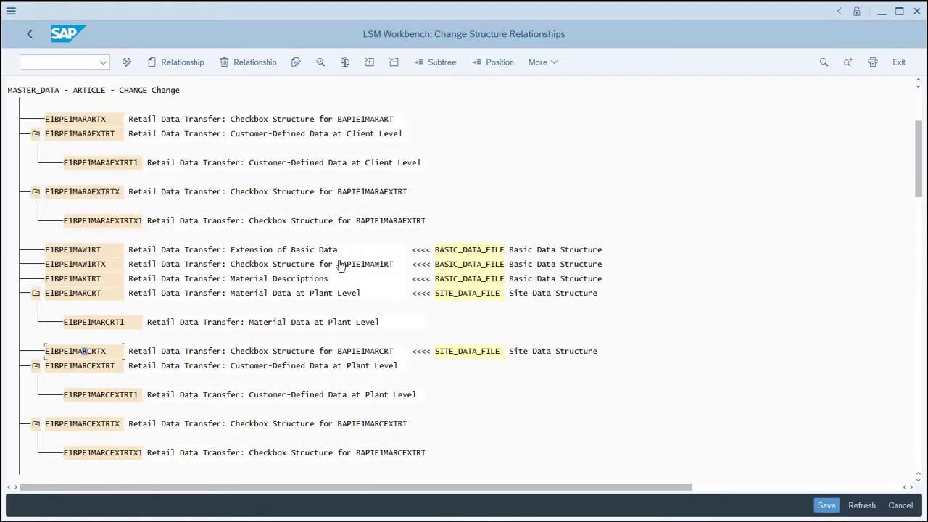
Review the assigned structure relations, save them and return to the list of process steps.
scroll(919, 104, down, 2)
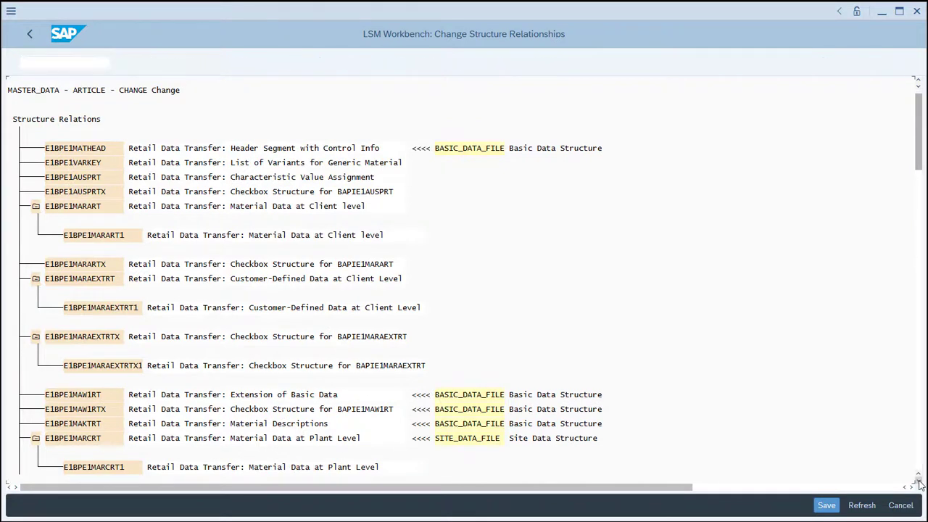
click(917, 478)
click(918, 477)
click(918, 477)
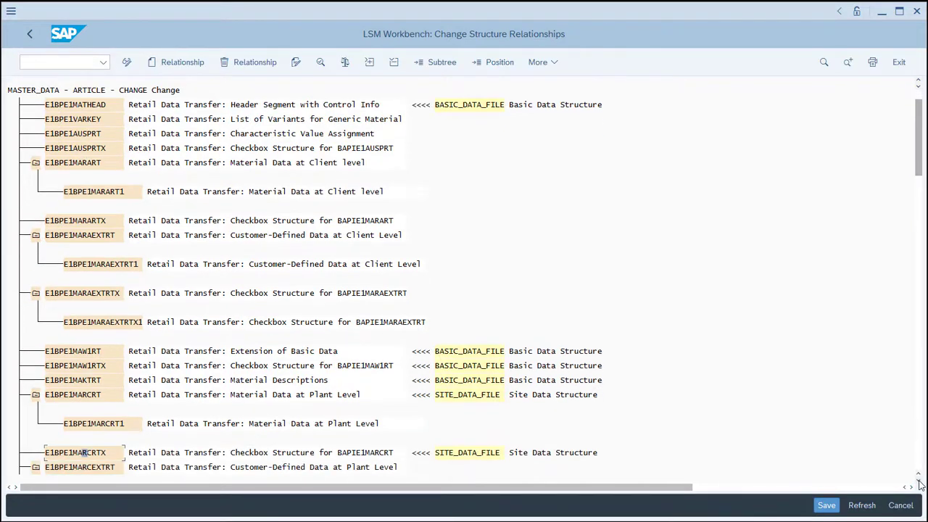
click(826, 507)
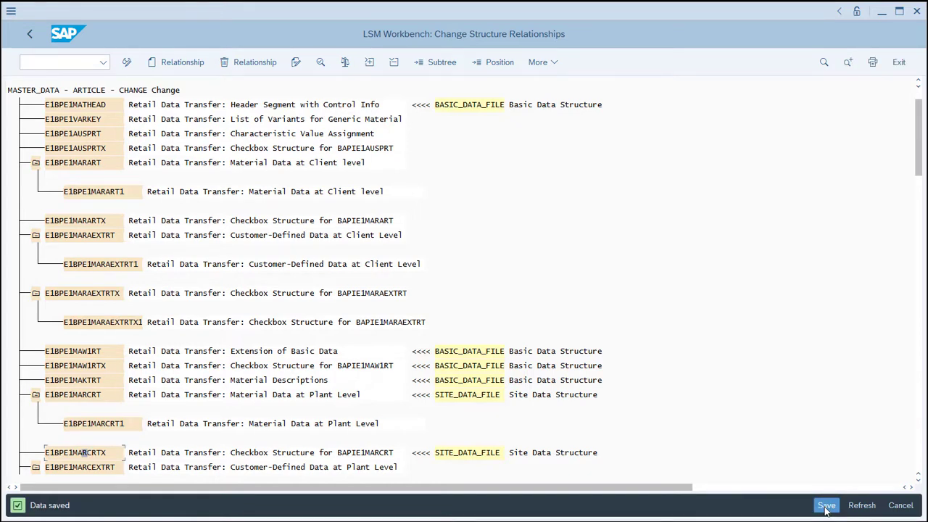
click(30, 34)
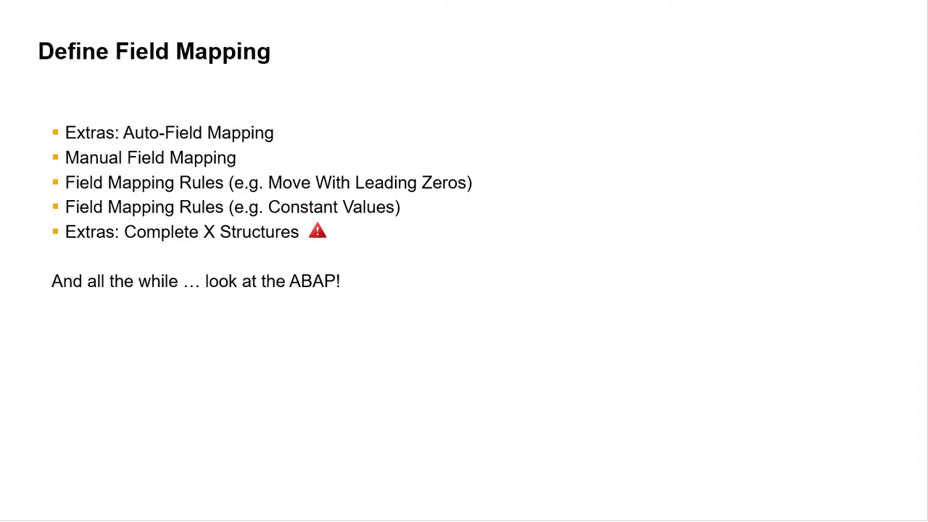
Open Define Field Mapping and Conversion Rules for the CHANGE object and switch to change mode.
key(Right)
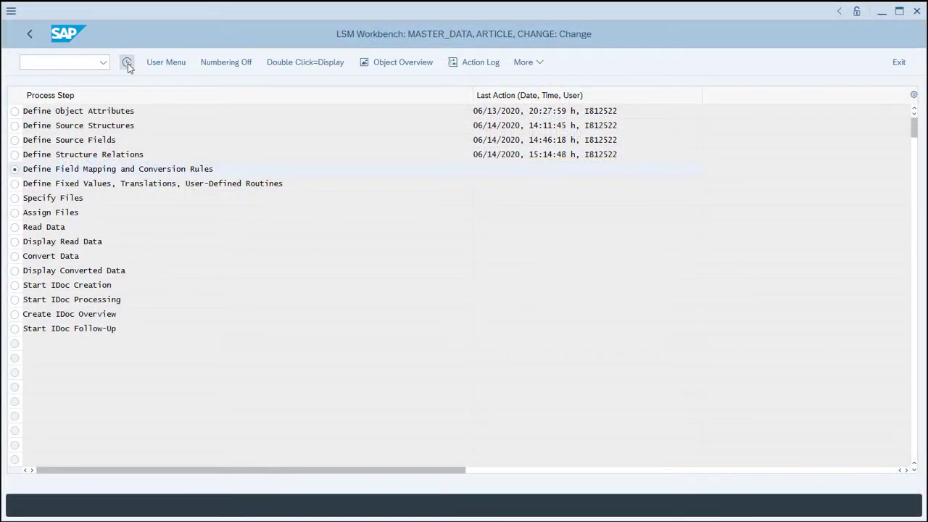
click(128, 63)
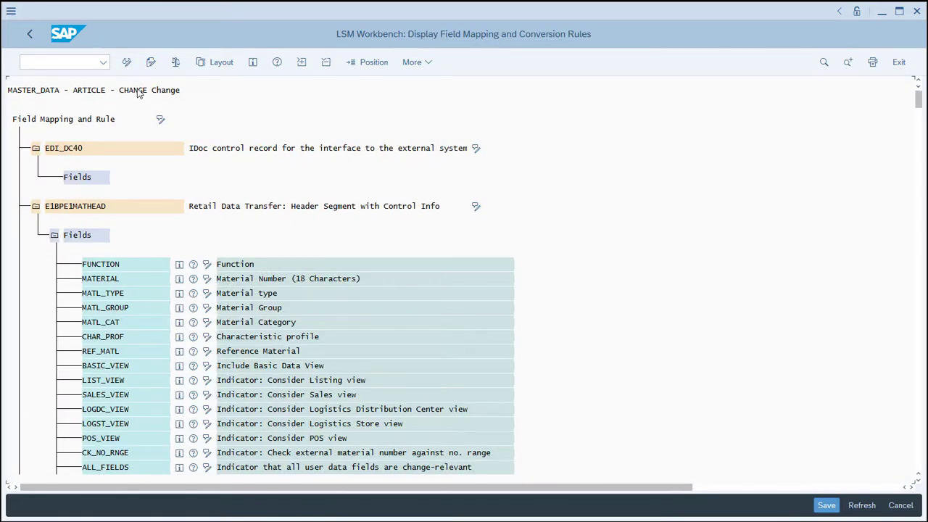
click(127, 62)
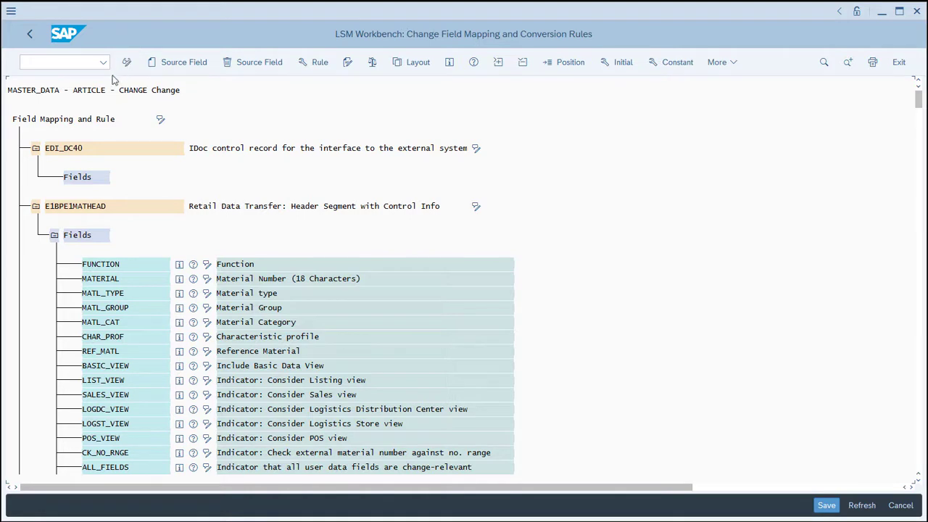
Collapse the whole field mapping tree and expand only the fields of the header segment E1BPE1MATHEAD.
click(67, 121)
click(522, 64)
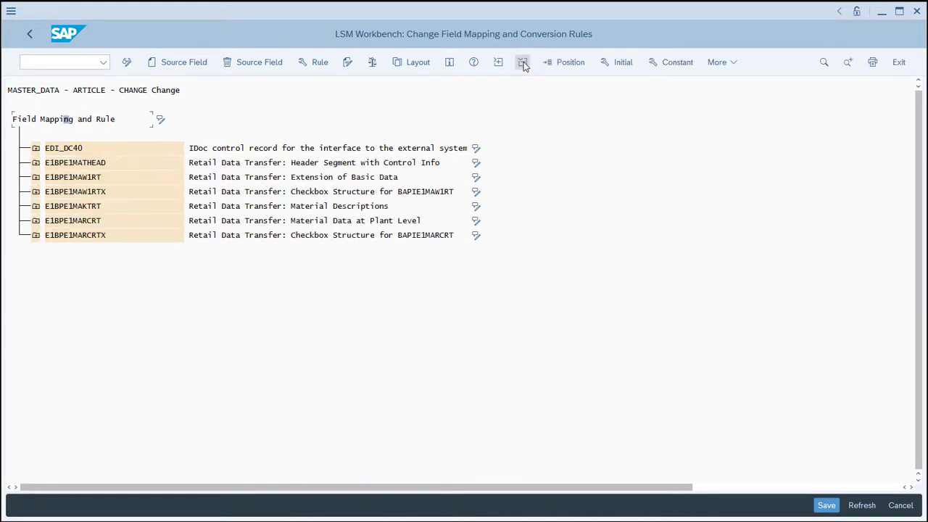
click(36, 163)
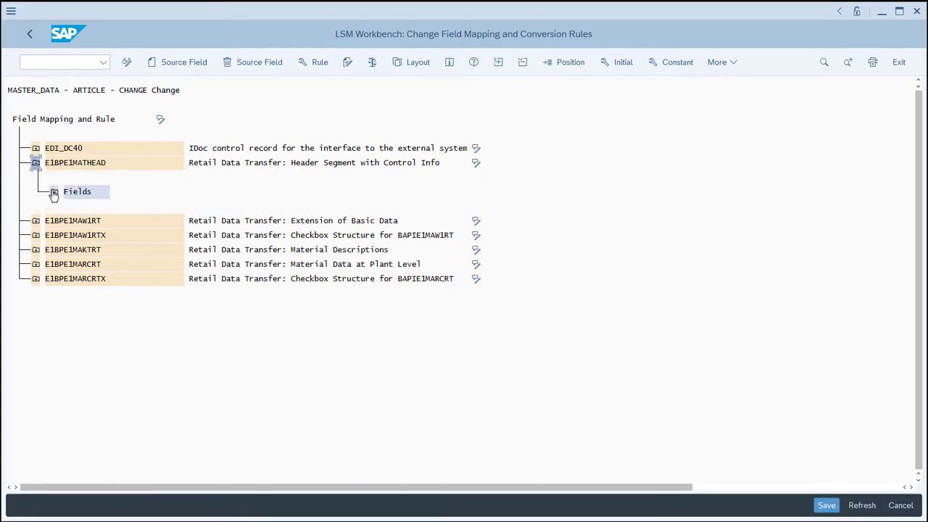
click(54, 192)
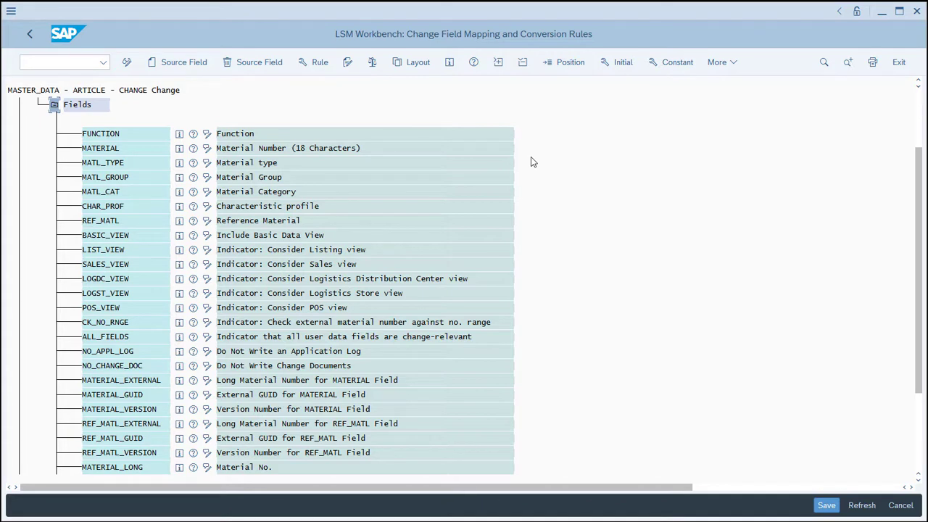
Run auto-field mapping from the cursor position for initial target fields with the same name, applying only Transfer (MOVE) without confirmation.
click(719, 69)
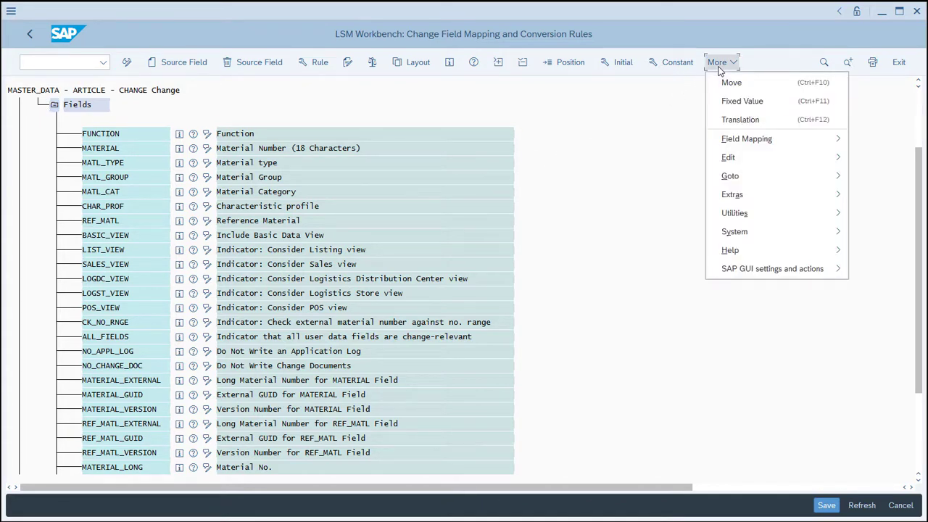
mouse_move(745, 203)
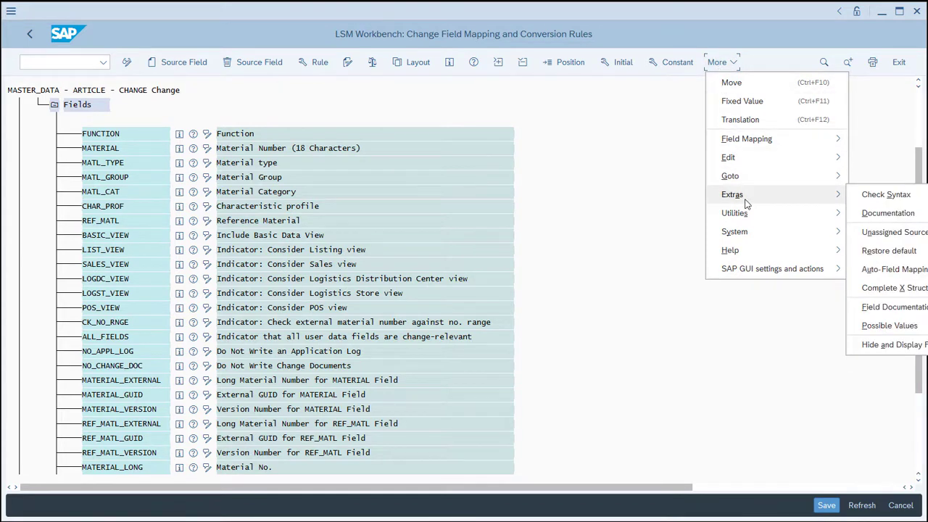
click(919, 273)
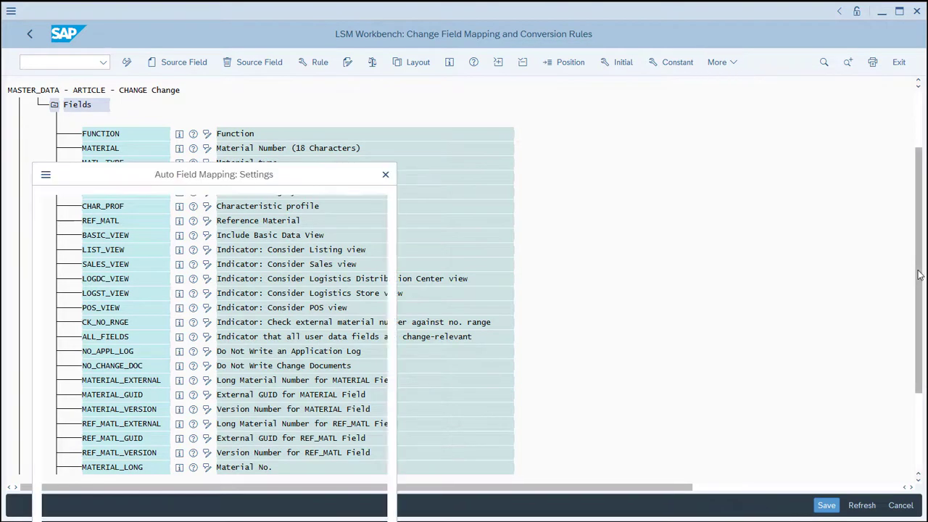
drag(203, 181, 414, 68)
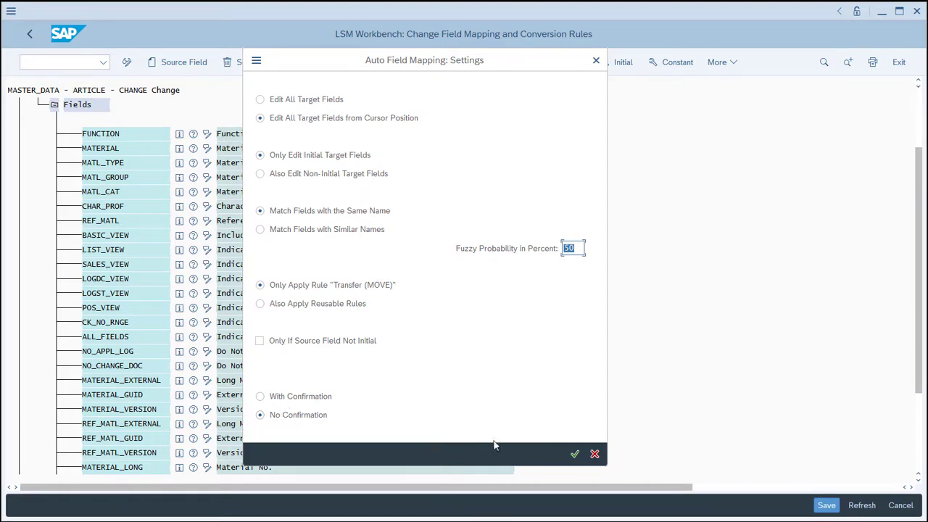
click(574, 453)
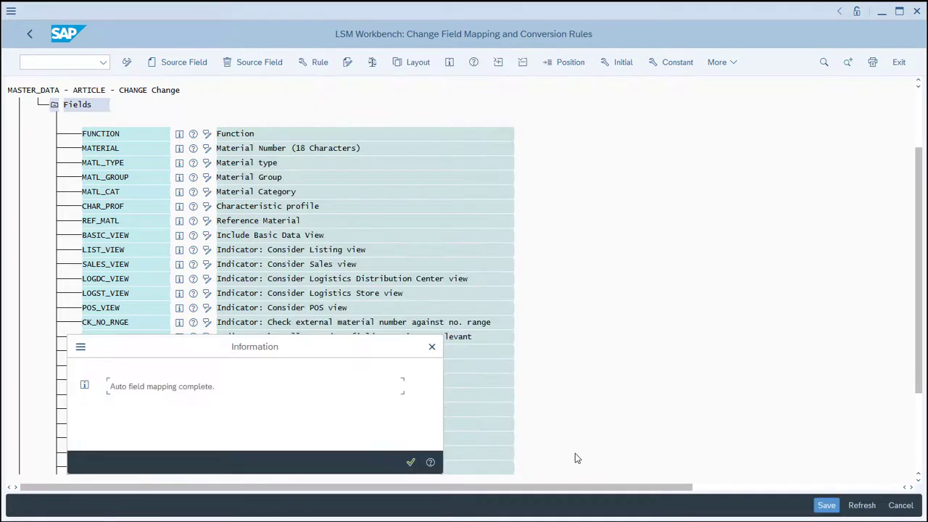
click(411, 462)
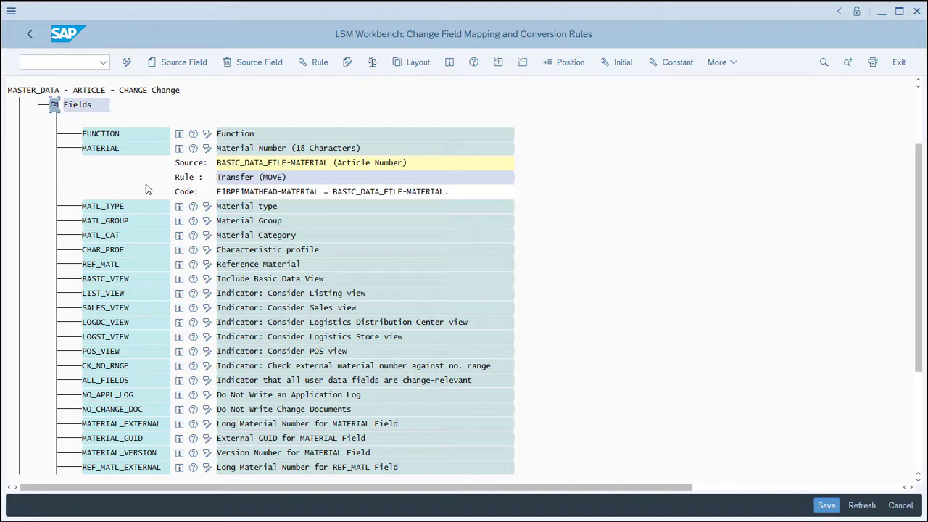
Assign the Constant rule with value 005 (Replace) to the FUNCTION field of E1BPE1MATHEAD.
click(142, 135)
click(309, 63)
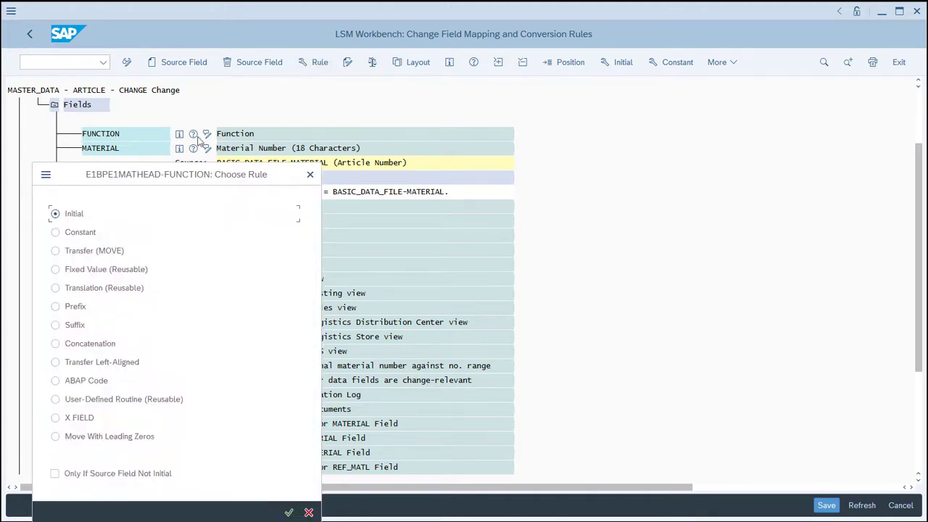
click(56, 232)
click(290, 514)
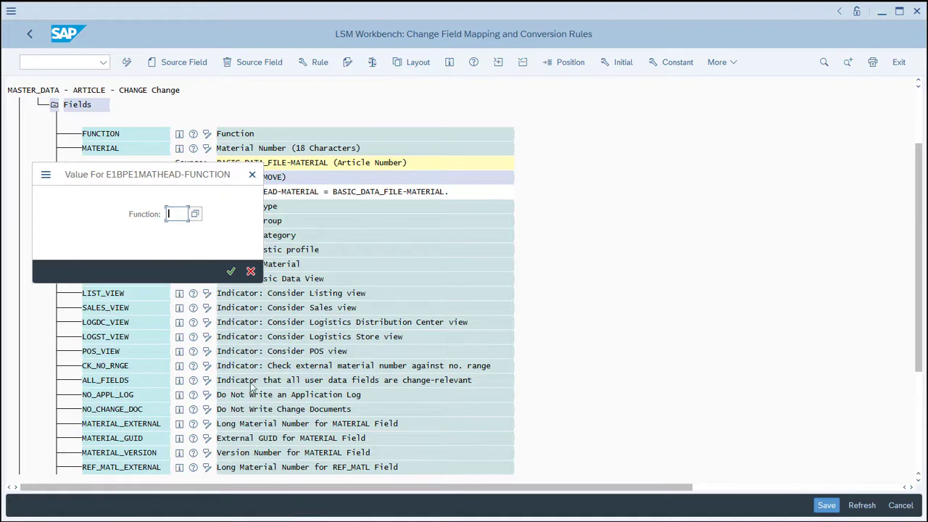
click(195, 214)
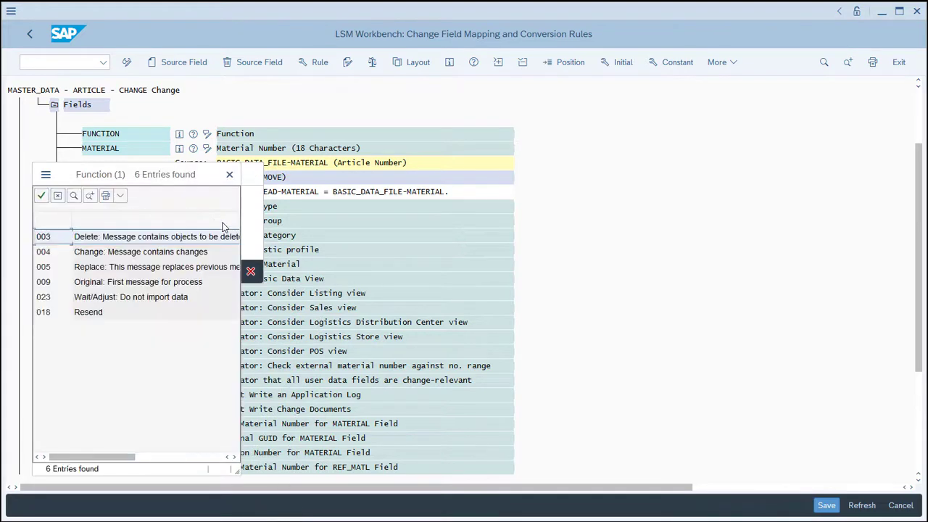
click(48, 269)
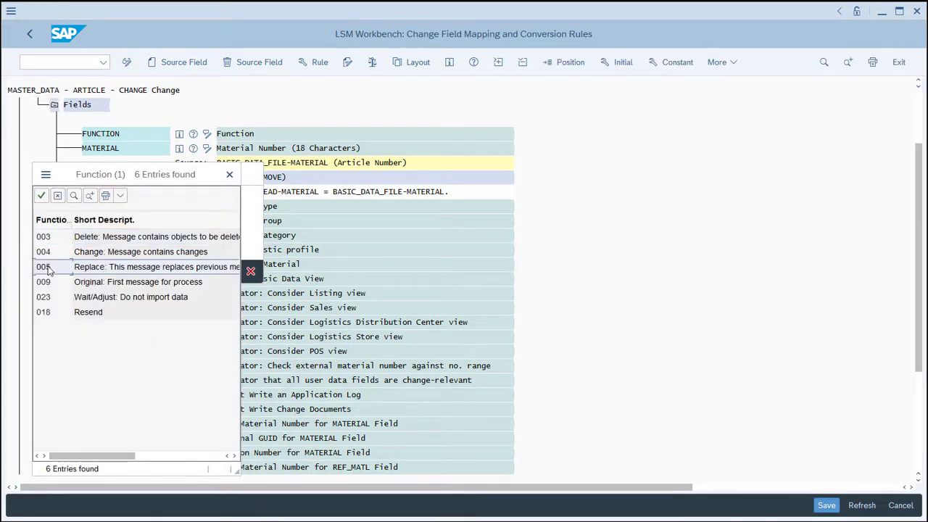
click(43, 196)
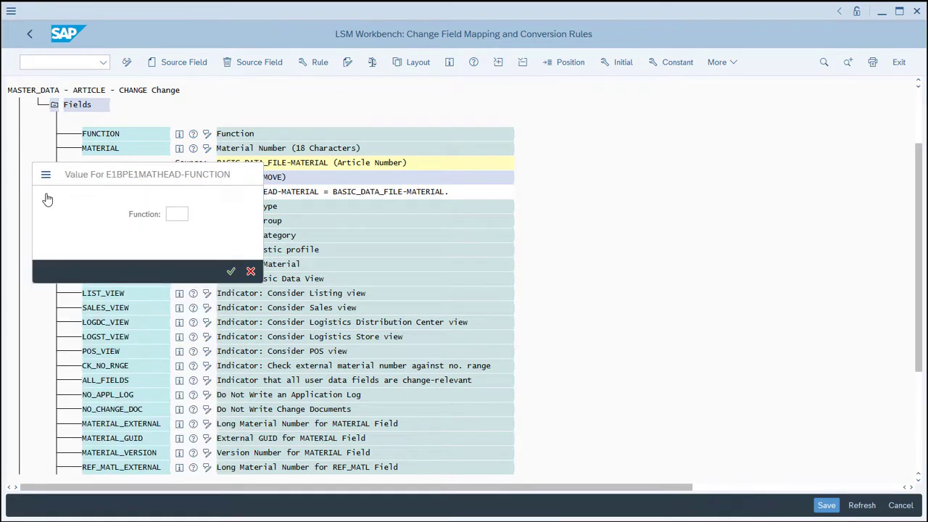
click(231, 271)
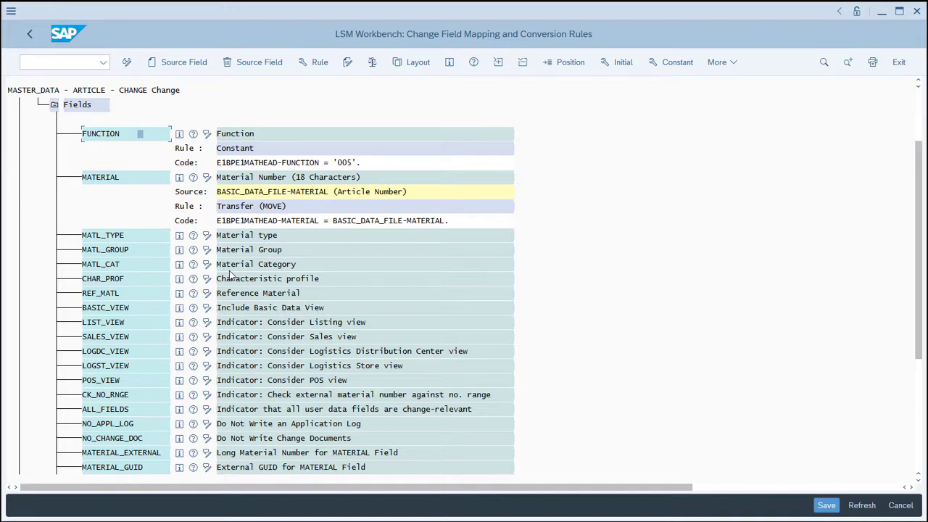
Assign the Constant rule with value X (Yes) to the BASIC_VIEW field of E1BPE1MATHEAD.
click(123, 309)
click(678, 64)
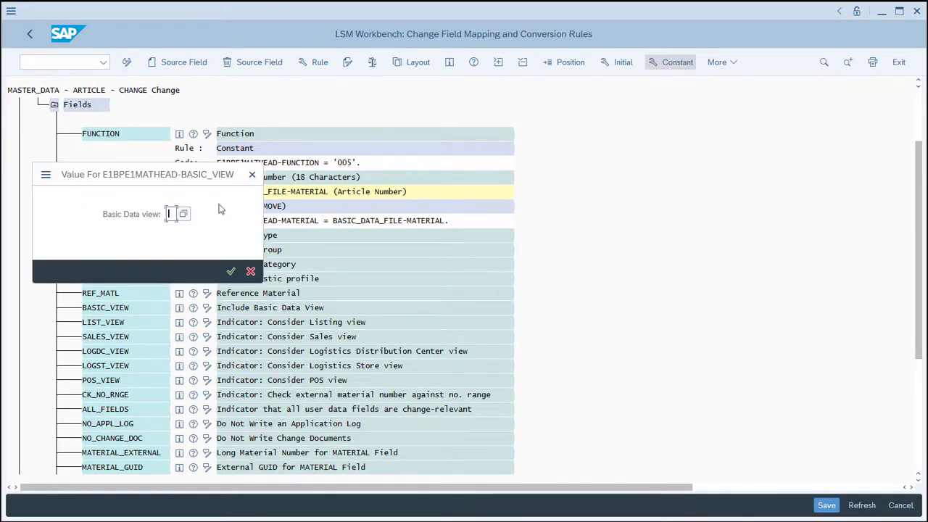
click(184, 214)
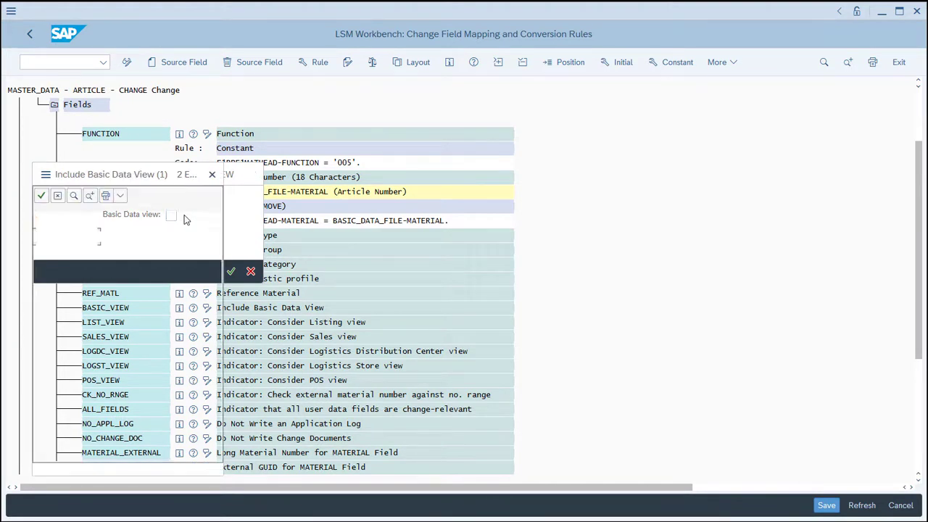
click(51, 236)
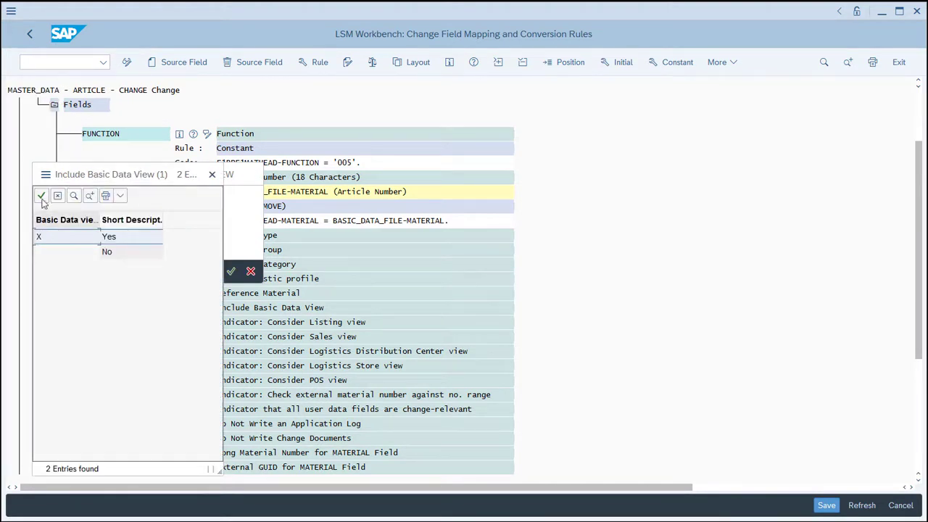
click(41, 195)
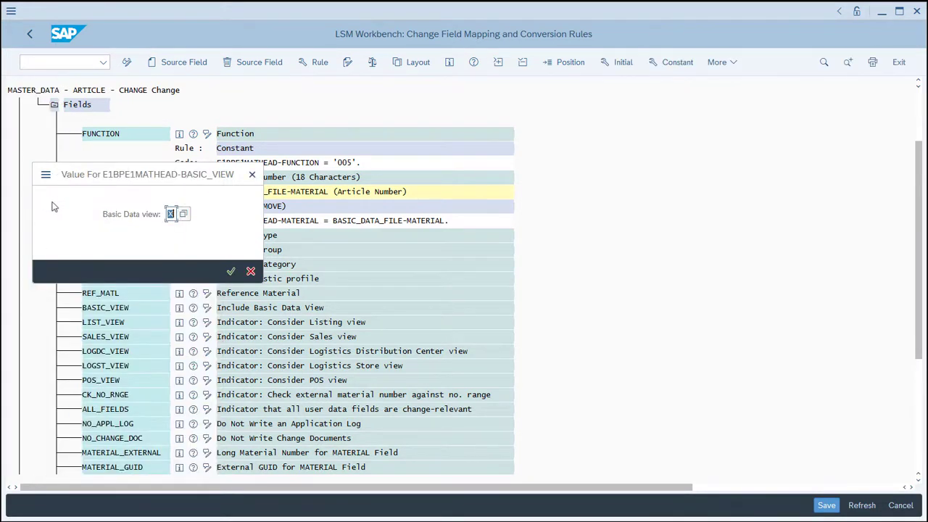
click(230, 271)
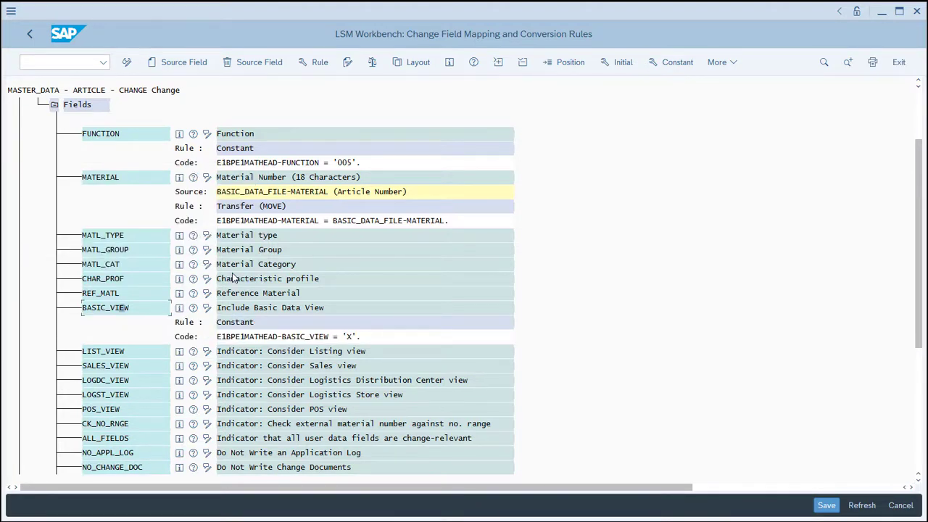
Assign the Constant rule with value X to the LOGDC_VIEW field of E1BPE1MATHEAD.
click(148, 382)
click(677, 62)
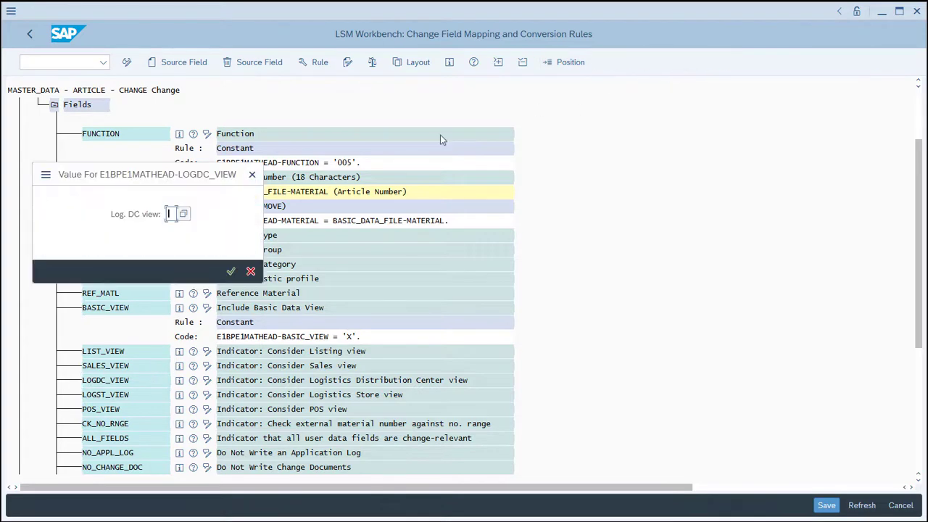
text(X)
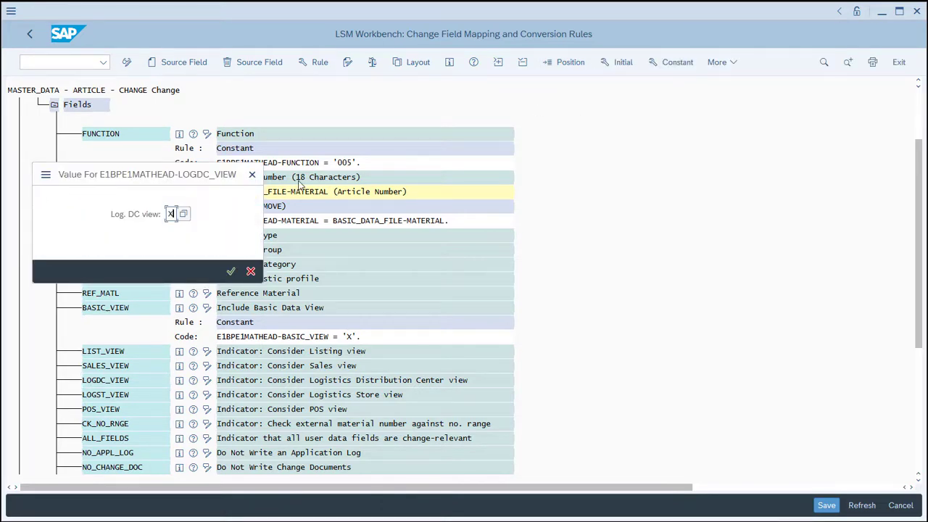
click(231, 271)
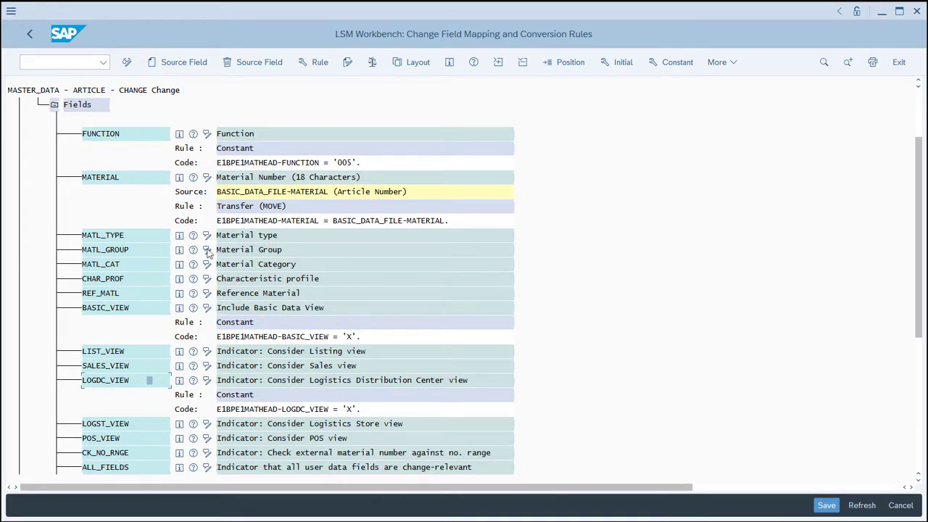
Change the conversion rule of the MATERIAL field in E1BPE1MATHEAD to Move With Leading Zeros.
click(130, 182)
click(320, 63)
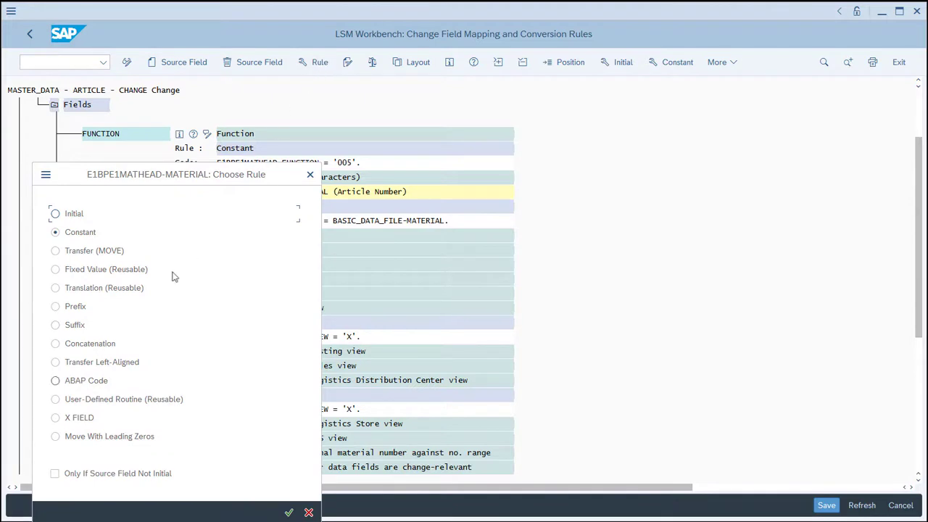
click(55, 437)
drag(183, 189, 420, 104)
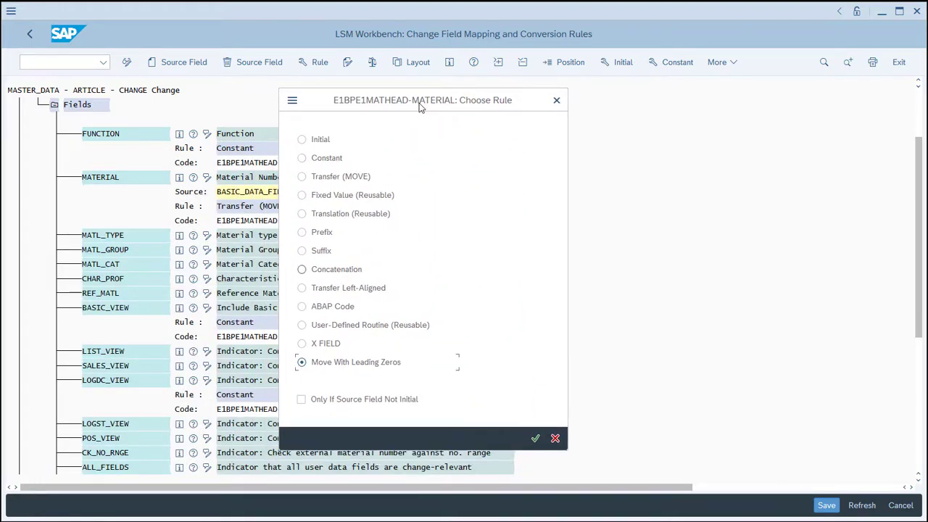
click(535, 438)
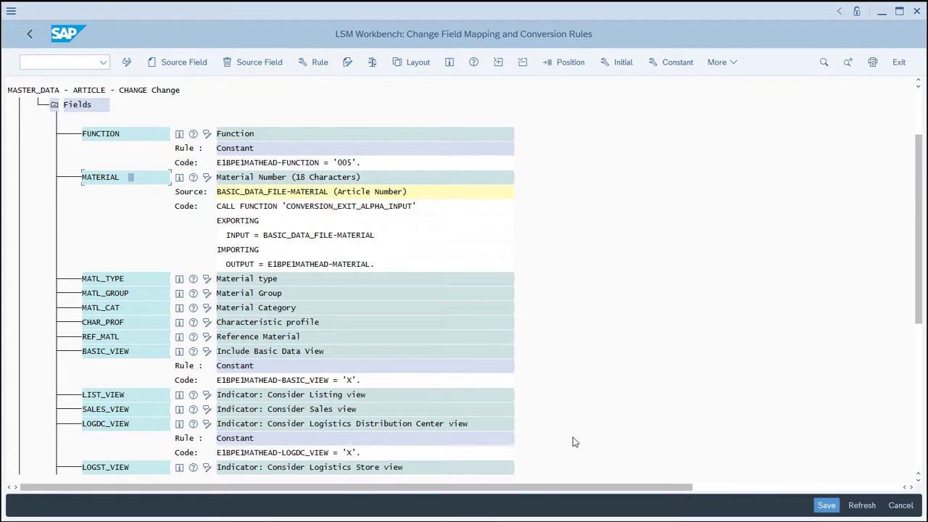
Collapse the header segment E1BPE1MATHEAD and expand the fields of the basic data extension segment E1BPE1MAW1RT.
click(920, 442)
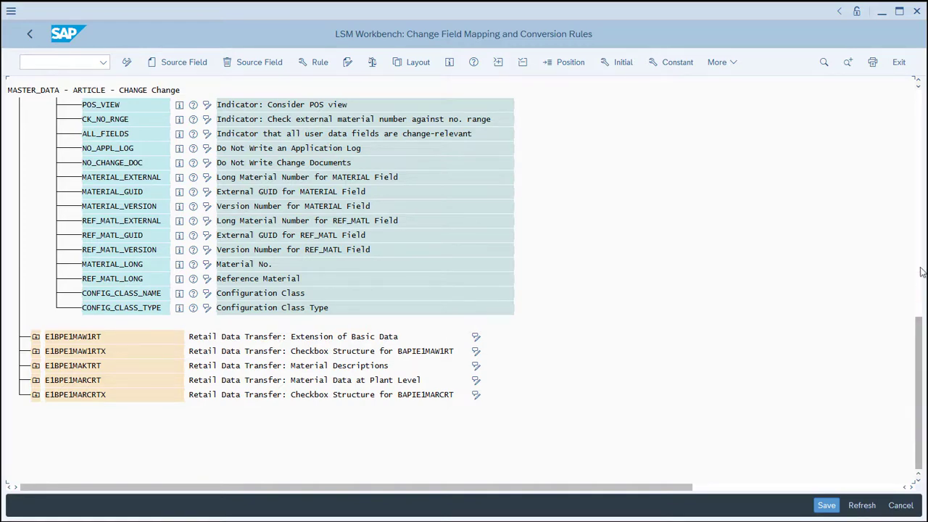
click(921, 188)
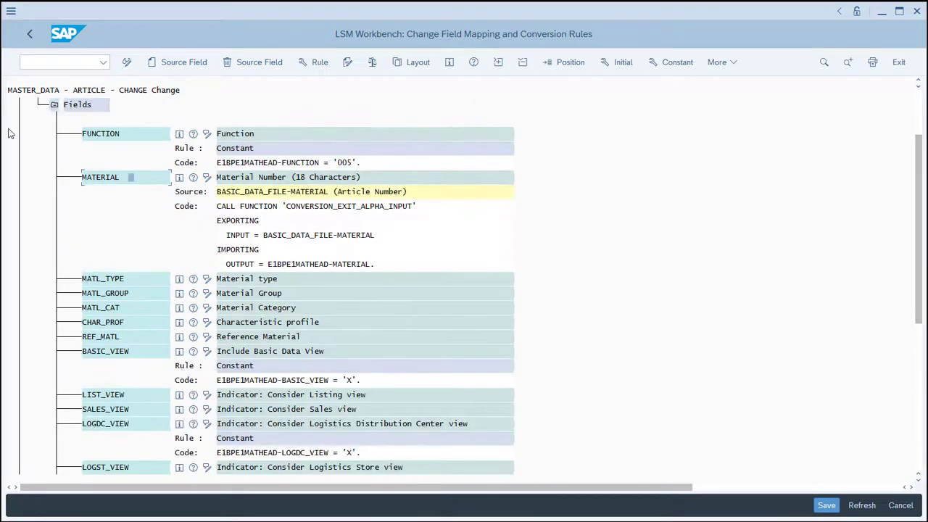
click(53, 106)
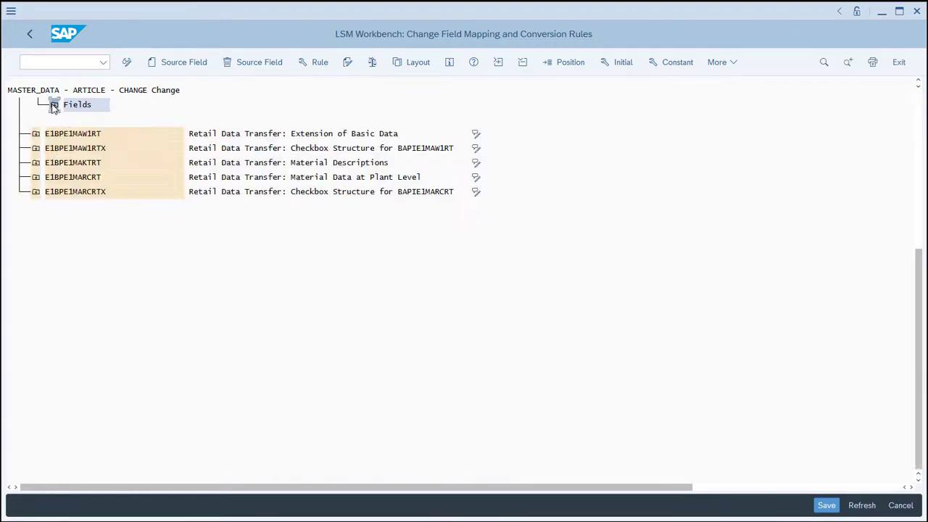
click(918, 101)
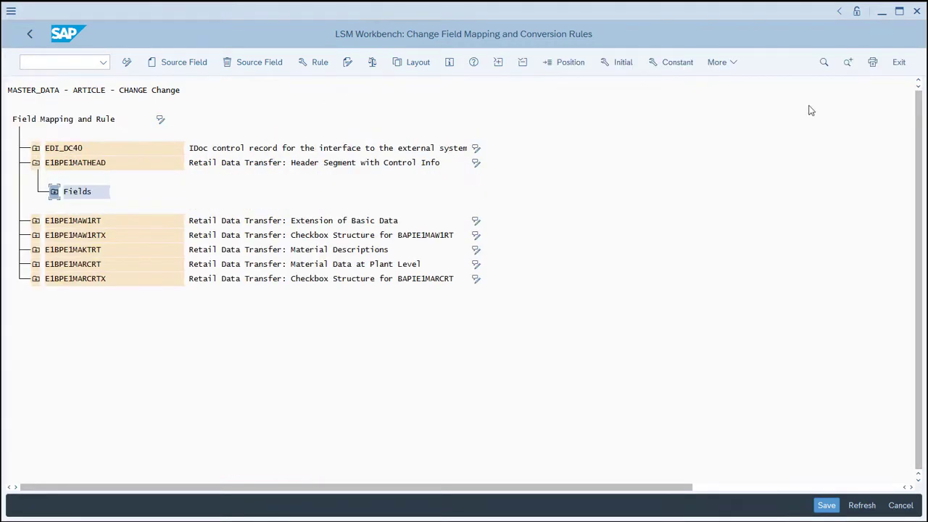
click(36, 165)
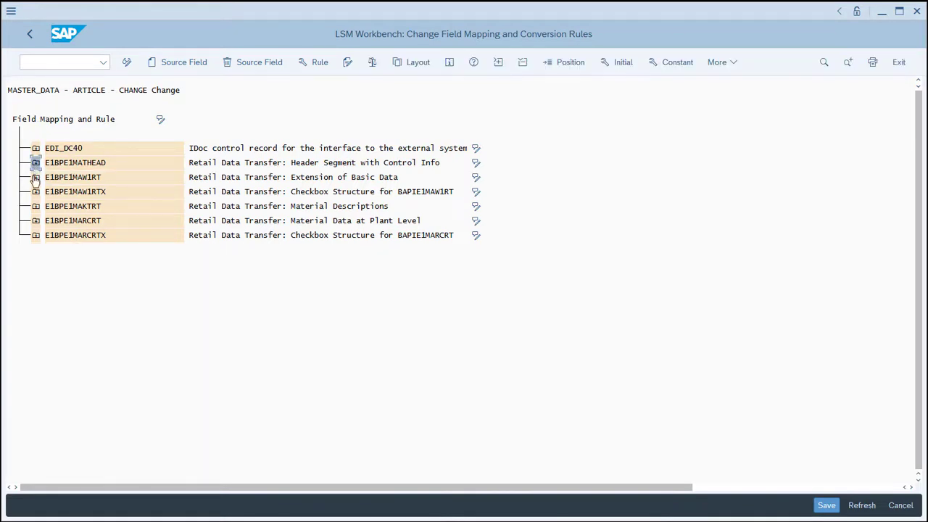
click(36, 176)
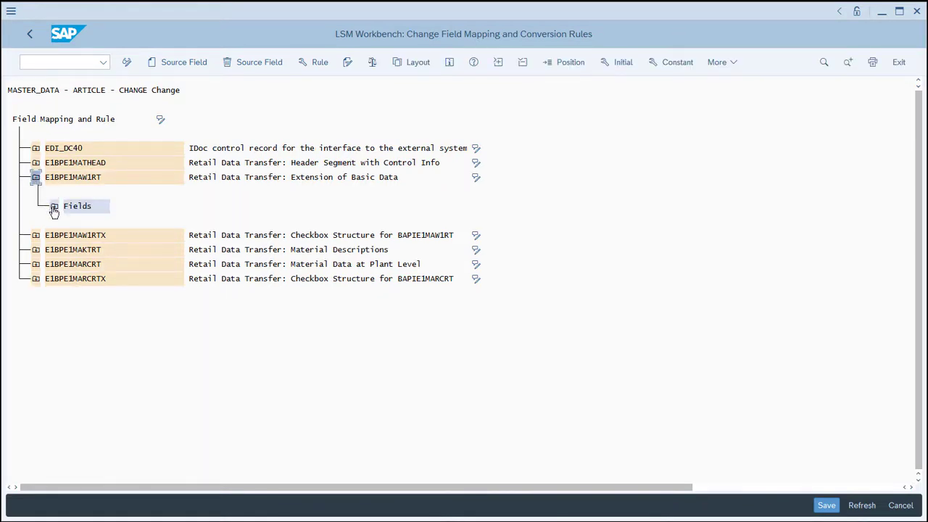
click(53, 207)
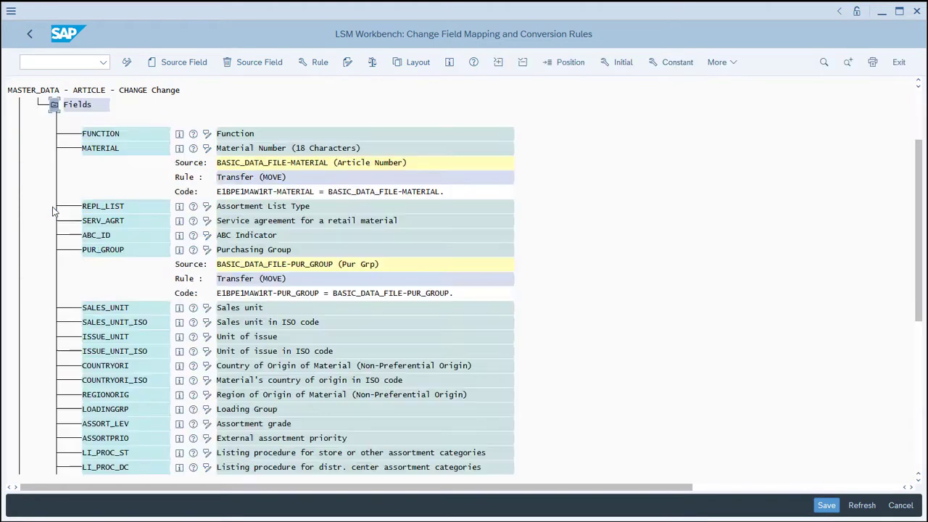
Assign the Constant rule with value 005 to the FUNCTION field of E1BPE1MAW1RT.
click(125, 135)
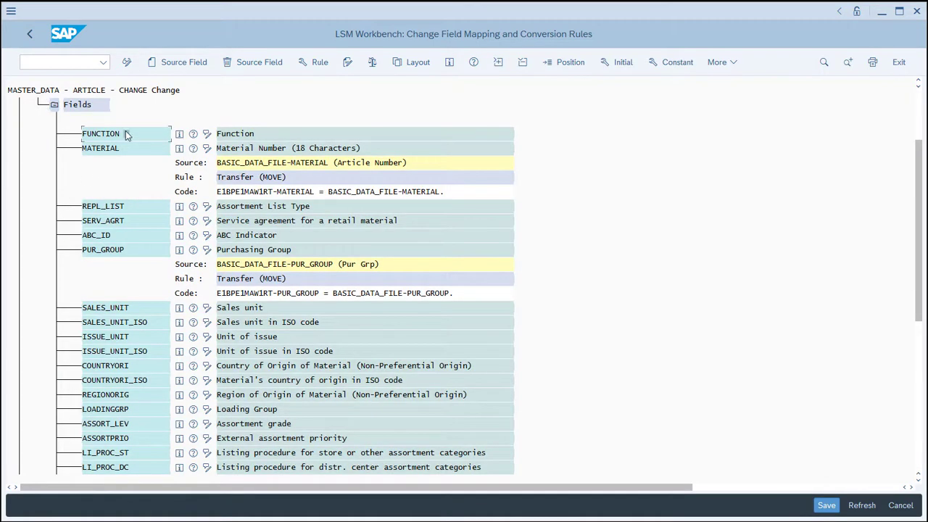
click(677, 63)
text(00)
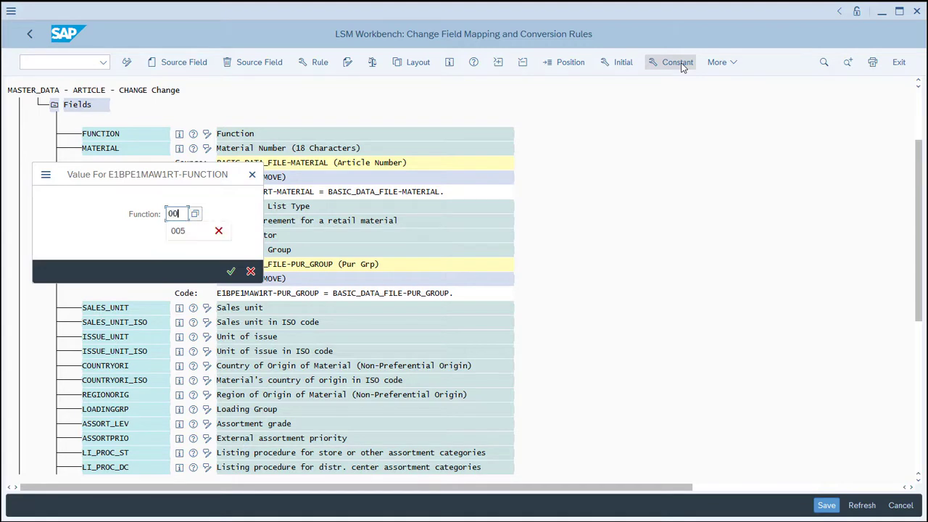
text(5)
key(Return)
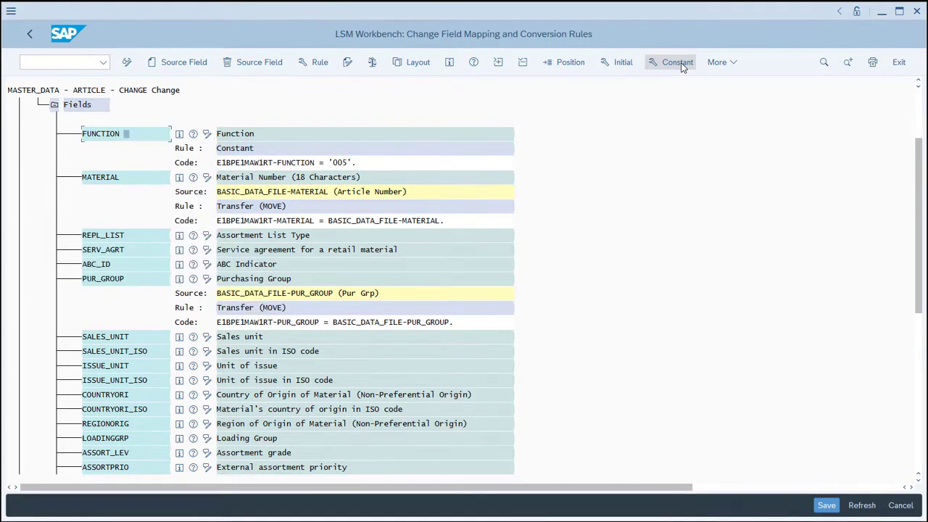
Change the conversion rule of the MATERIAL field in E1BPE1MAW1RT to Move With Leading Zeros.
click(127, 183)
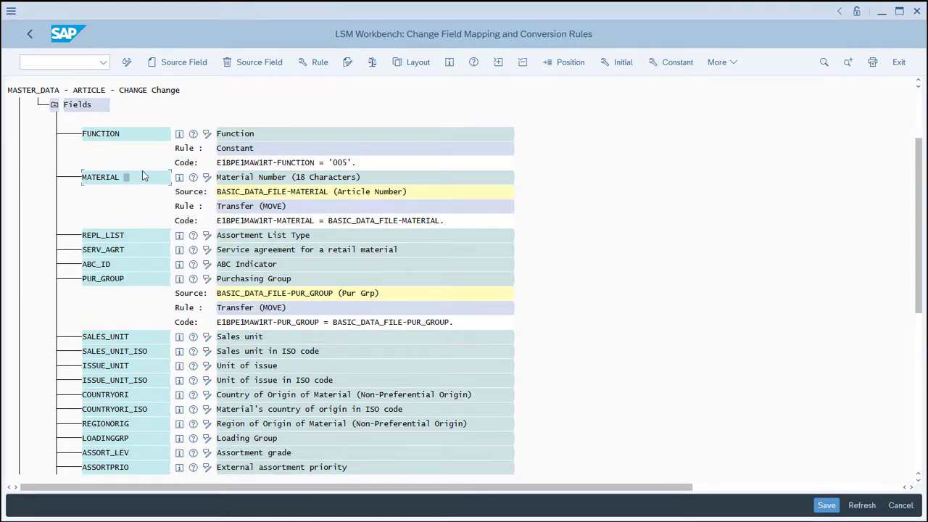
click(320, 63)
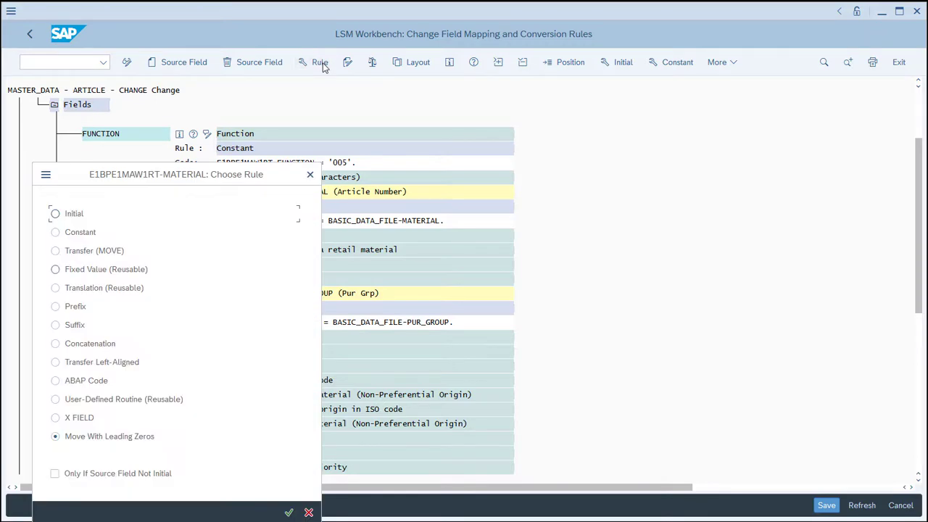
click(289, 514)
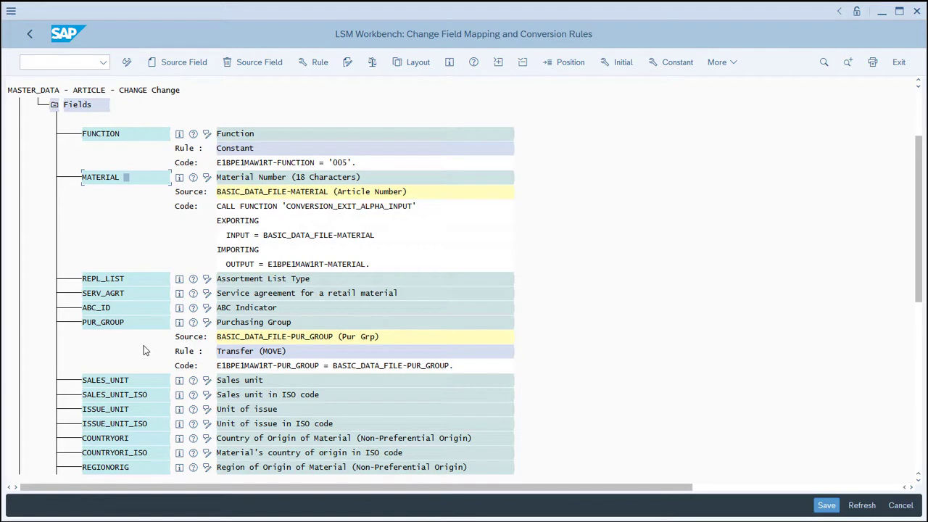
Expand the fields of the checkbox segment E1BPE1MAW1RTX and assign the constant 005 to its FUNCTION field.
click(916, 389)
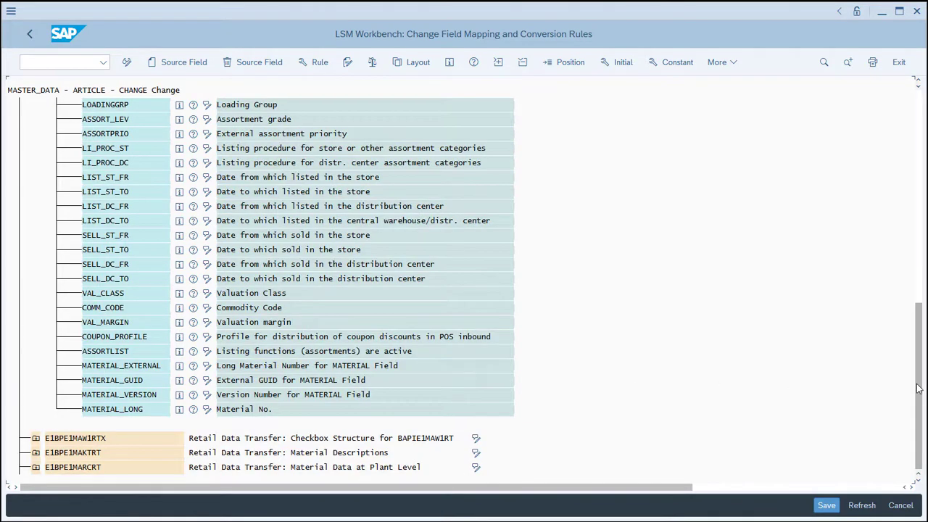
click(36, 439)
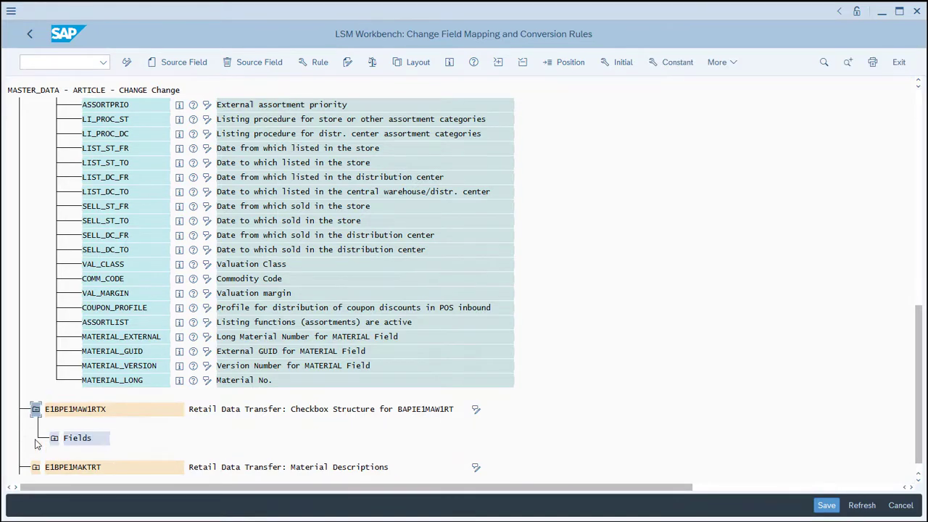
click(54, 438)
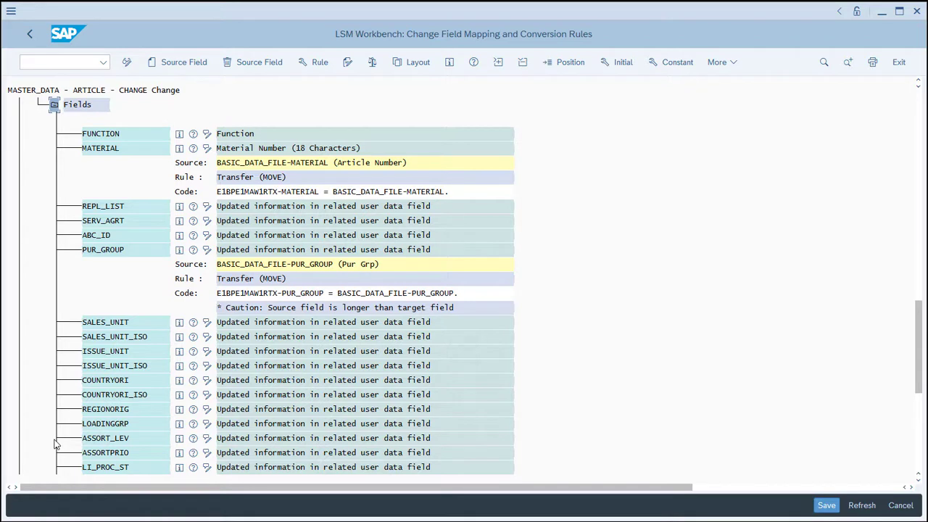
click(127, 135)
click(674, 65)
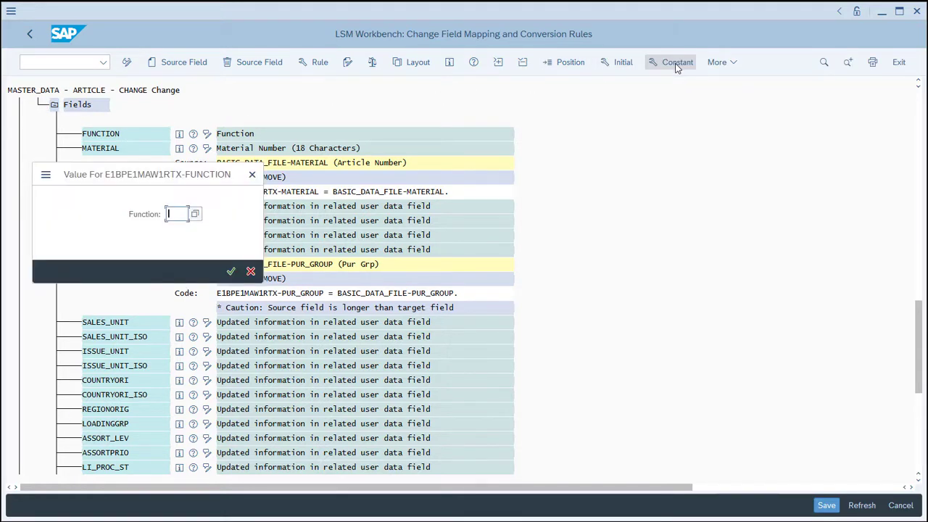
text(005)
key(Return)
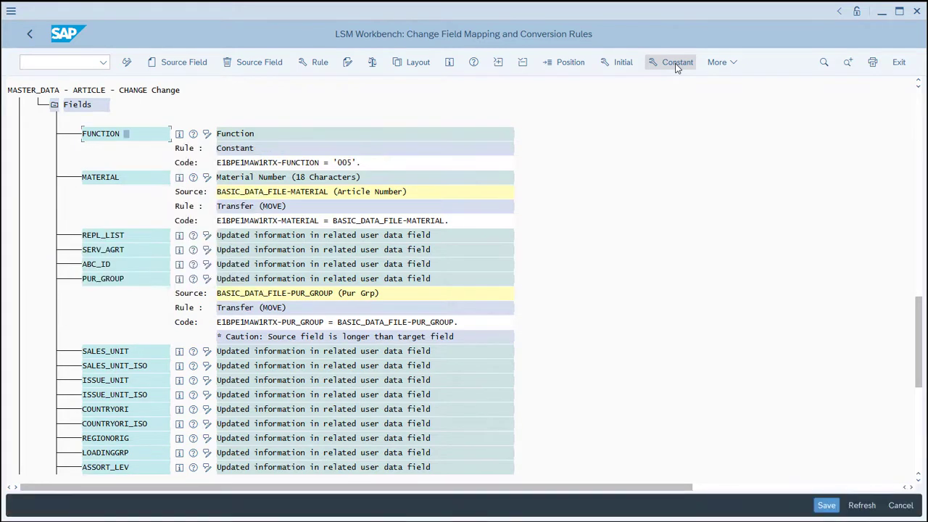
Change the conversion rule of the MATERIAL field in E1BPE1MAW1RTX to Move With Leading Zeros.
click(136, 179)
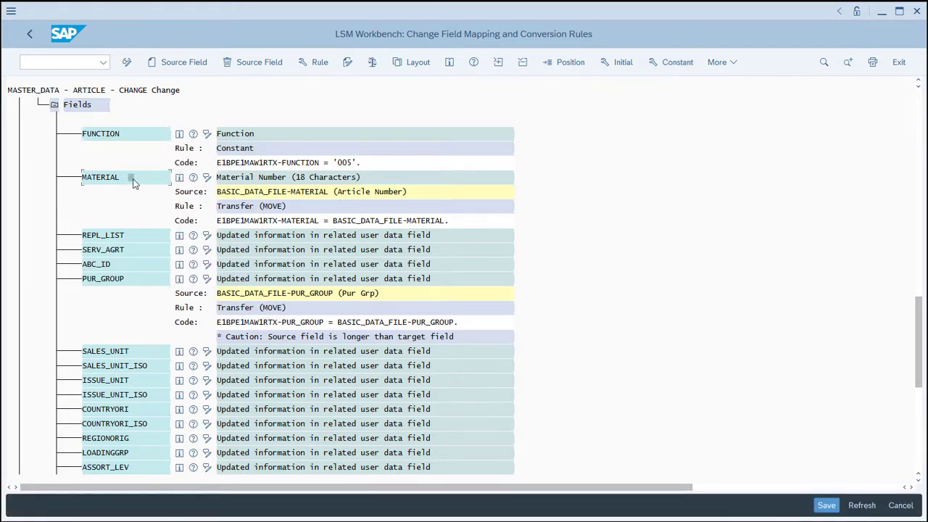
click(316, 64)
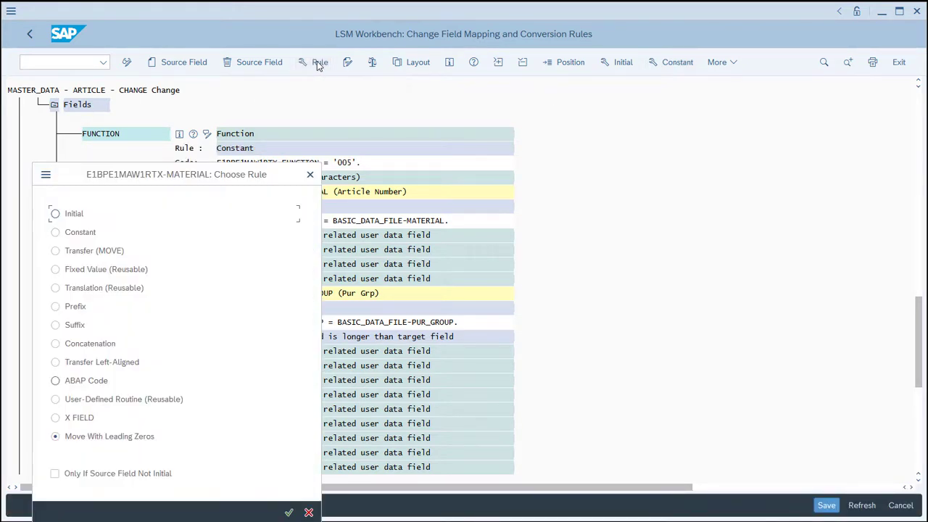
click(289, 513)
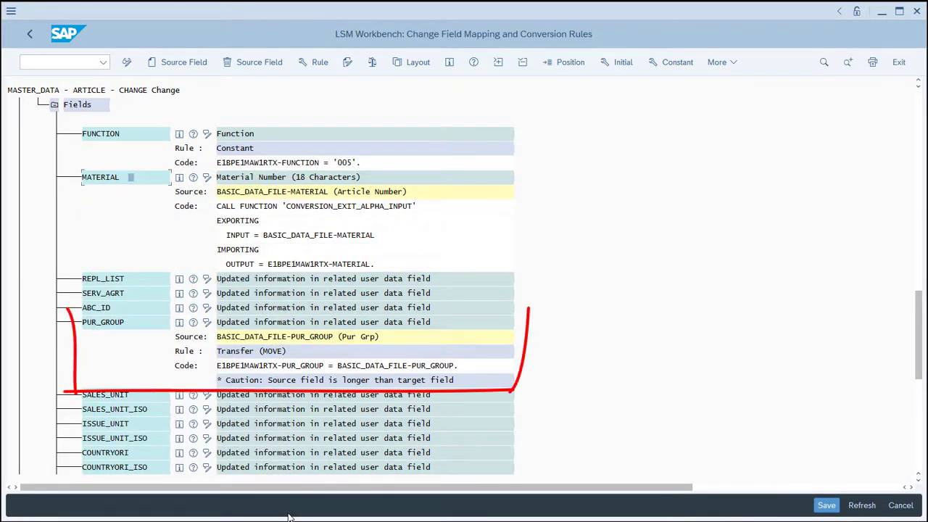
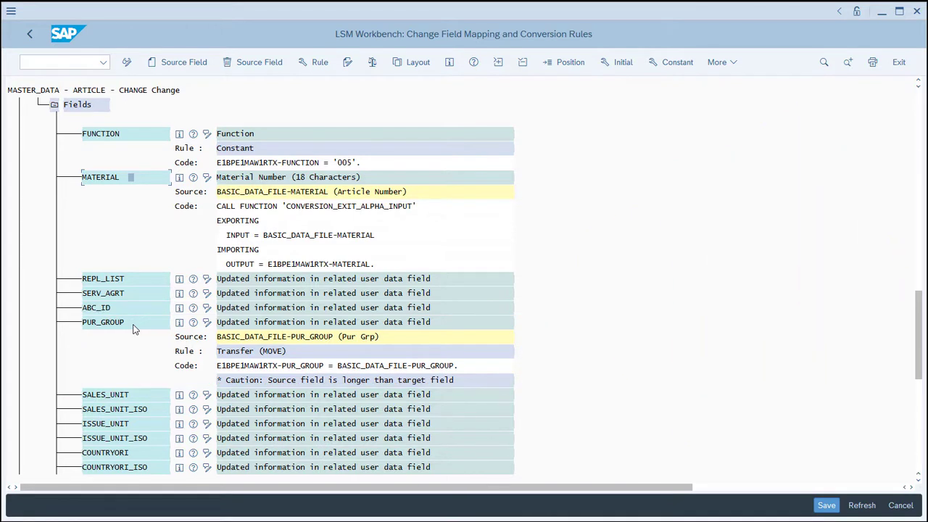
Change the conversion rule of the PUR_GROUP field in E1BPE1MAW1RTX to X FIELD.
click(132, 326)
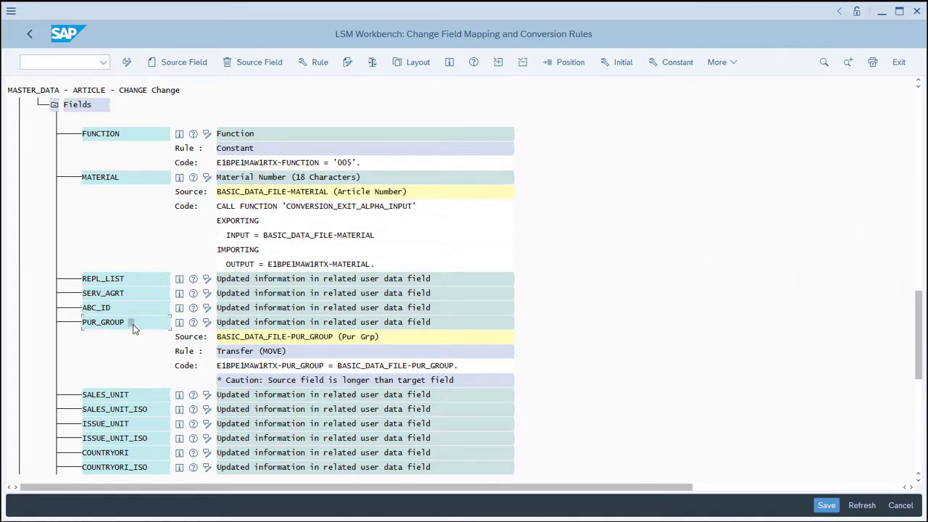
click(319, 64)
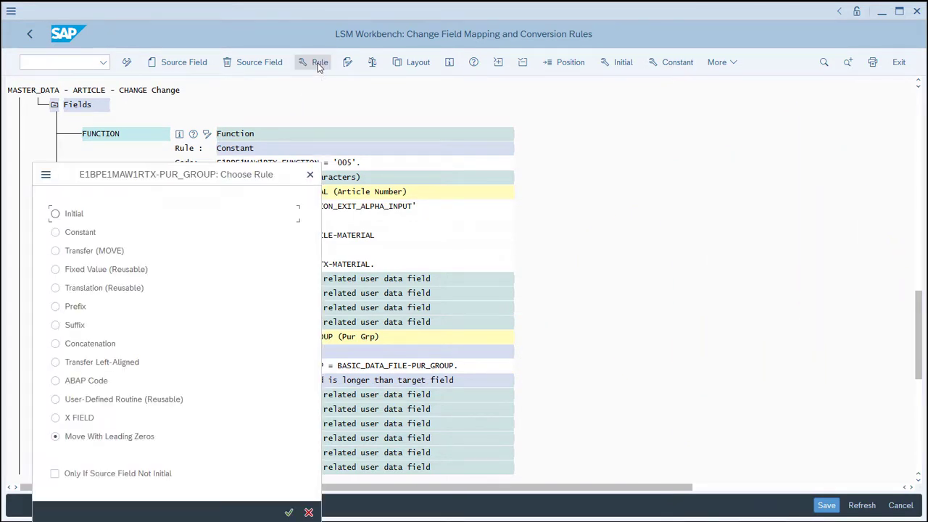
click(56, 418)
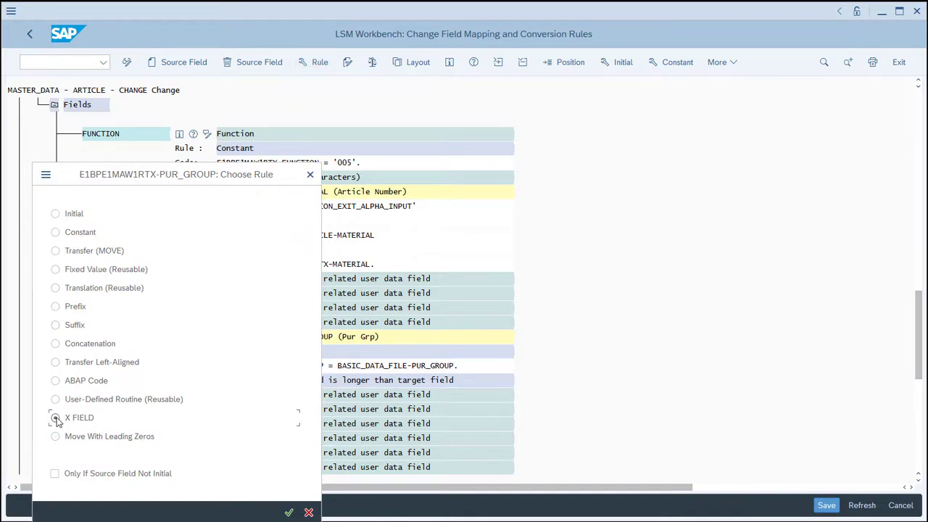
click(289, 512)
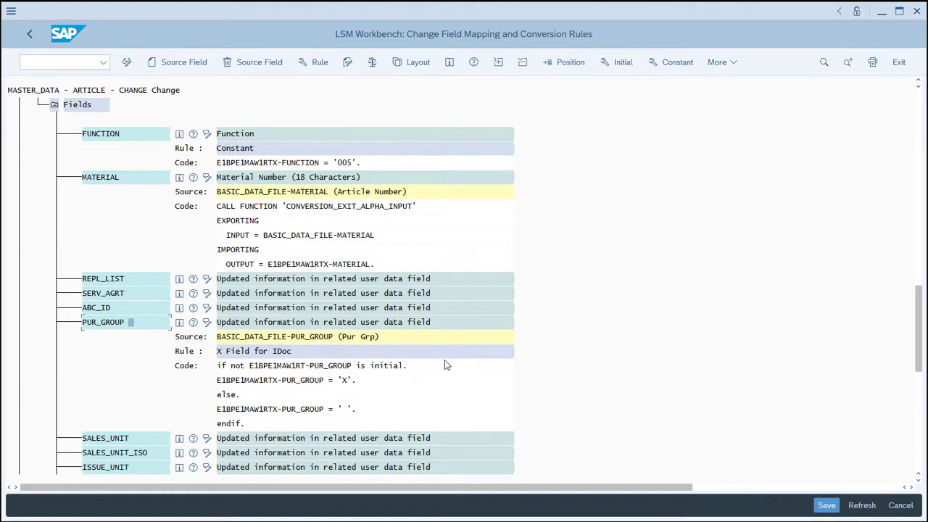
Expand the fields of the material descriptions segment E1BPE1MAKTRT and assign the constant 005 to its FUNCTION field.
click(918, 450)
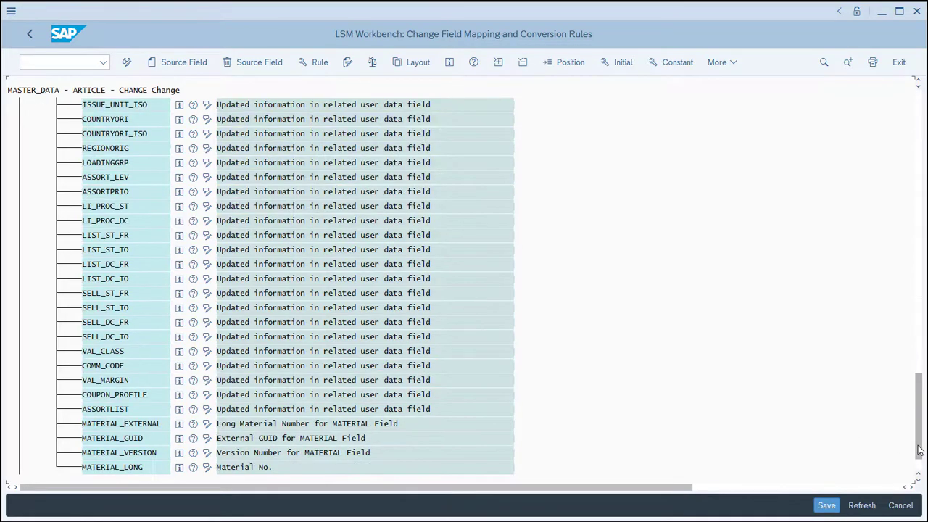
click(920, 468)
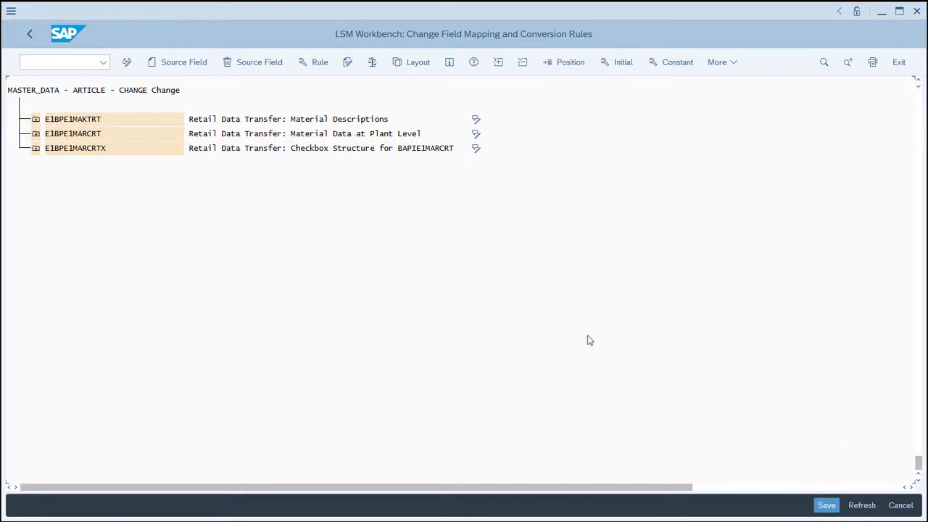
click(35, 118)
click(53, 148)
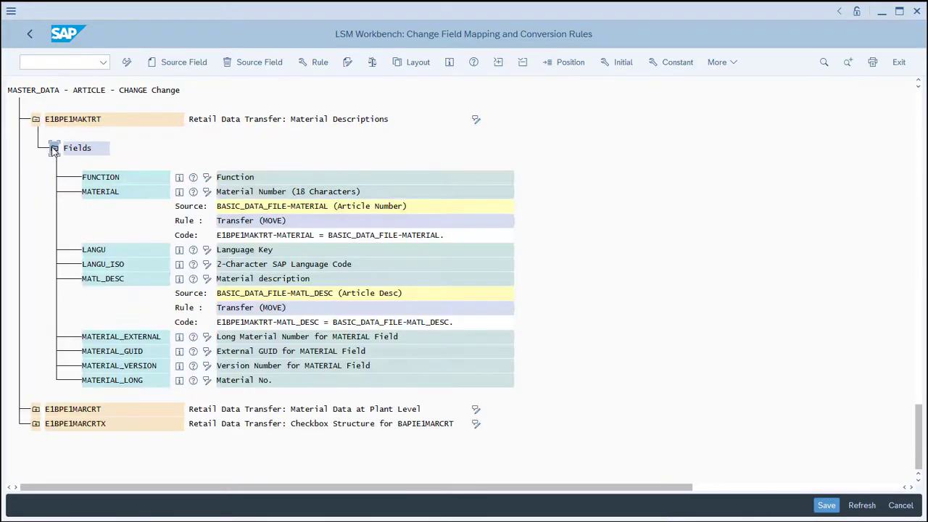
click(141, 179)
click(682, 64)
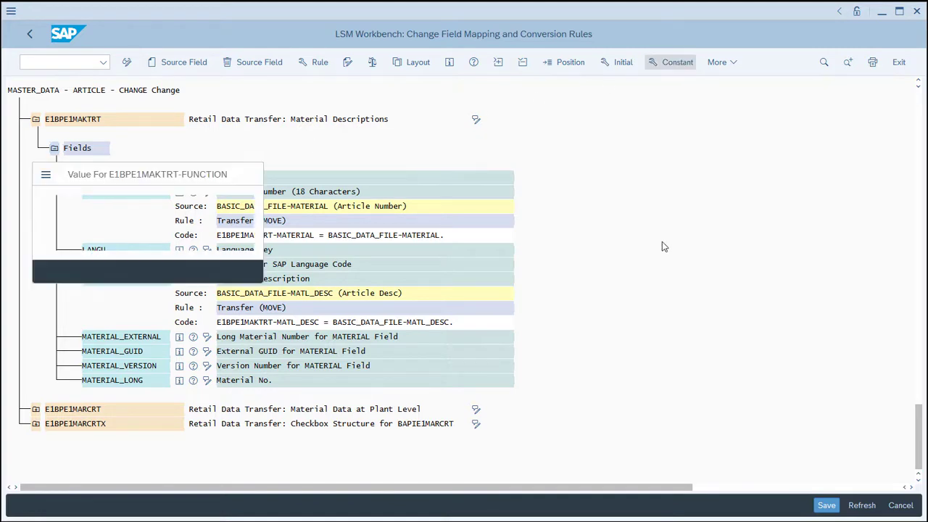
text(005)
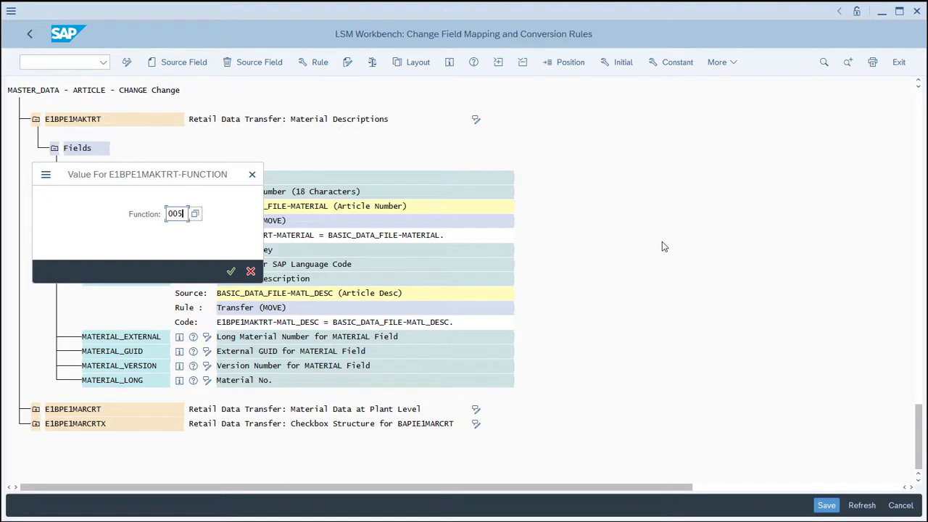
key(Return)
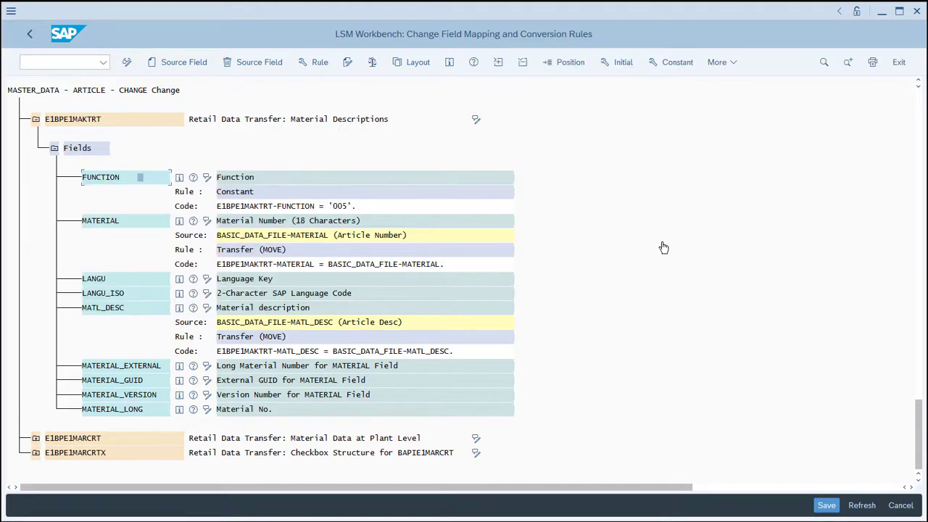
Change the conversion rule of the MATERIAL field in E1BPE1MAKTRT to Move With Leading Zeros.
click(118, 223)
click(323, 63)
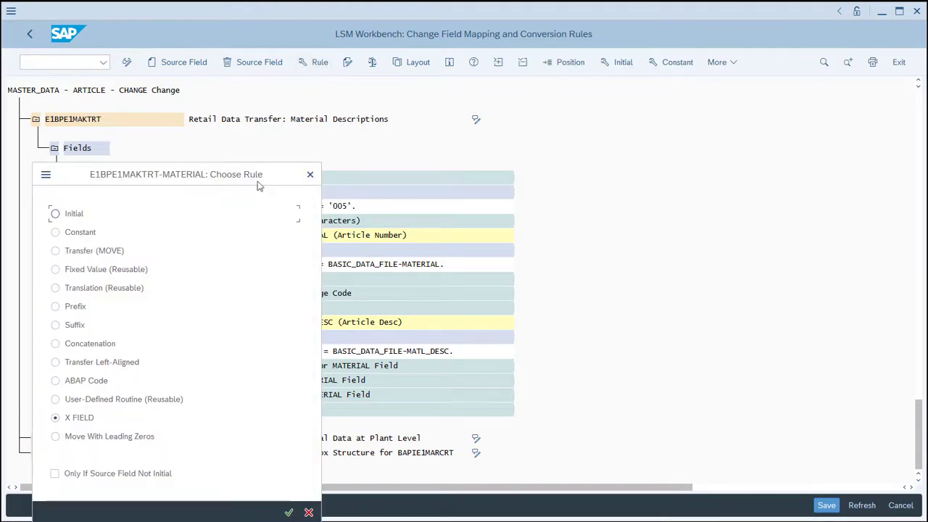
click(110, 438)
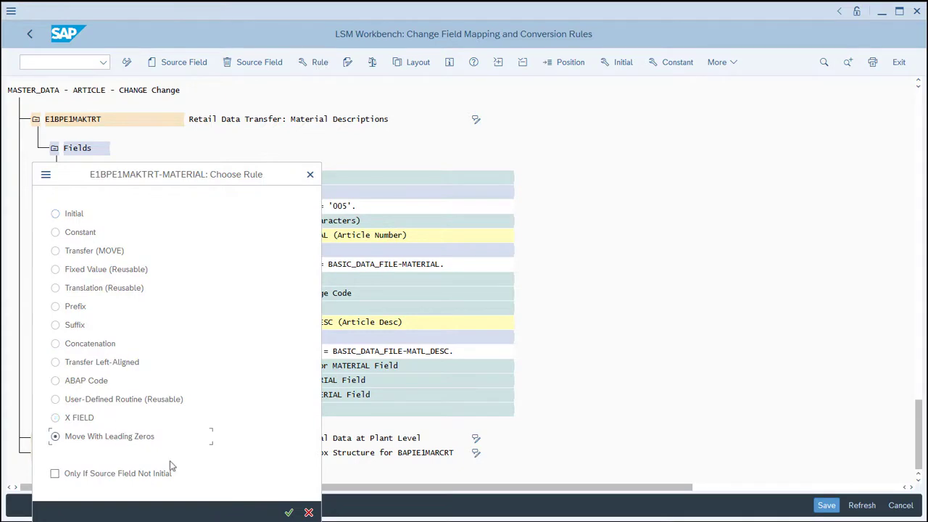
click(289, 513)
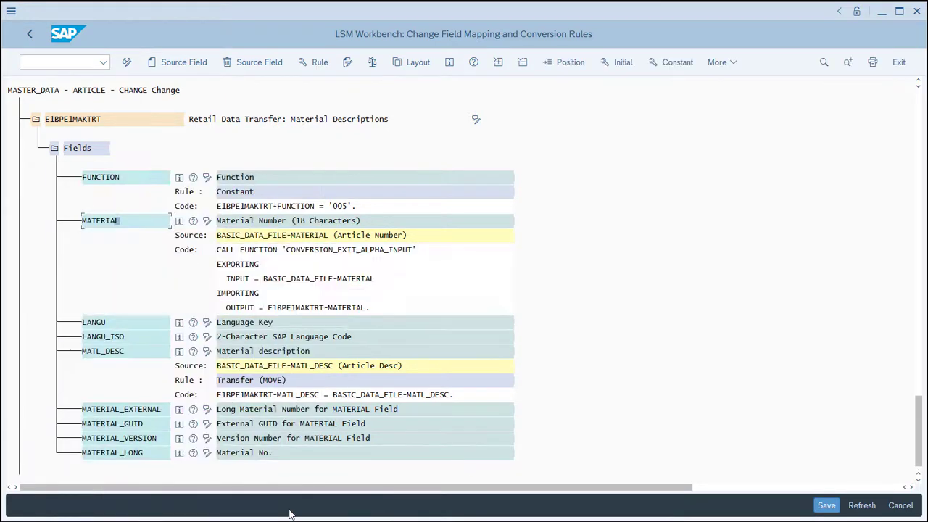
Assign the constant E to the LANGU field and the constant EN to the LANGU_ISO field of E1BPE1MAKTRT.
click(130, 324)
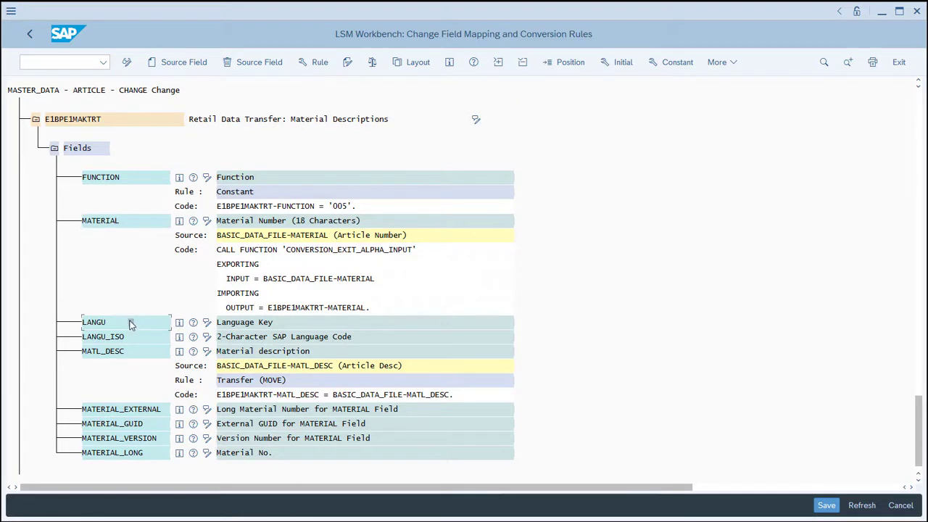
click(669, 62)
text(E)
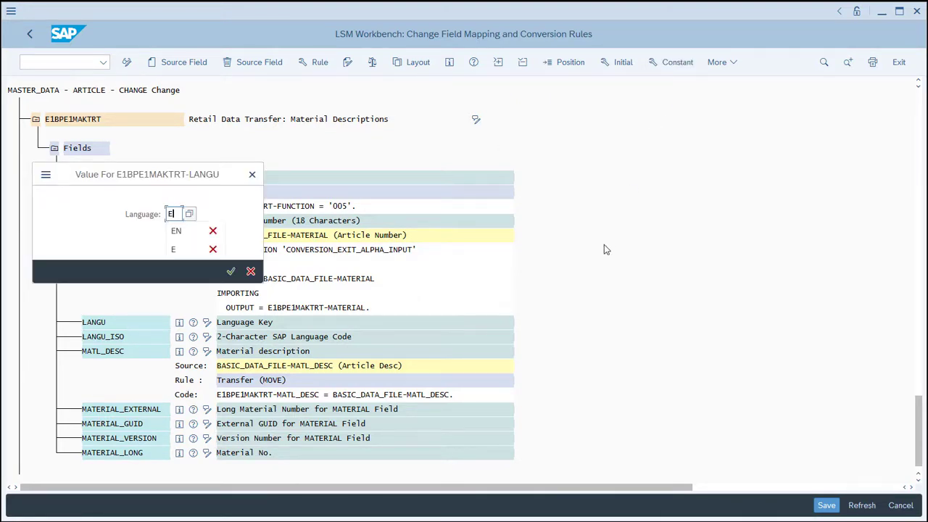
click(231, 272)
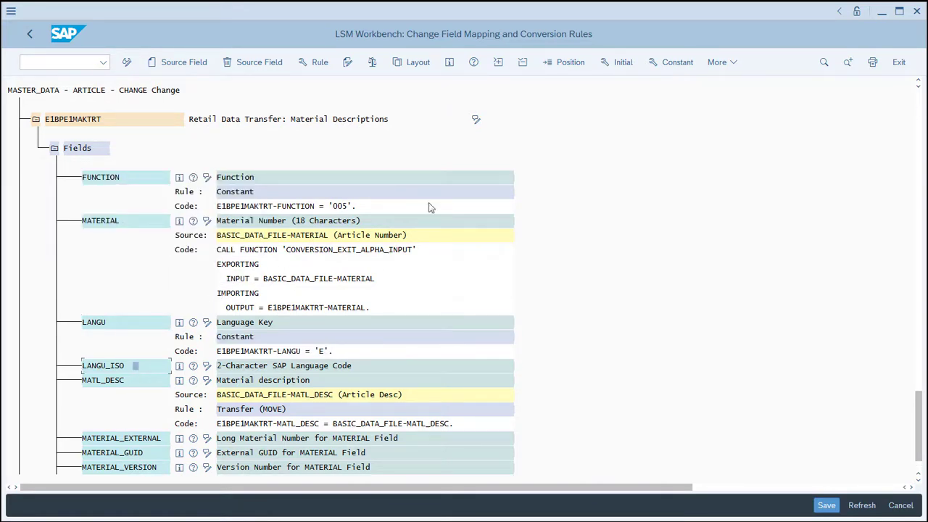
click(676, 62)
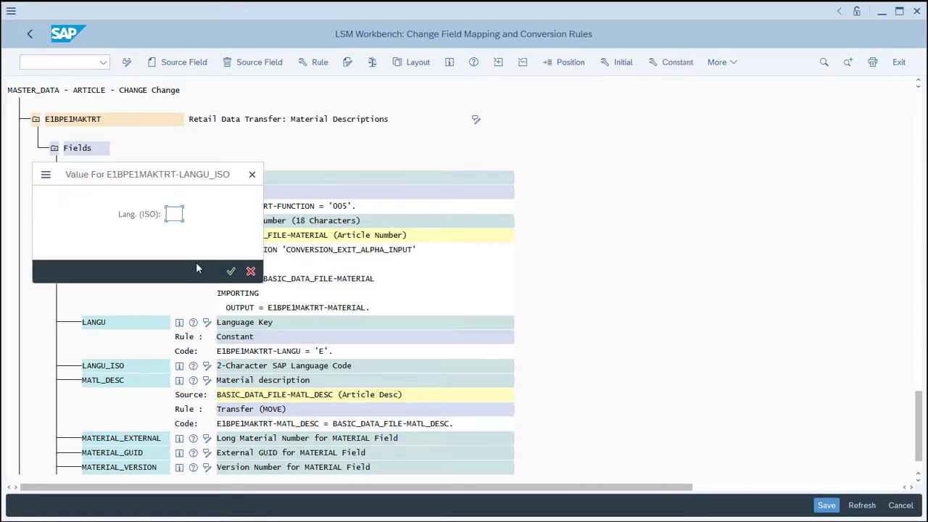
text(EN)
click(230, 270)
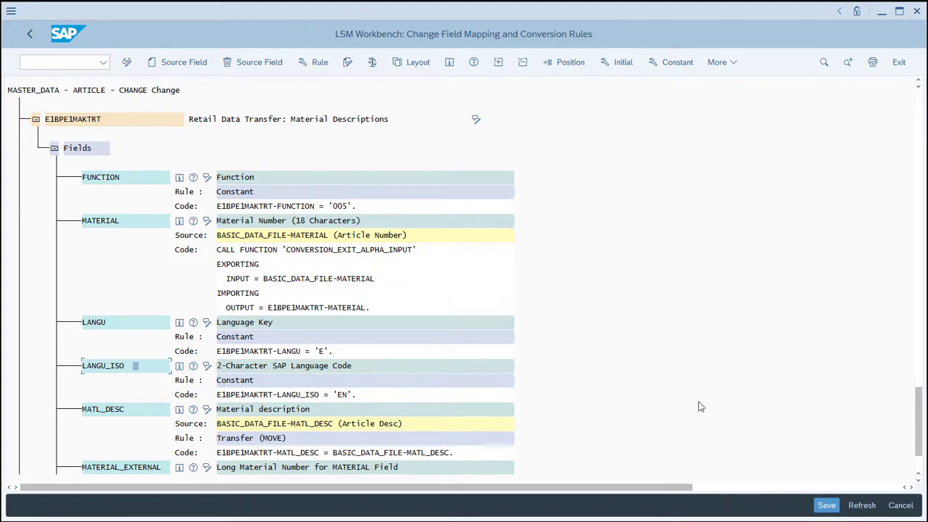
Expand the fields of the plant-level segment E1BPE1MARCRT and assign the constant 005 to its FUNCTION field.
click(919, 469)
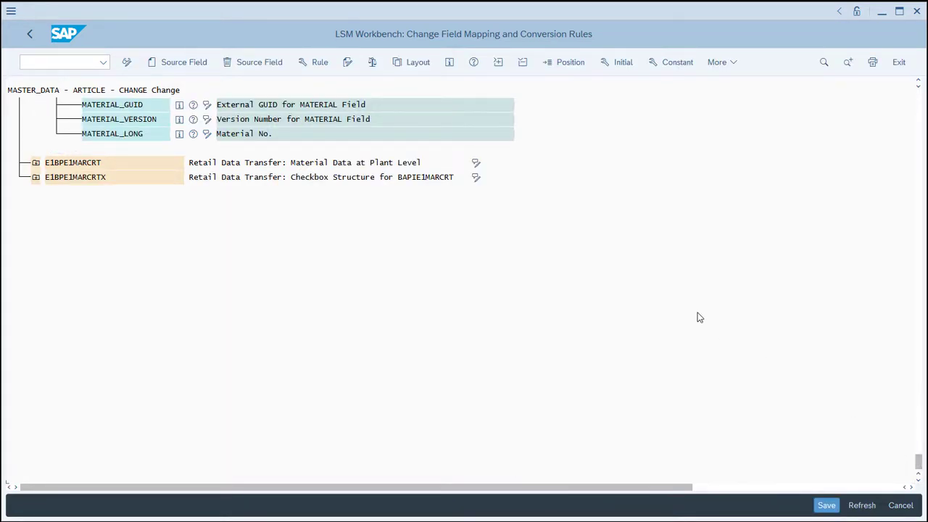
scroll(699, 317, up, 3)
scroll(700, 318, up, 3)
scroll(699, 317, up, 4)
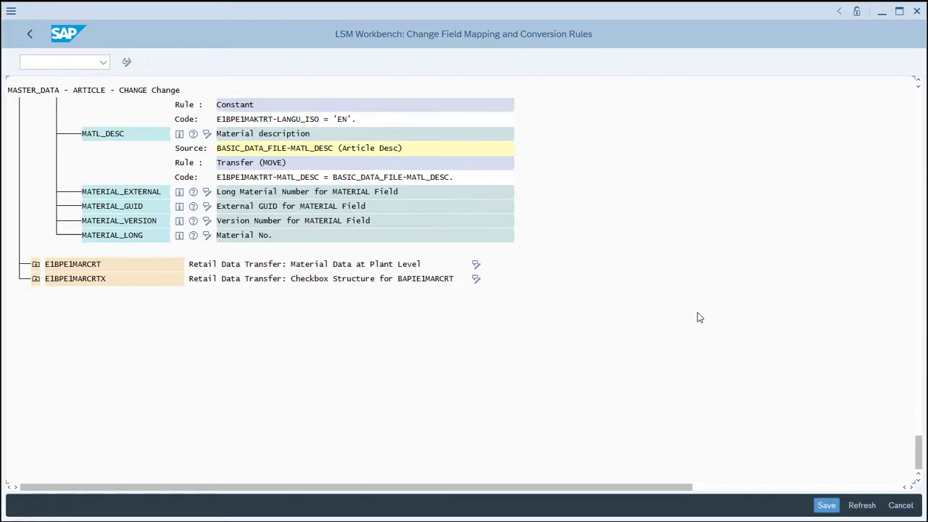
scroll(699, 317, up, 3)
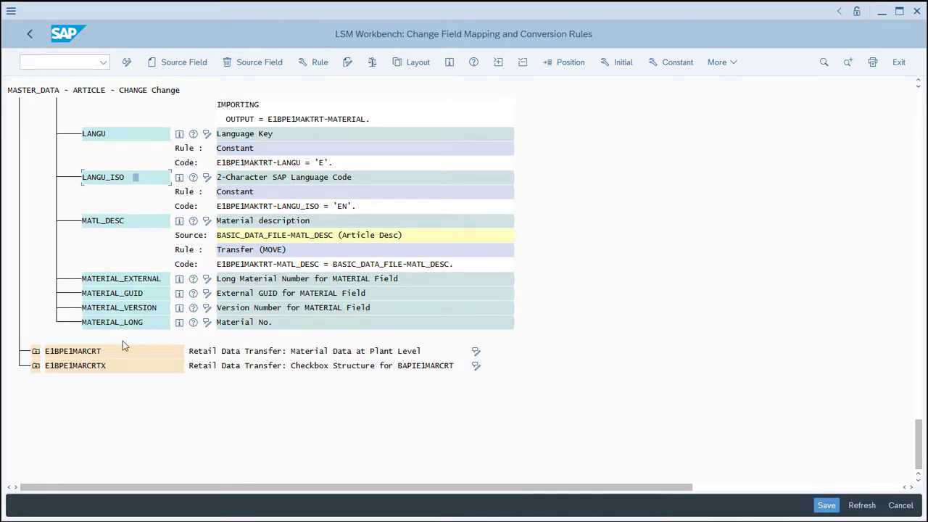
click(36, 350)
click(53, 380)
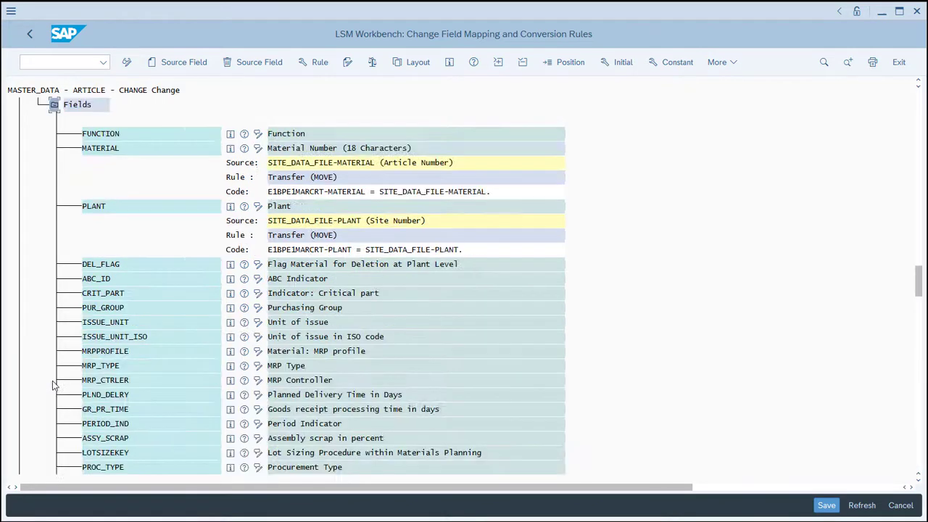
click(142, 132)
click(677, 62)
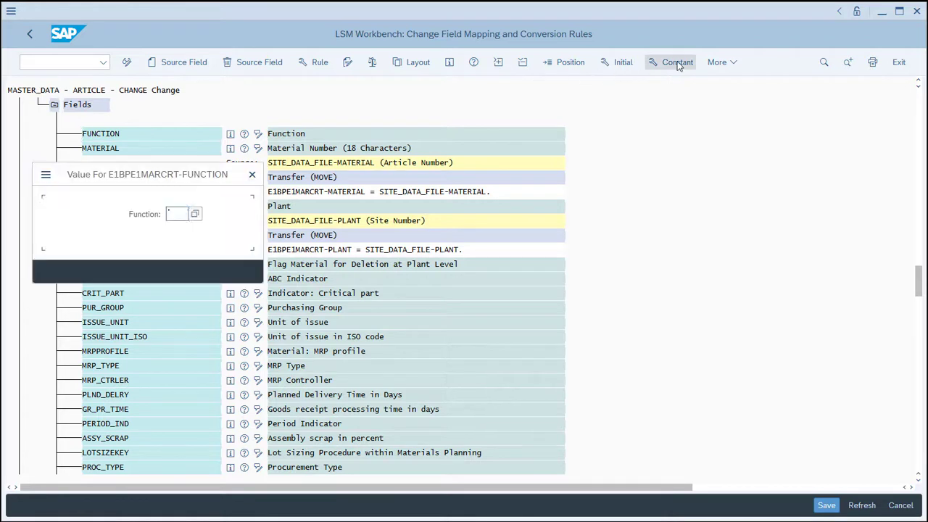
text(005)
key(Return)
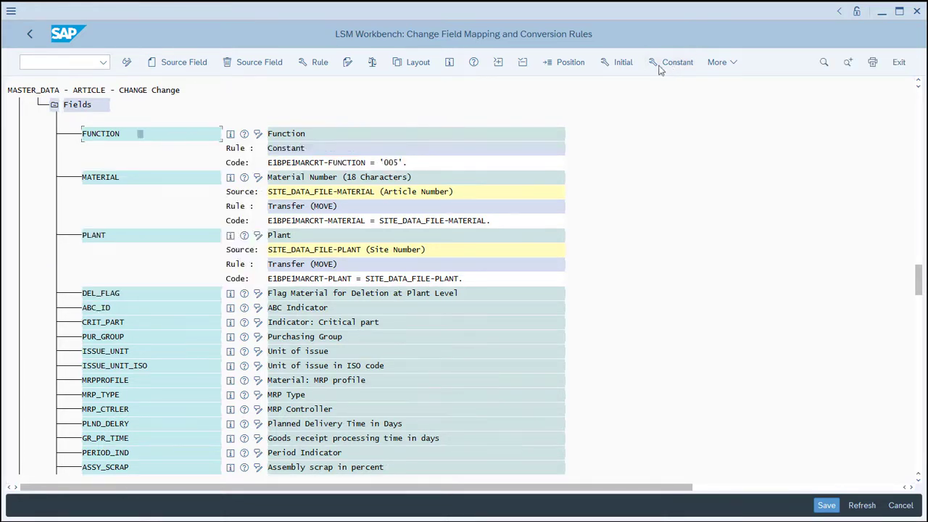
Change the conversion rule of the MATERIAL field in E1BPE1MARCRT to Move With Leading Zeros.
click(159, 179)
click(314, 62)
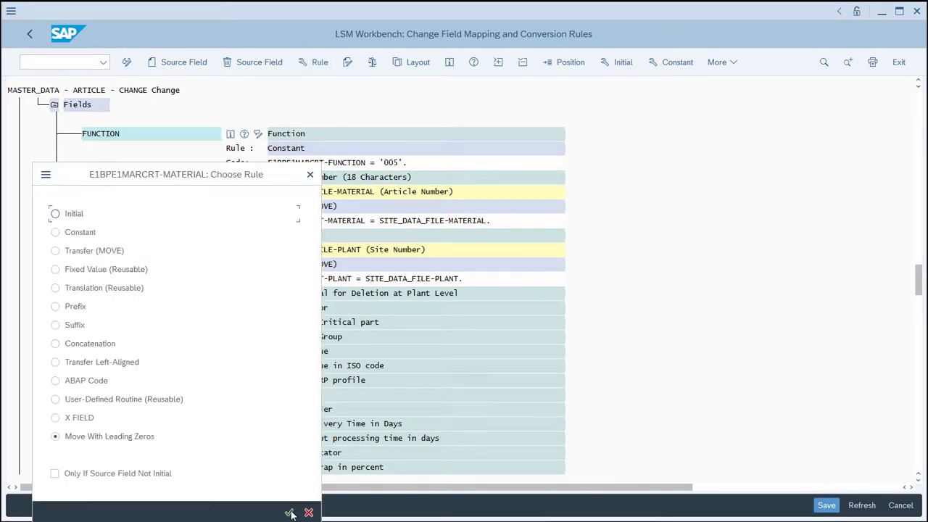
click(289, 512)
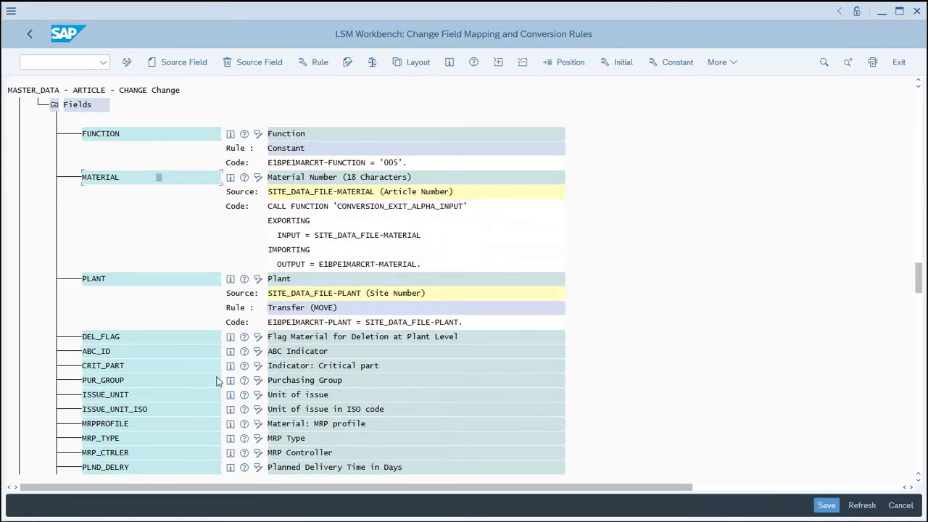
Assign the source field PUR_GROUPX of SITE_DATA_FILE to the PUR_GROUP field of E1BPE1MARCRT.
click(168, 381)
click(174, 64)
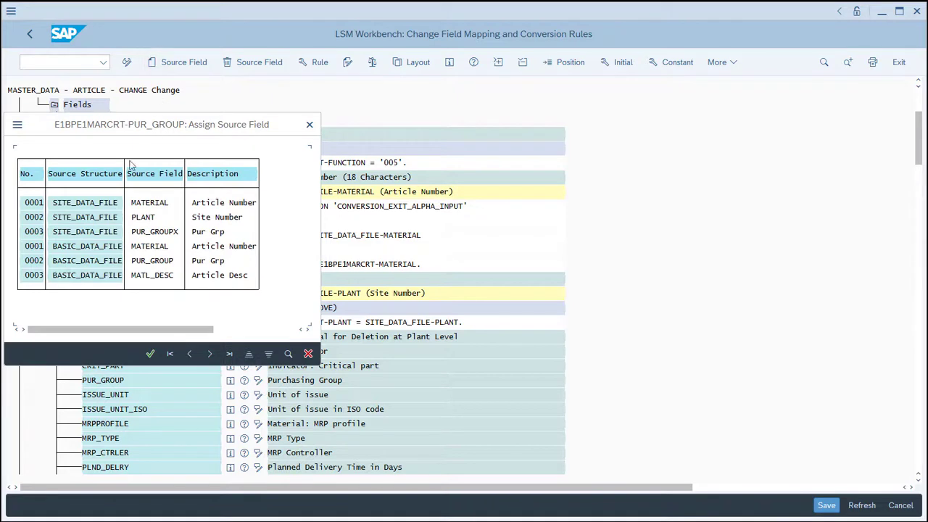
double_click(88, 232)
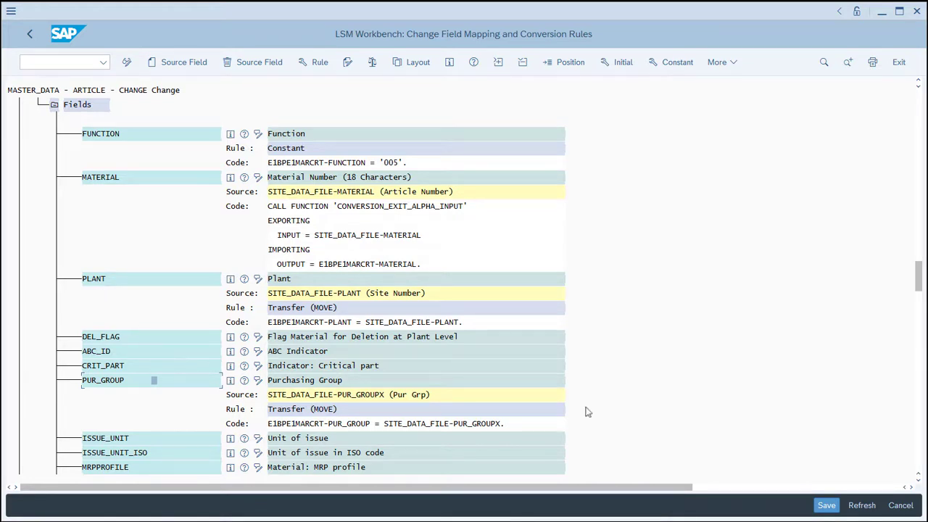
Expand the fields of the plant-level checkbox segment E1BPE1MARCRTX.
scroll(921, 453, down, 5)
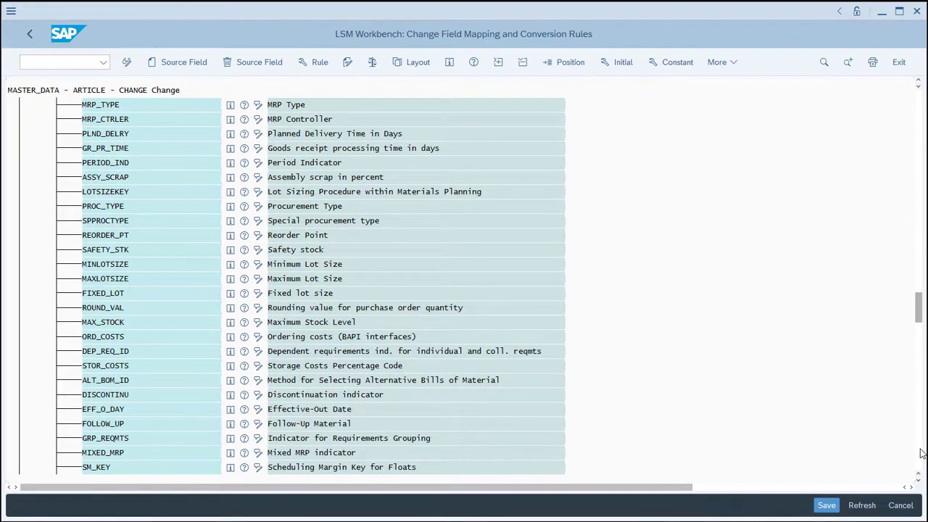
scroll(921, 453, down, 5)
scroll(921, 453, down, 5)
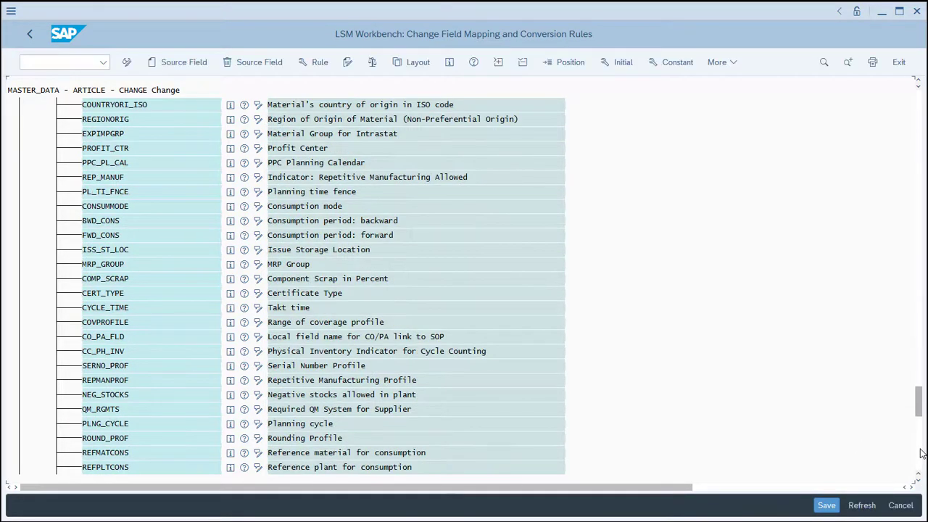
scroll(920, 453, down, 10)
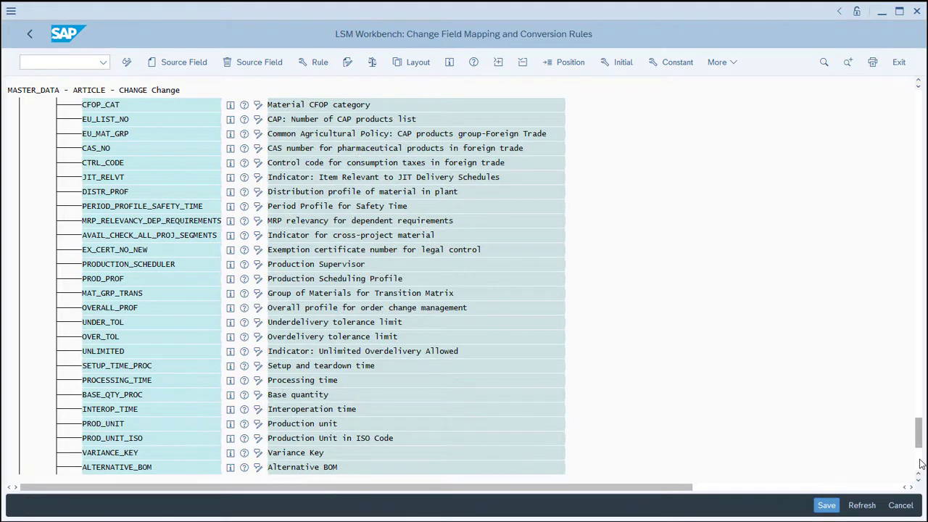
click(920, 464)
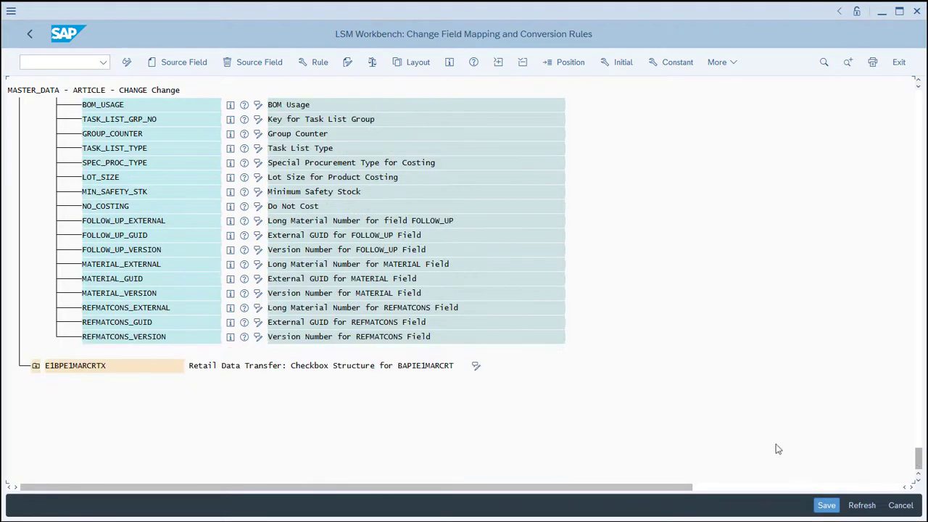
click(35, 366)
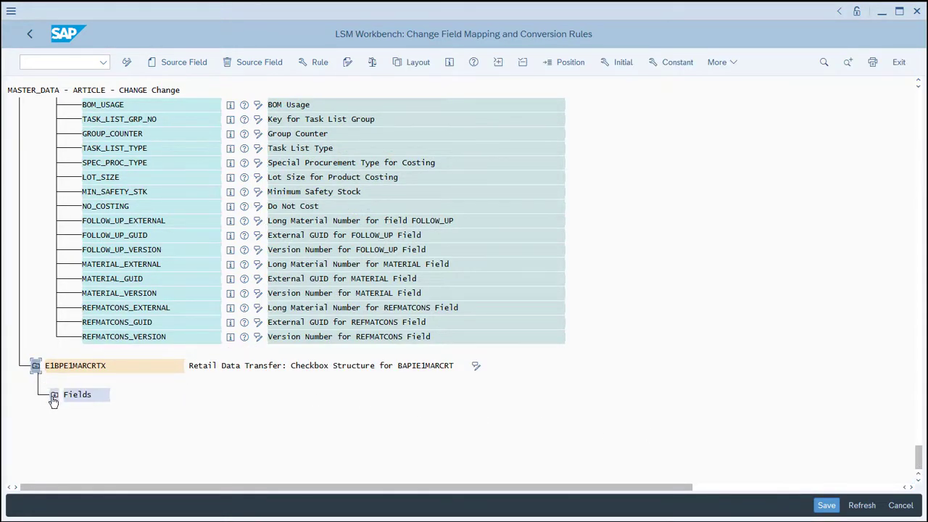
click(52, 392)
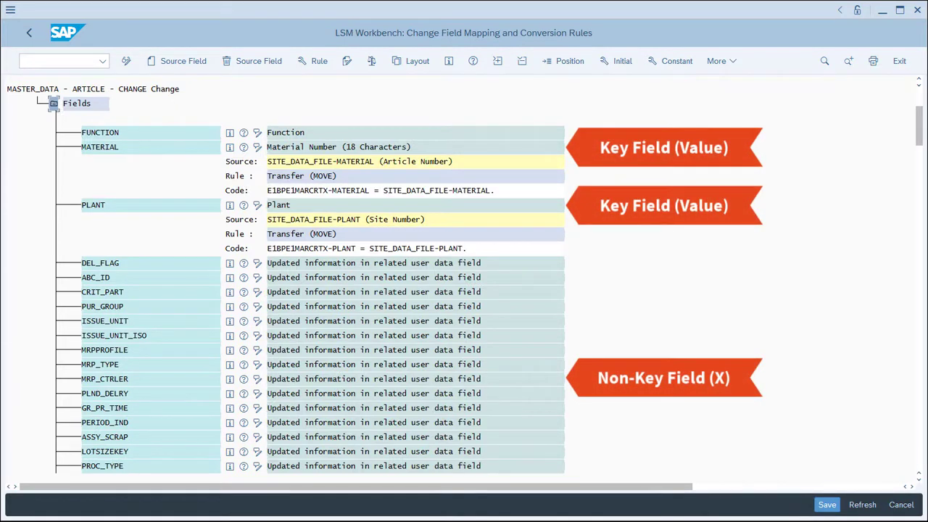
Assign the constant 005 to the FUNCTION field of E1BPE1MARCRTX.
click(186, 135)
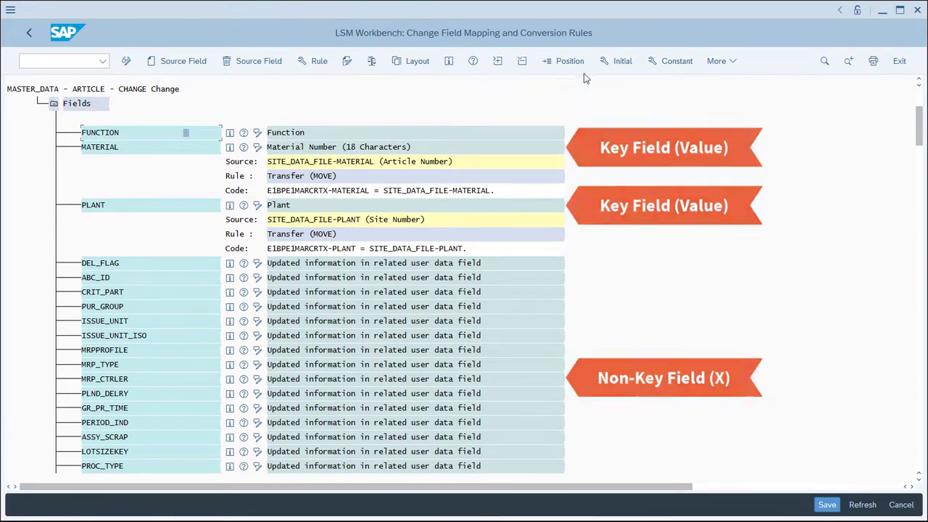
click(669, 61)
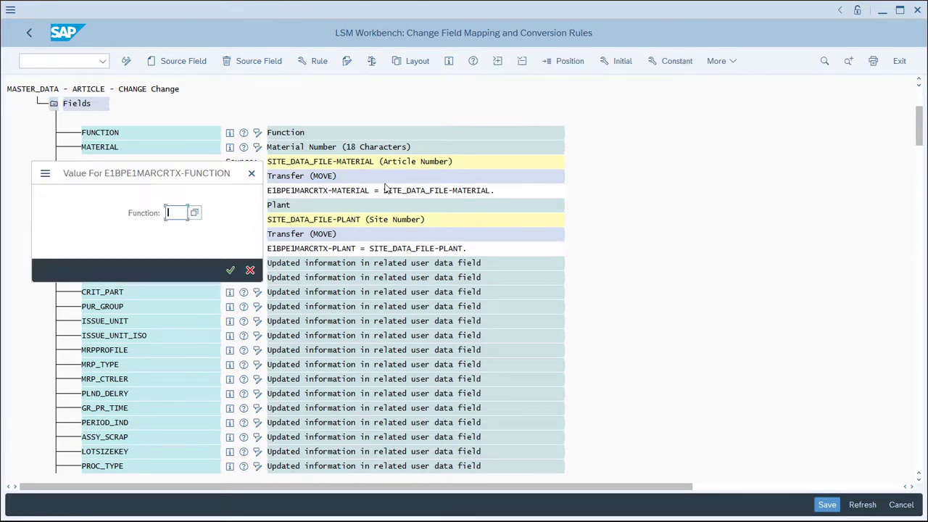
text(005)
key(Return)
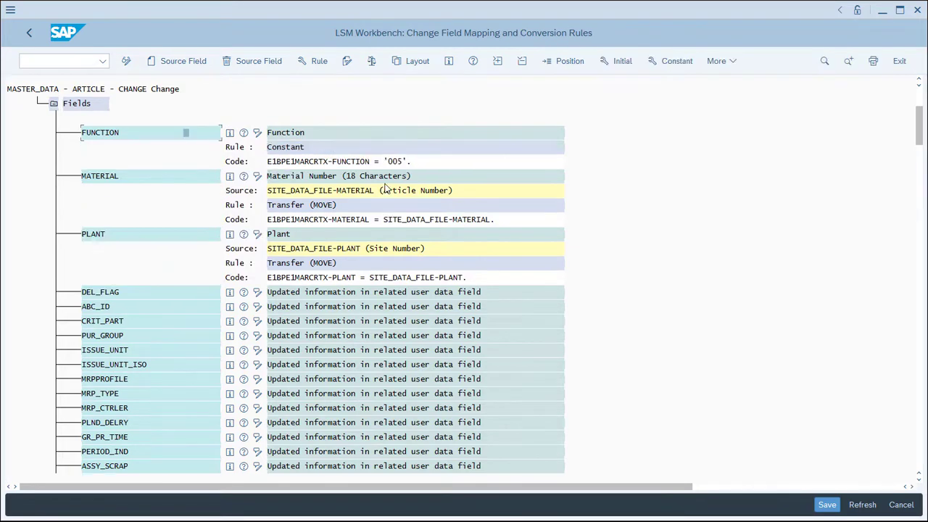
Change the conversion rule of the MATERIAL field in E1BPE1MARCRTX to Move With Leading Zeros.
click(163, 179)
click(308, 66)
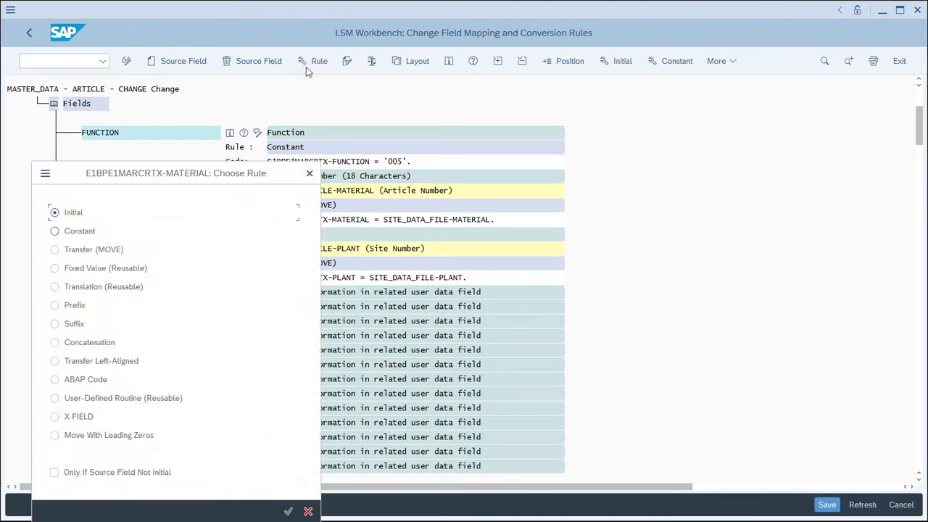
click(92, 440)
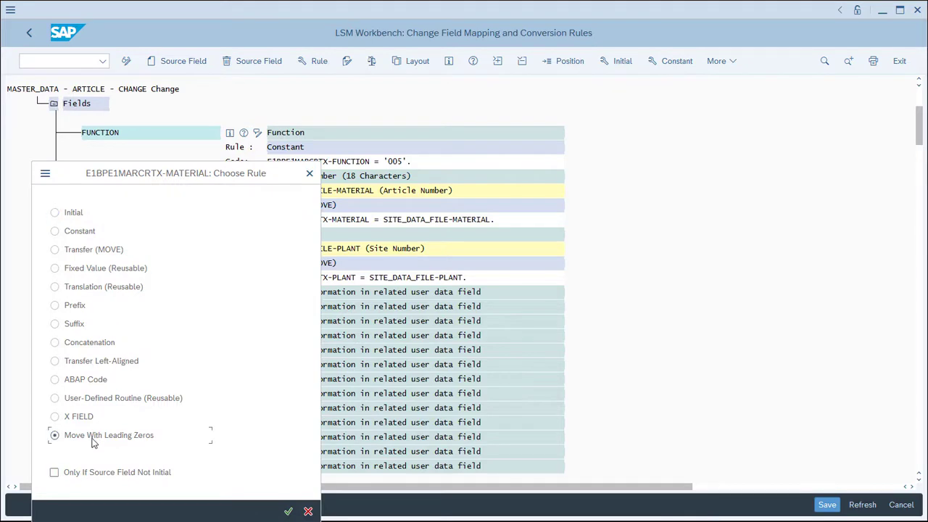
click(289, 512)
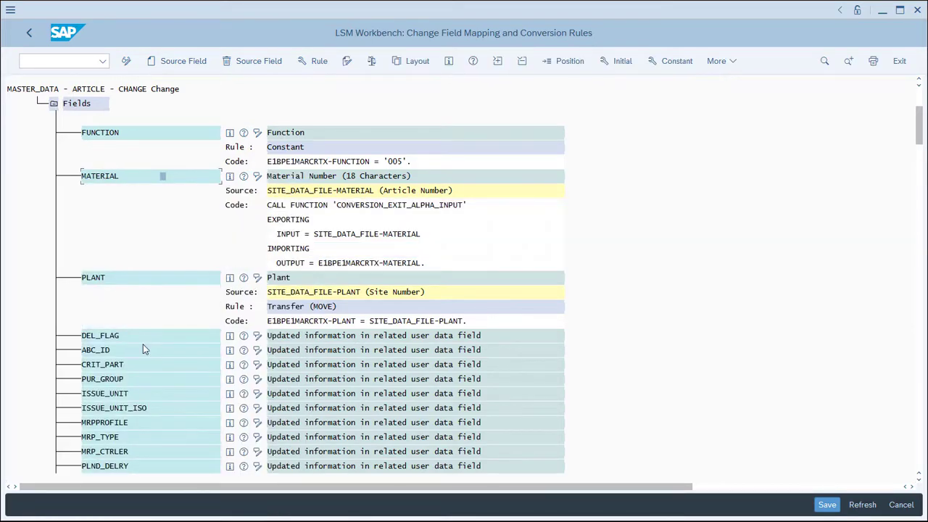
Apply the X FIELD conversion rule to the PUR_GROUP field of E1BPE1MARCRTX.
click(131, 379)
click(313, 61)
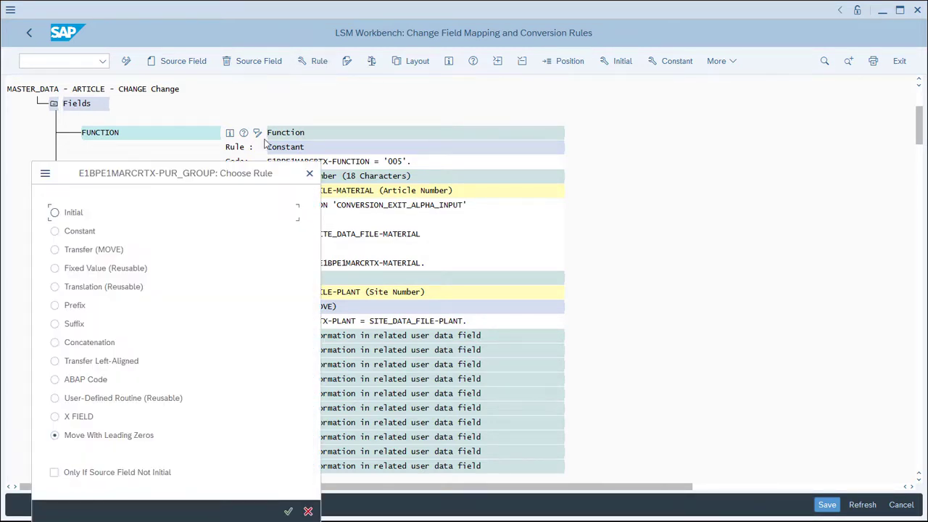
click(76, 418)
click(288, 511)
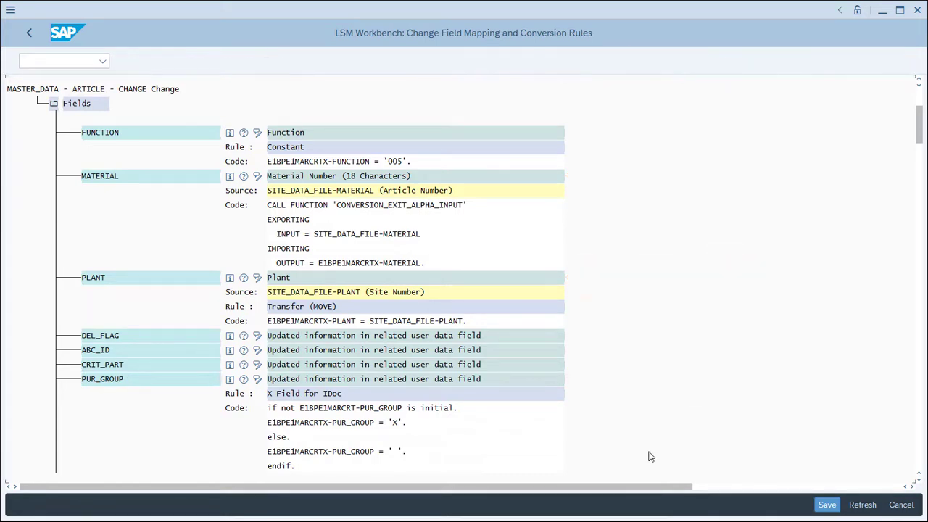
Save the field mapping and conversion rules and return to the list of process steps.
scroll(650, 456, down, 1)
scroll(650, 456, down, 1)
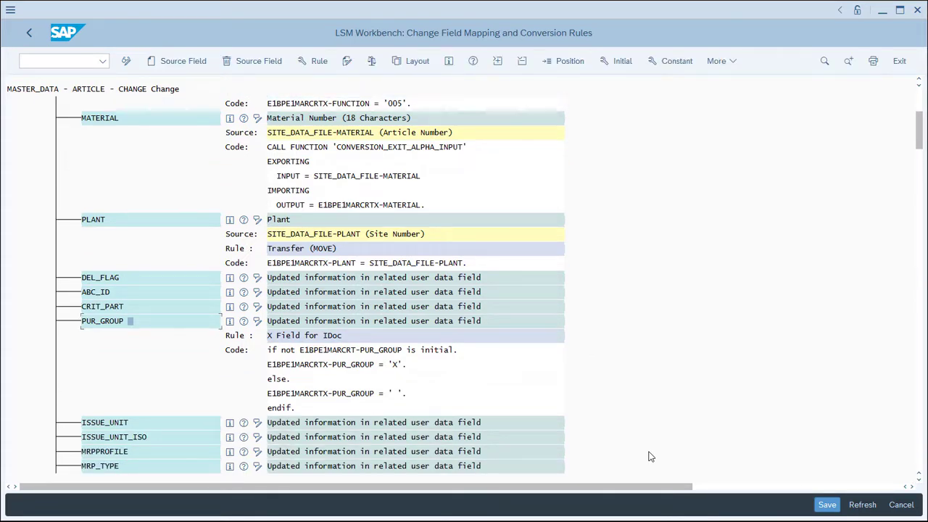
click(825, 505)
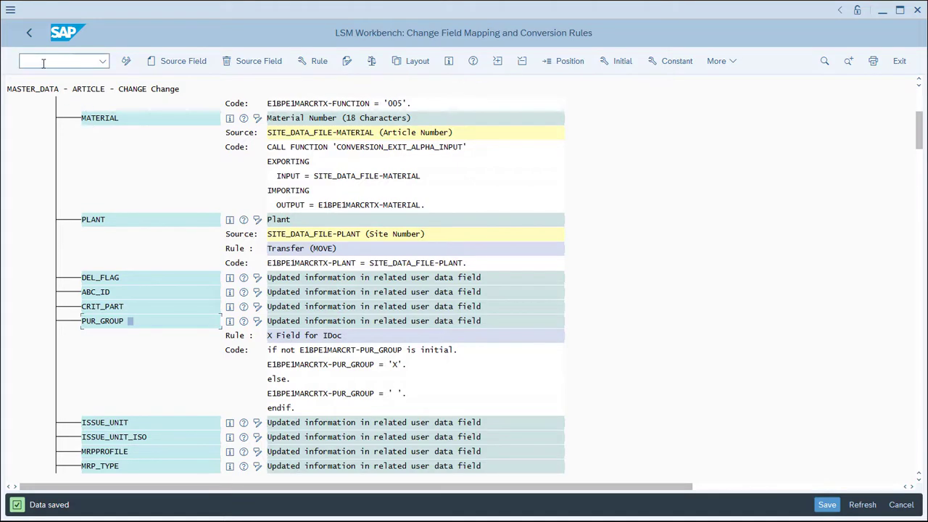
click(29, 32)
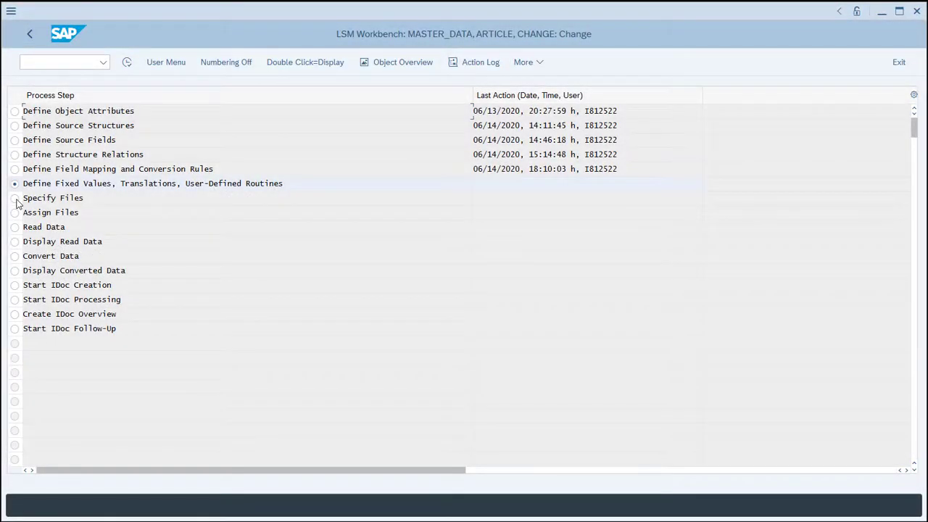
Open the Specify Files process step and switch it to change mode.
click(15, 199)
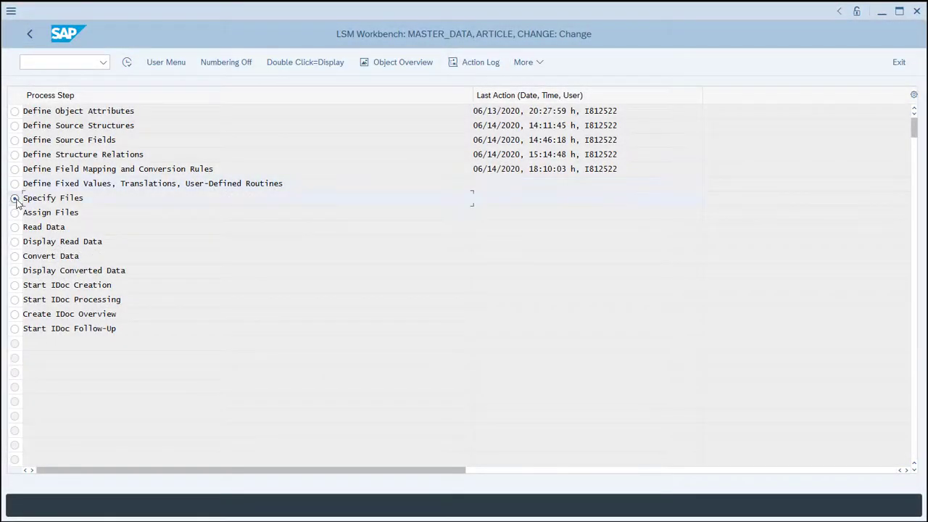
click(127, 63)
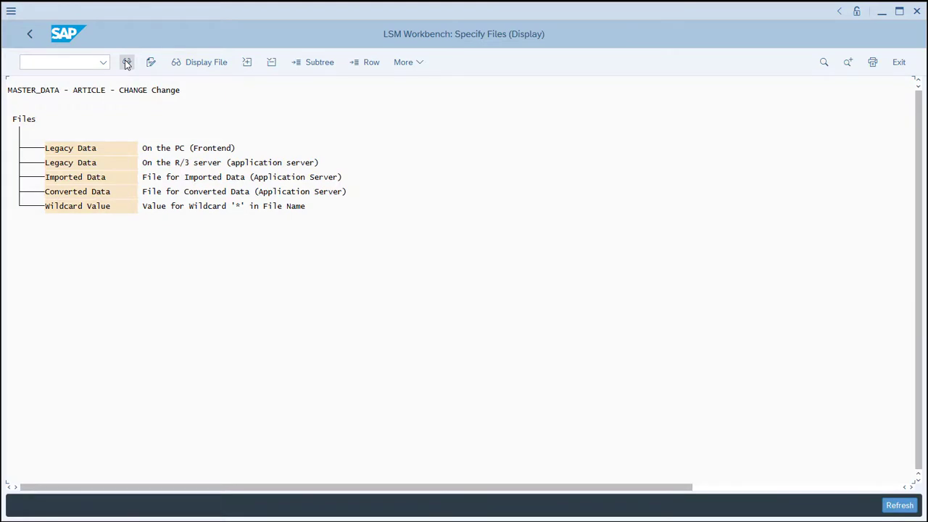
click(127, 63)
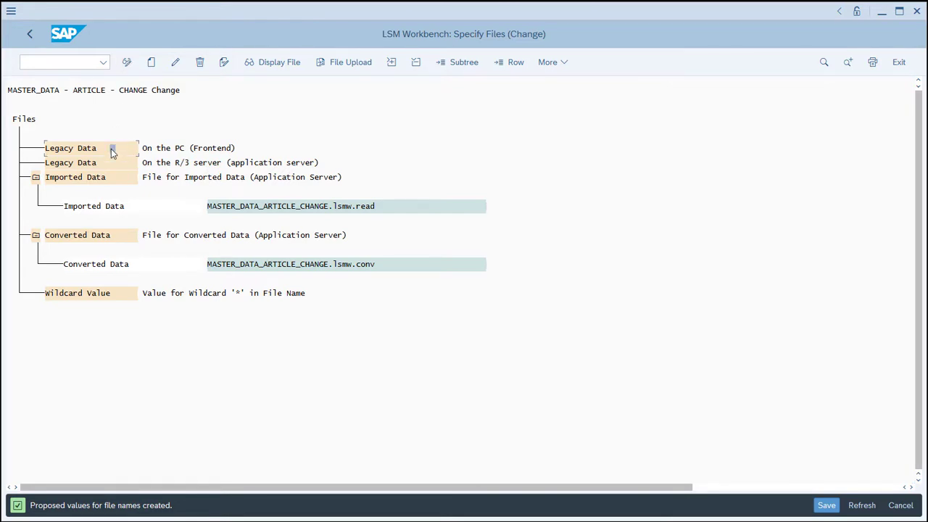
Add a frontend legacy data file with the path W:\DATA\ARTICLE_BASIC_DATA.TXT and the name ARTICLE_BASIC_DATA.
click(153, 64)
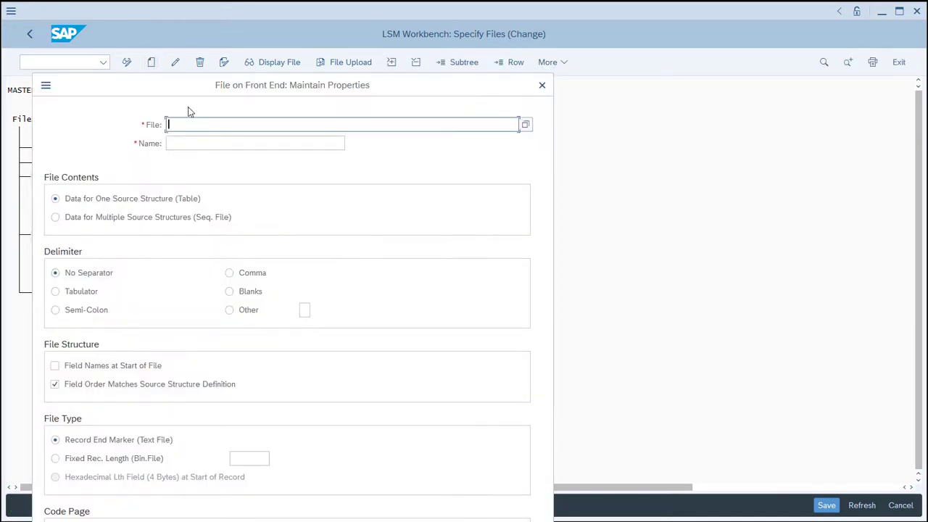
text(W:\DATA\ARTICLE_BASIC_DATA.TXT)
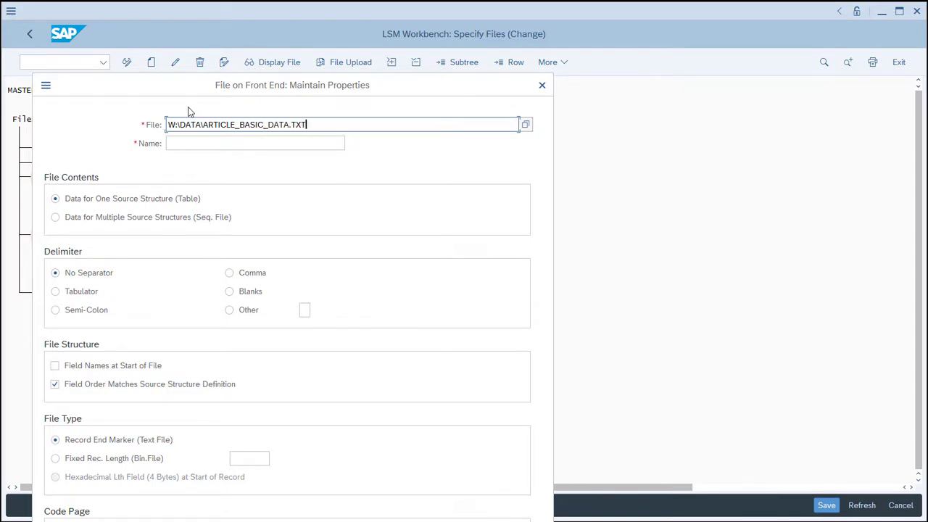
key(Tab)
text(ART)
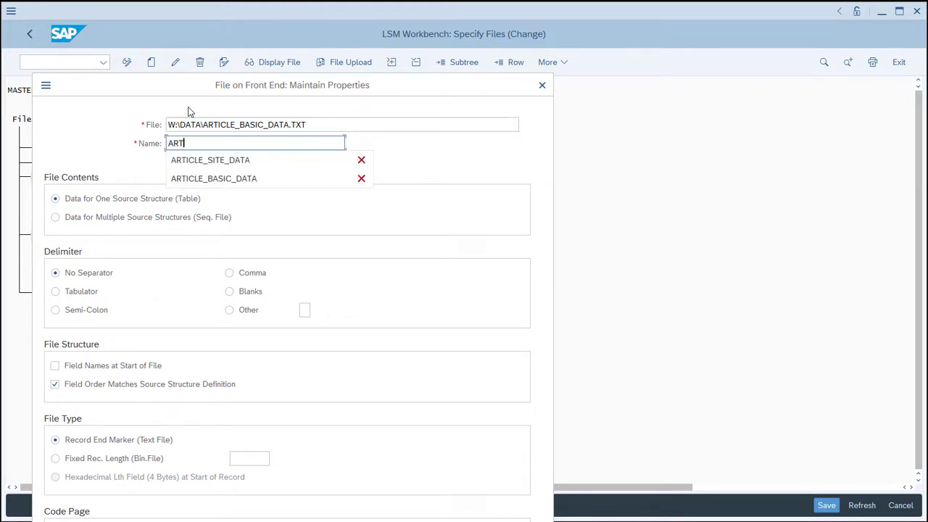
text(ICLE_B)
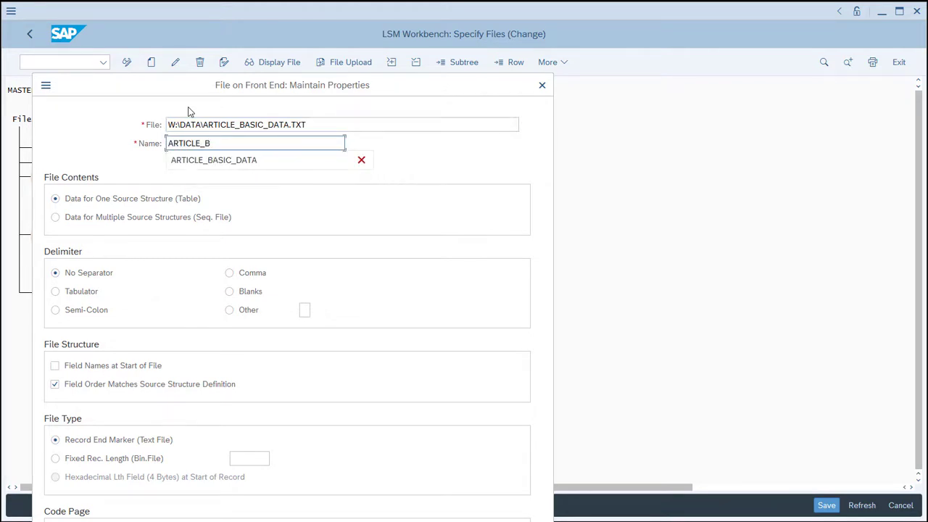
text(ASIC_DATA)
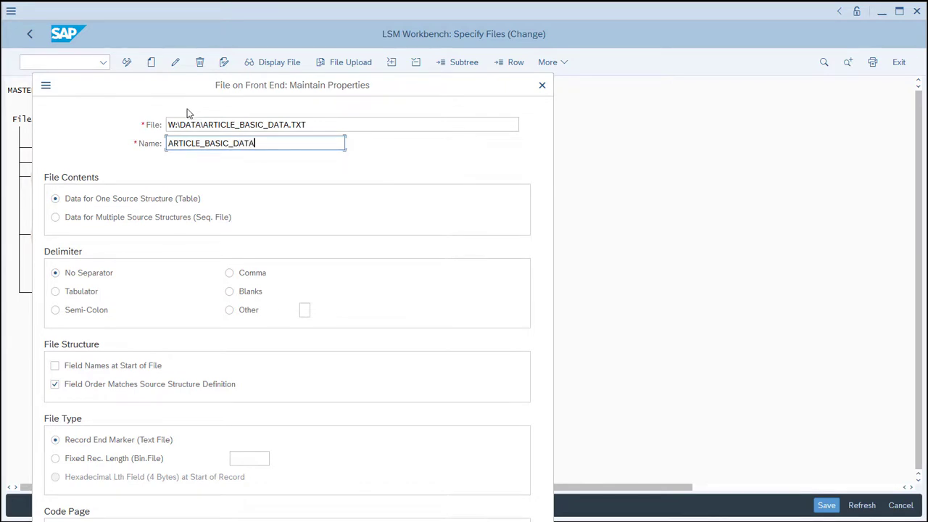
Set the basic data file's delimiter to Tabulator, enable Field Names at Start of File and confirm the file properties.
click(56, 291)
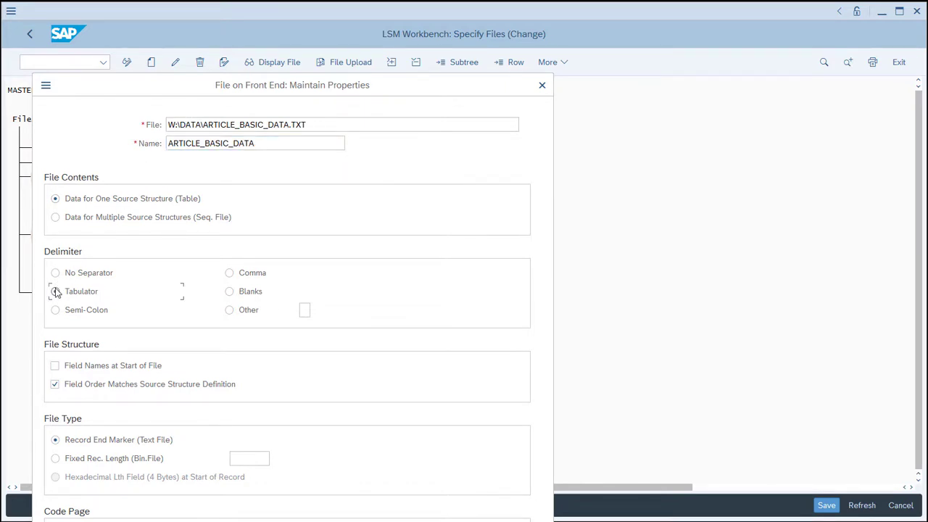
click(55, 366)
drag(389, 85, 466, 18)
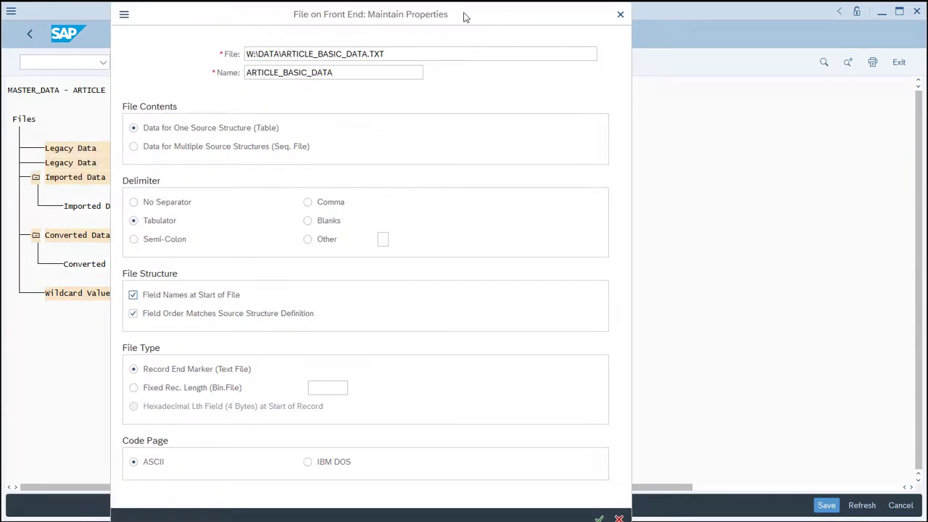
click(598, 518)
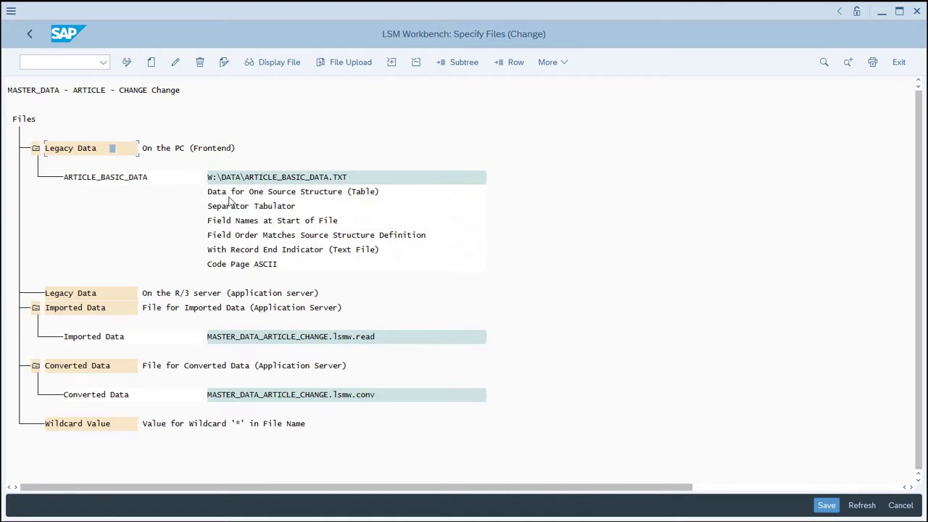
Add a second frontend legacy data file with the path W:\DATA\ARTICLE_SITE_DATA.TXT.
click(151, 63)
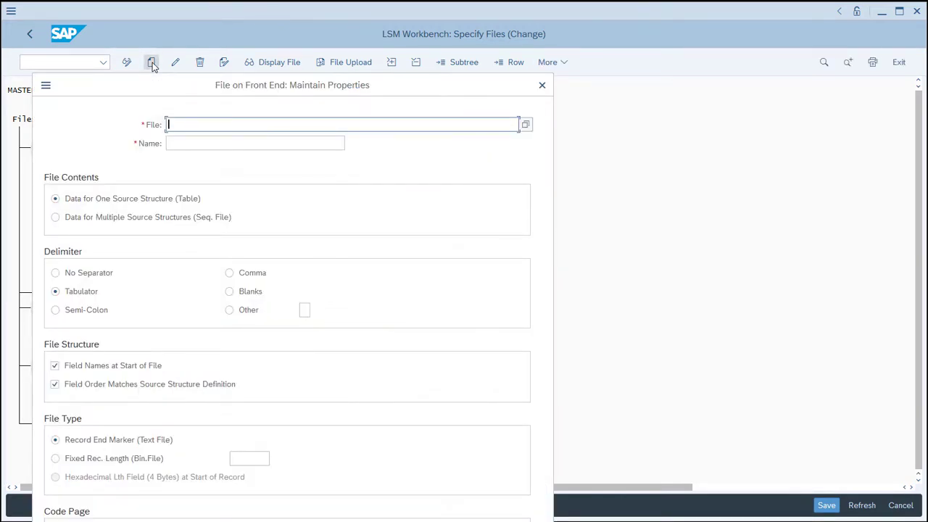
text(W:\DATA\ARTICLE_SITE_DATA)
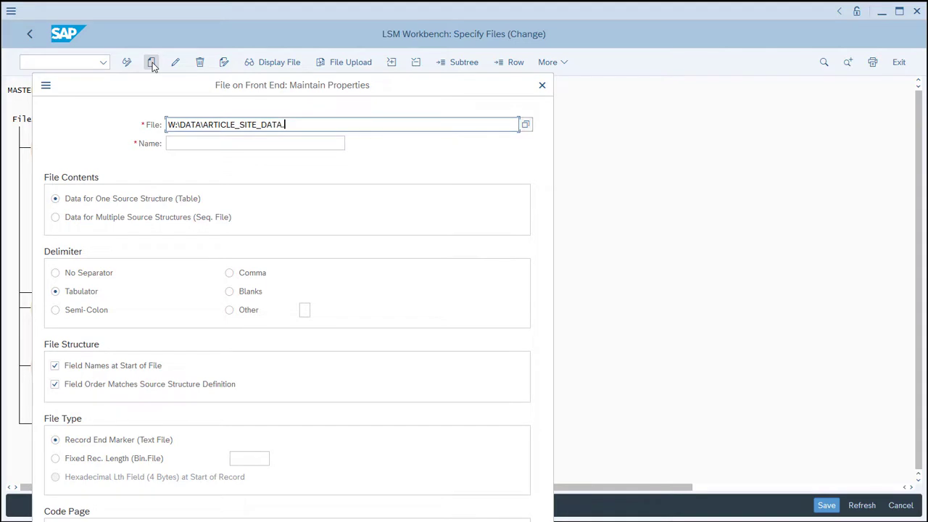
text(.TXT)
Name the second file ARTICLE_SITE_DATA, confirm its properties and save the file specifications.
key(Tab)
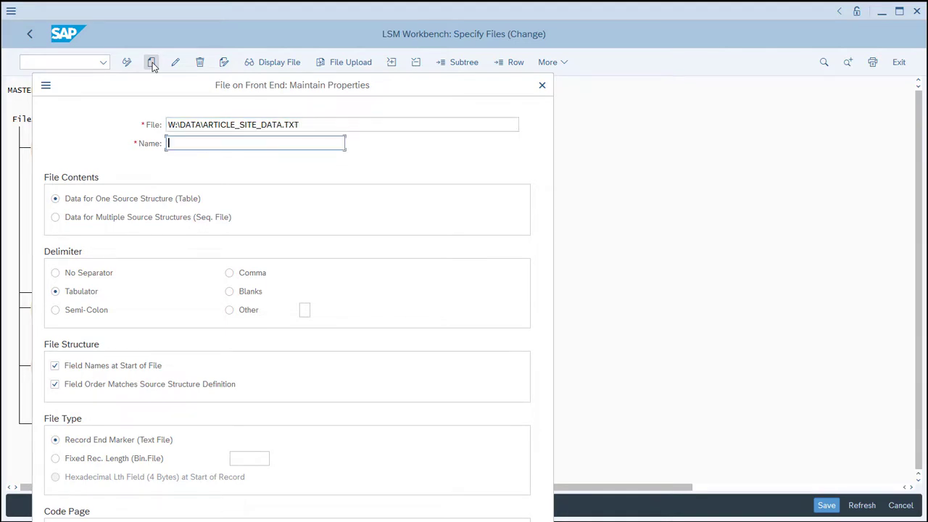
text(ARTI)
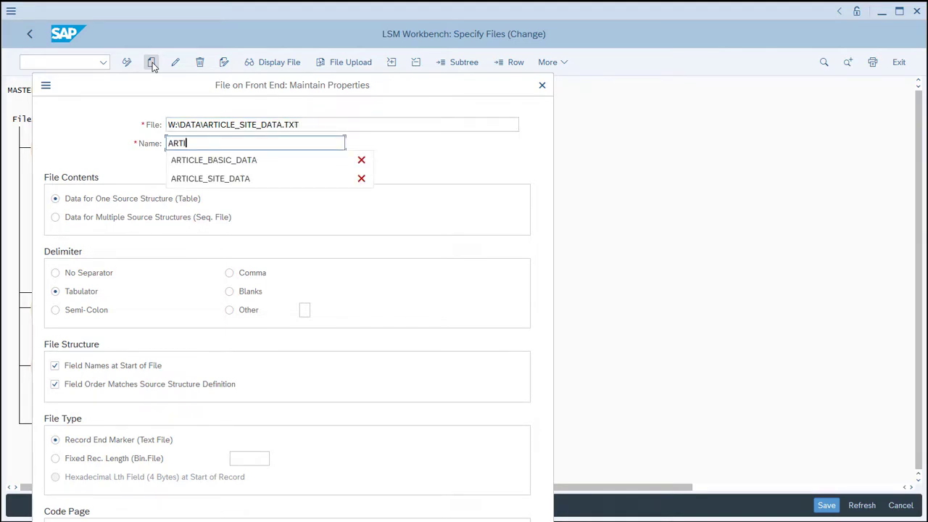
text(CLE_SITE)
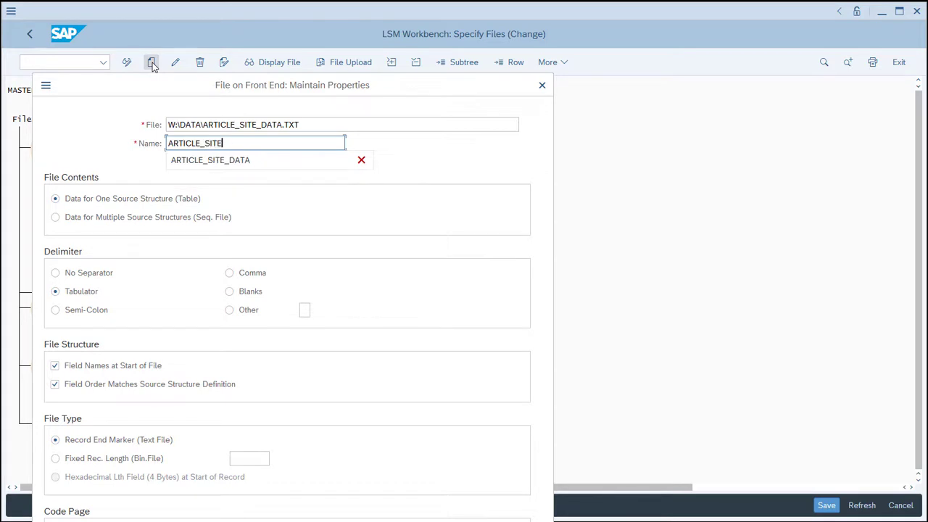
text(_DATA)
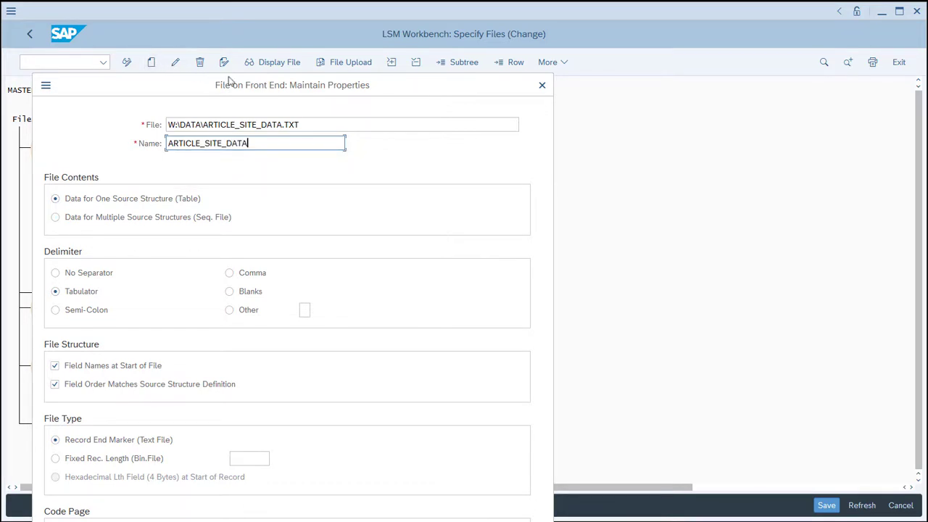
drag(250, 84, 403, 12)
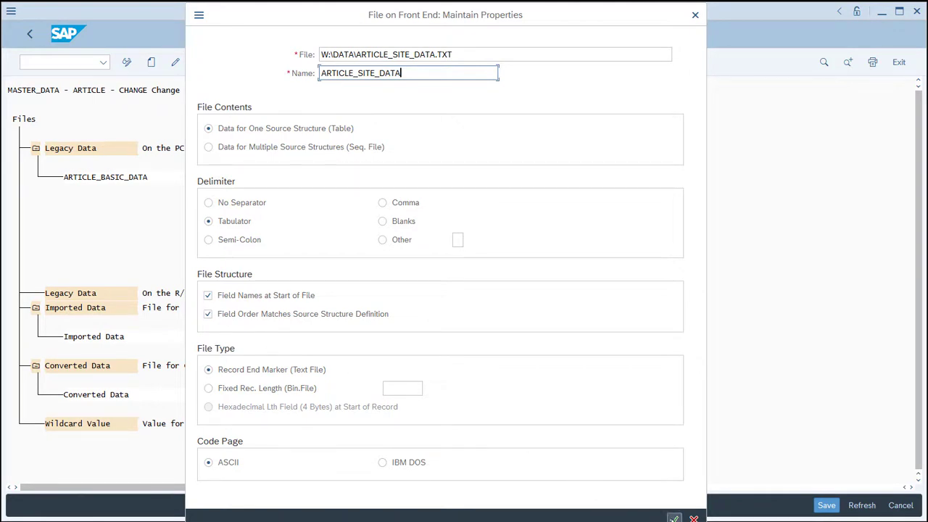
click(673, 518)
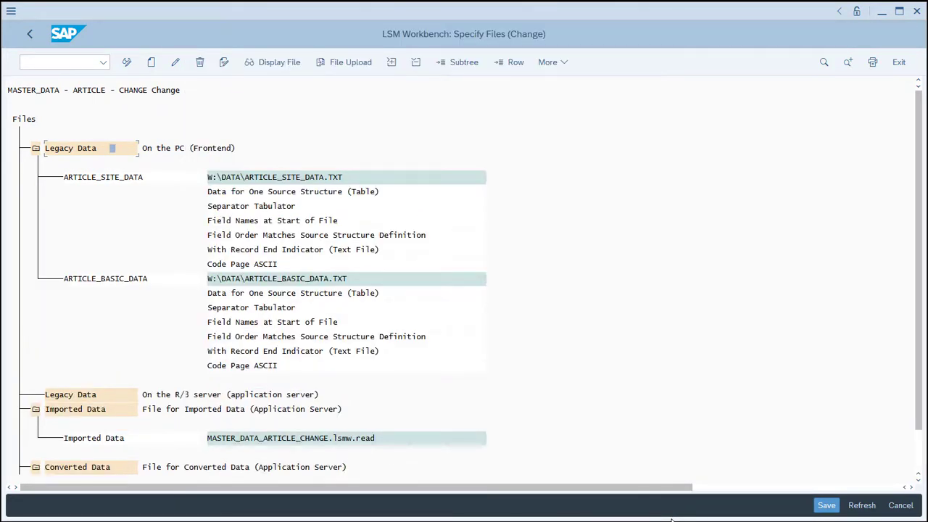
click(827, 505)
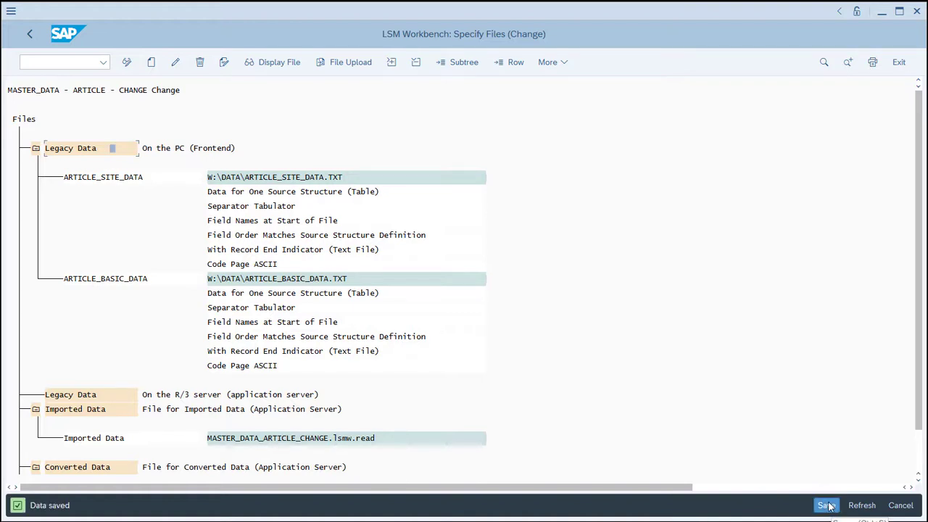
Open Assign Files in change mode and assign the ARTICLE_BASIC_DATA file to the BASIC_DATA_FILE source structure.
click(30, 34)
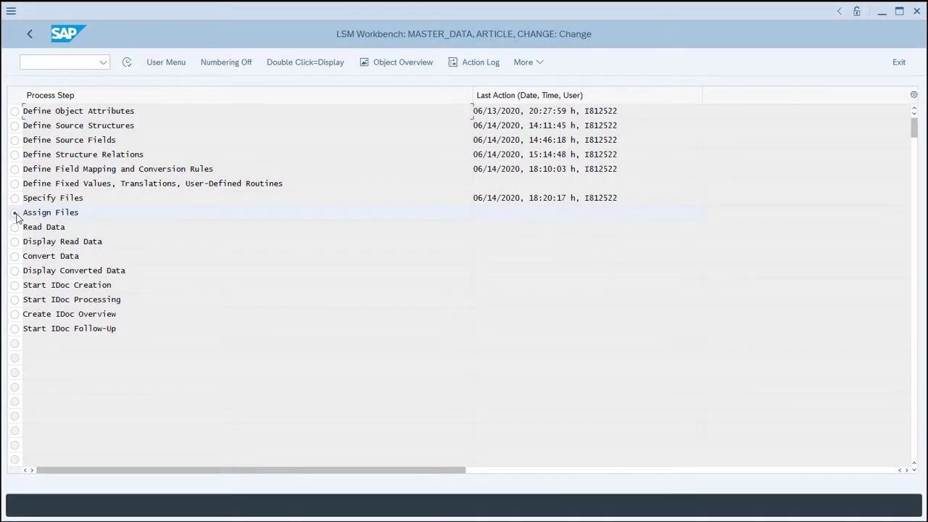
click(127, 63)
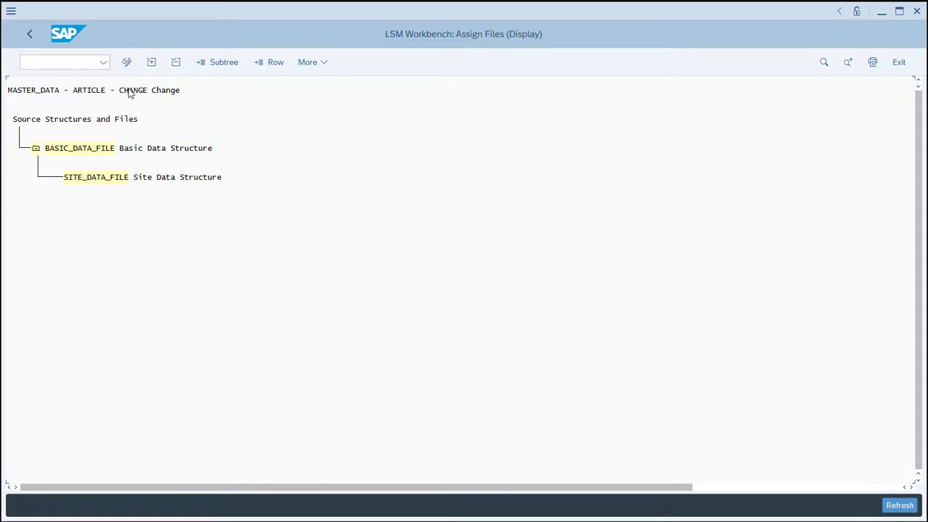
click(127, 62)
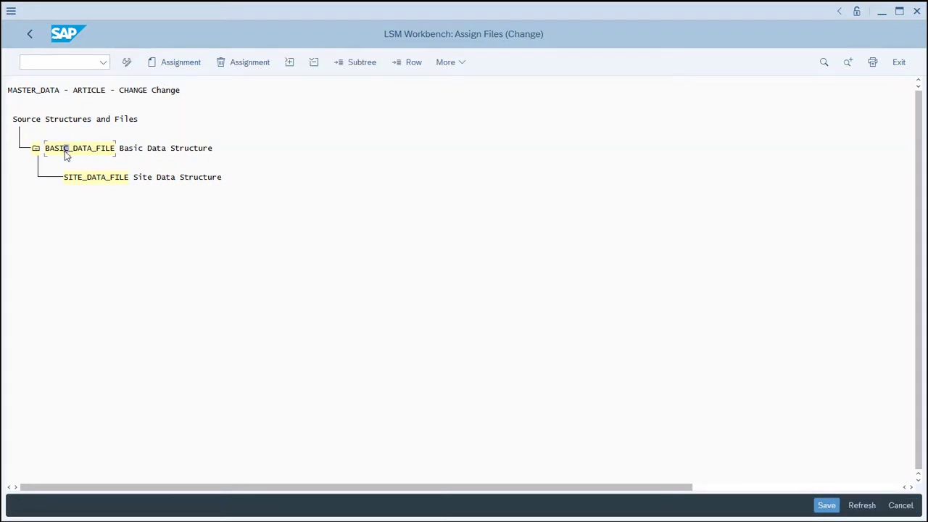
click(179, 64)
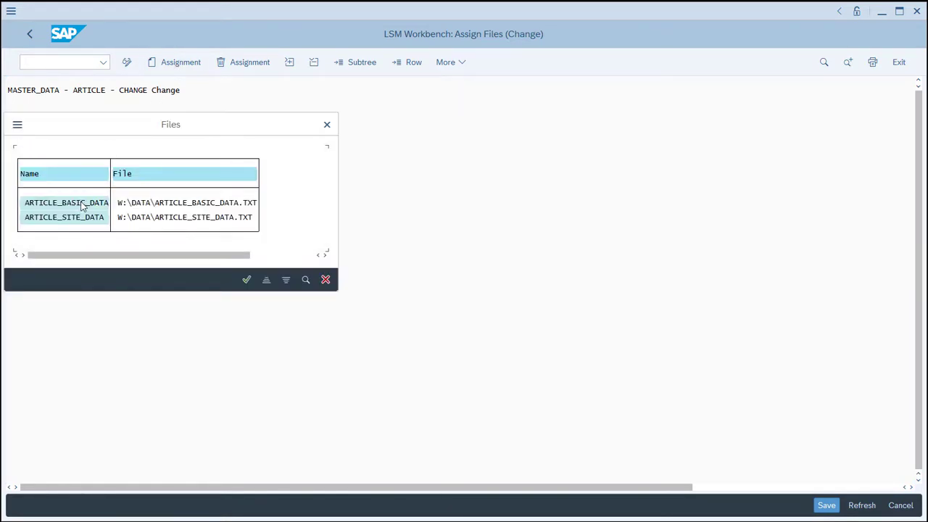
click(81, 207)
click(245, 280)
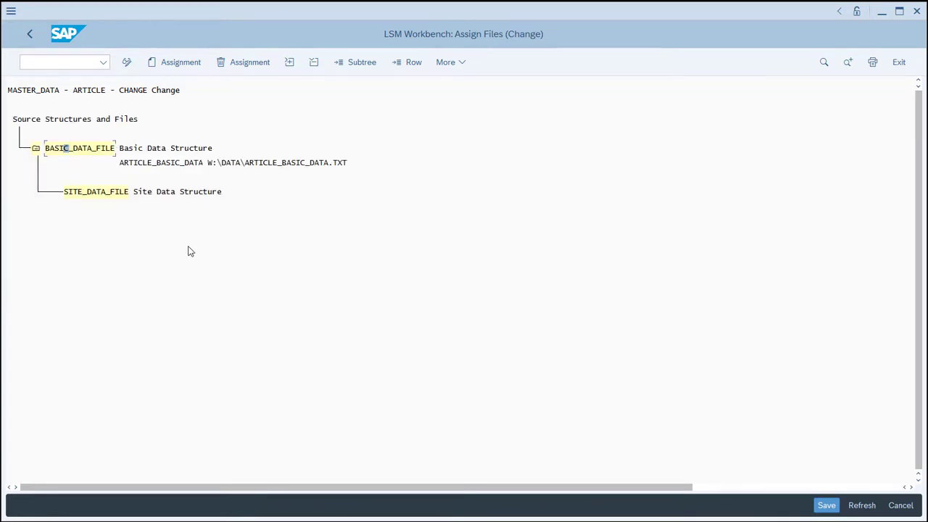
Assign the ARTICLE_SITE_DATA file to the SITE_DATA_FILE source structure, save the assignments and return to the process steps.
click(102, 196)
click(171, 63)
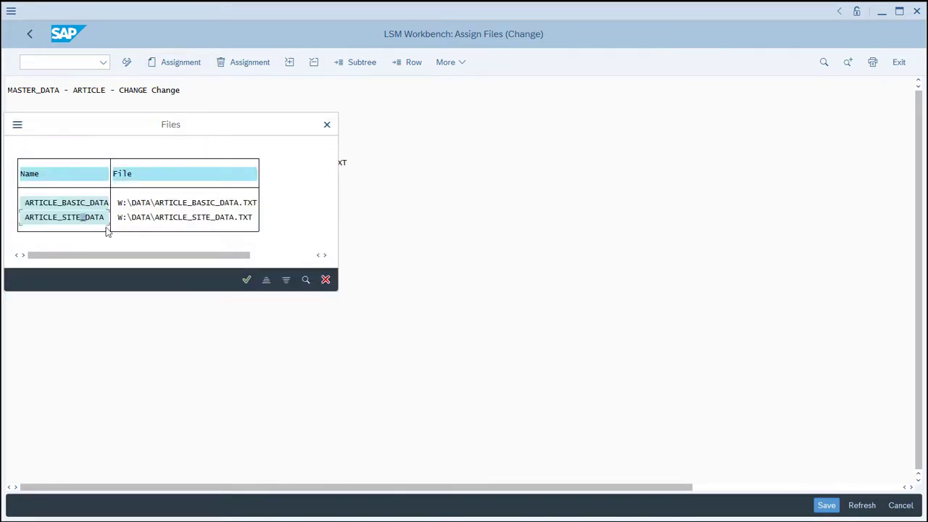
click(246, 279)
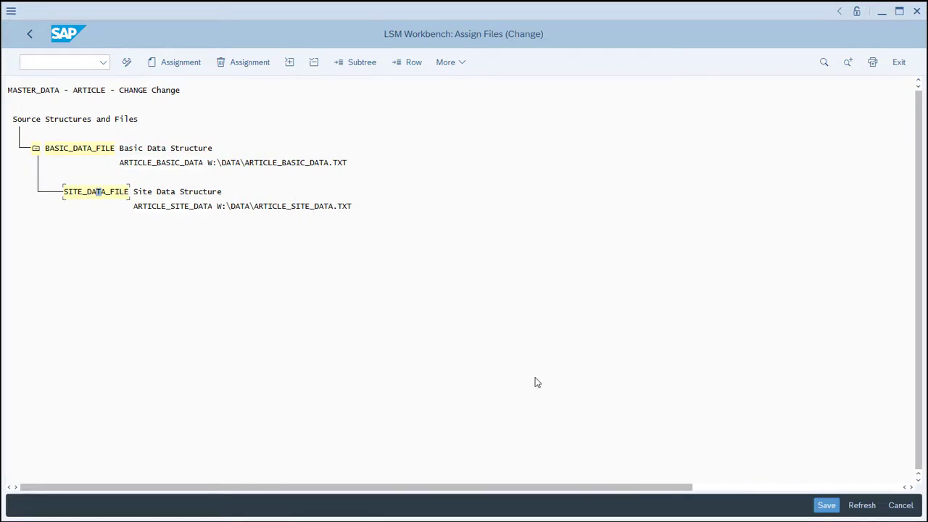
click(826, 507)
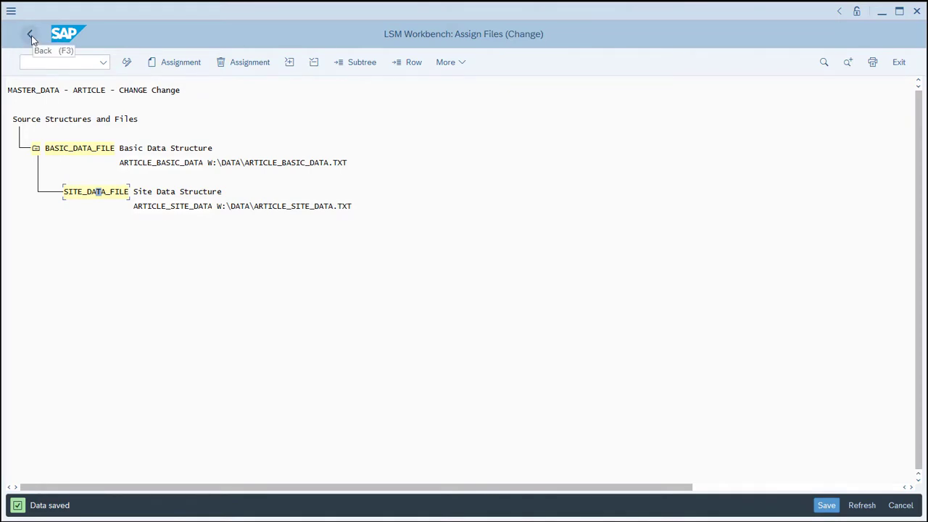
click(30, 36)
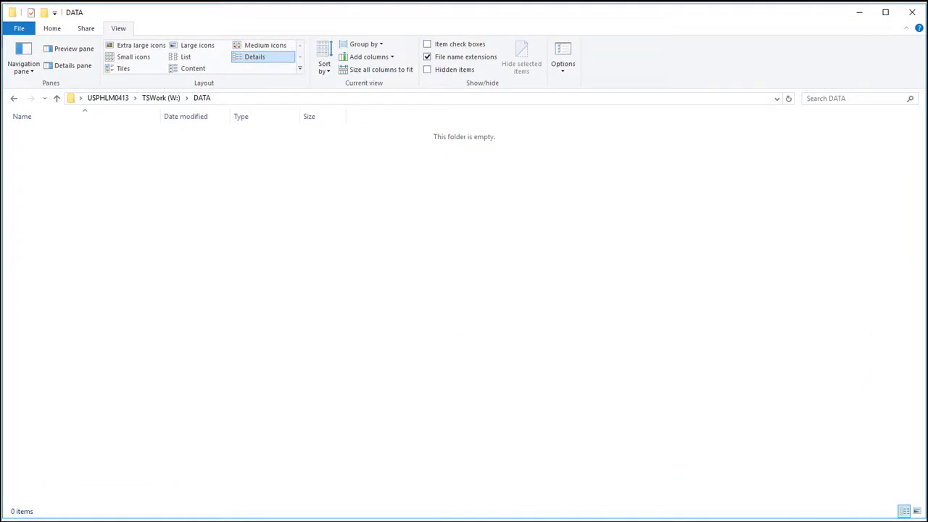
Create a new Excel worksheet named ARTICLE_BASIC_DATA.xlsx in the W:\DATA folder.
right_click(84, 140)
mouse_move(115, 258)
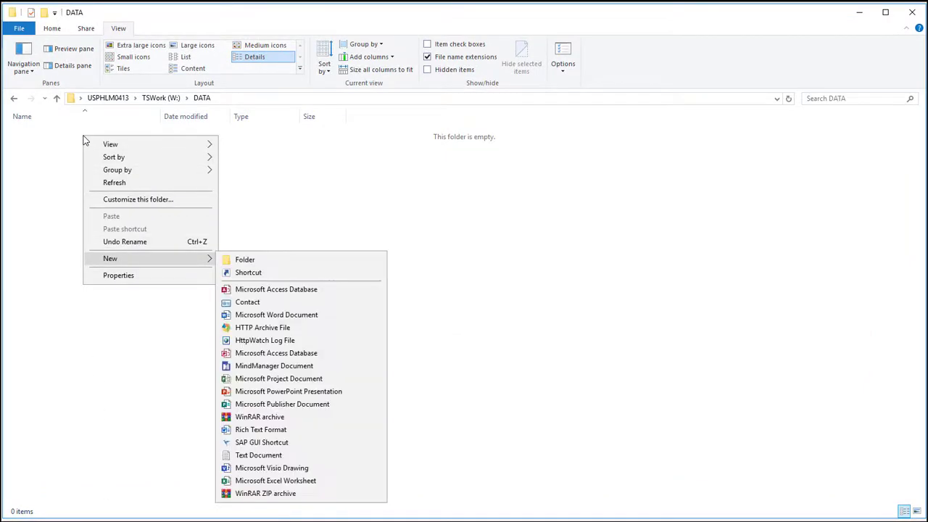
click(267, 480)
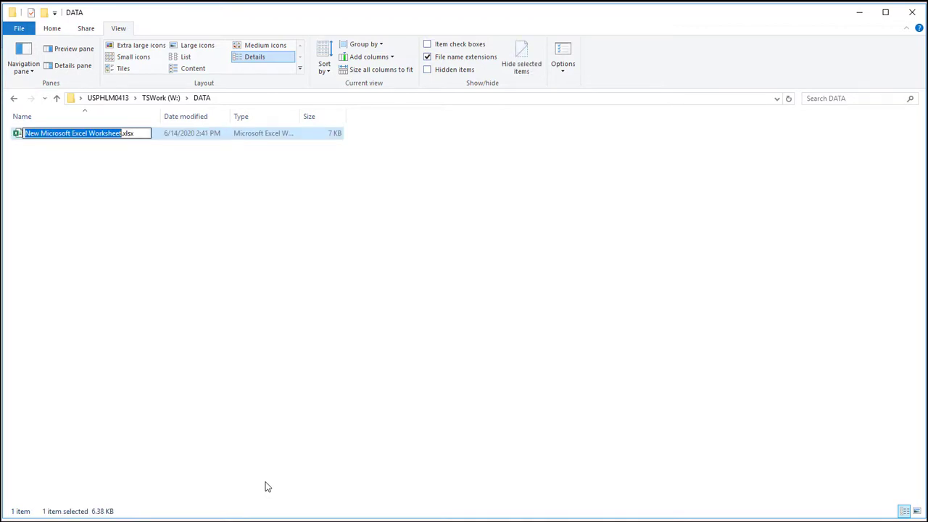
text(ART)
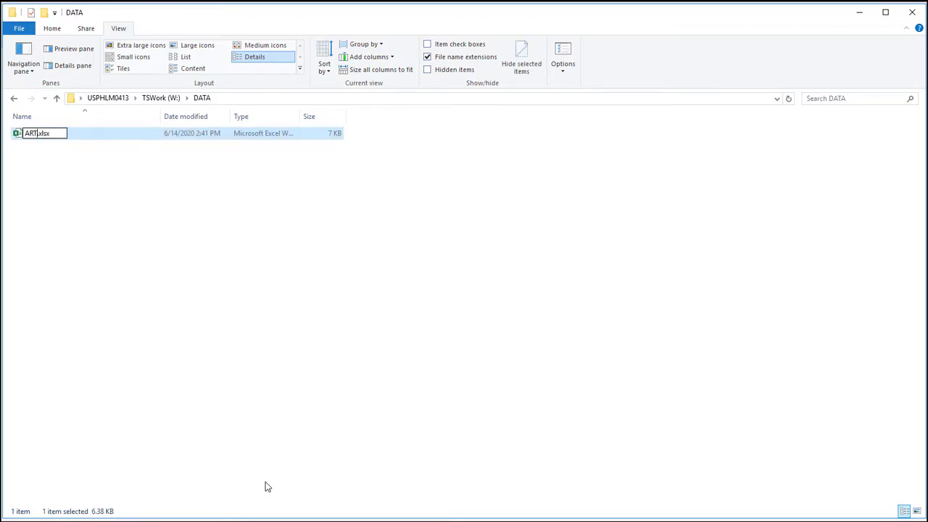
text(ICLE_BASIC)
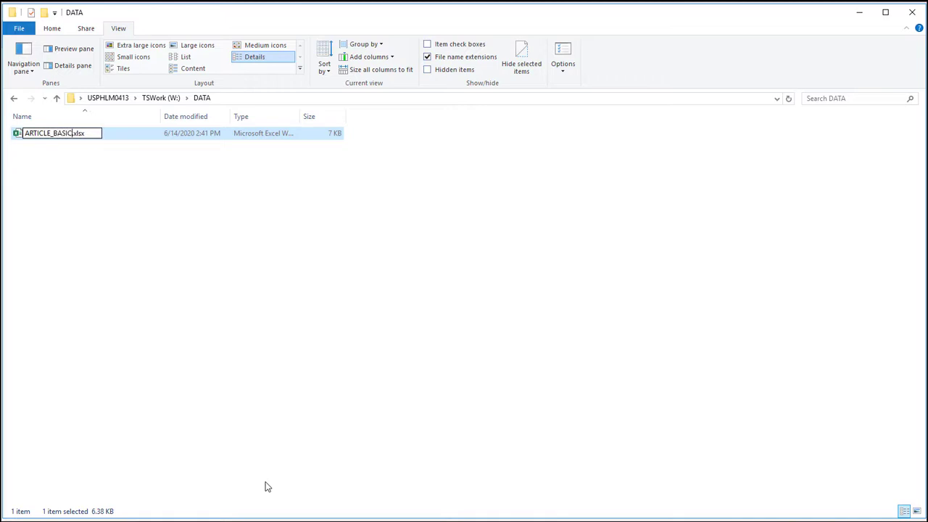
text(_DATA)
key(Return)
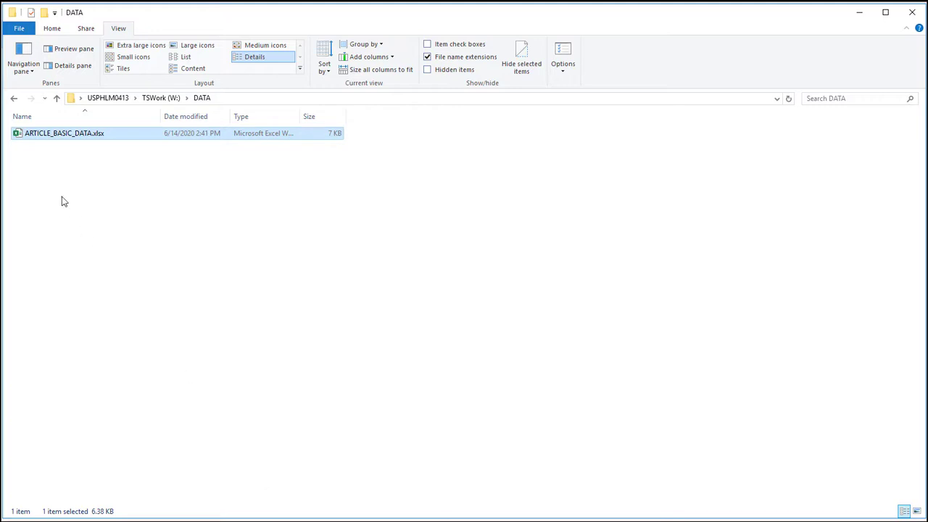
Open ARTICLE_BASIC_DATA.xlsx in Excel, widen columns A to C and format all cells of the sheet as Text.
double_click(18, 136)
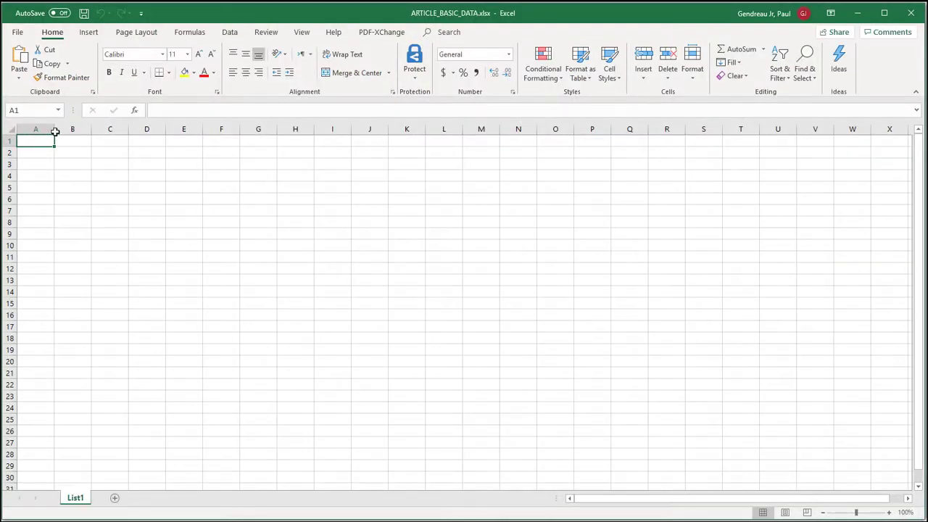
drag(54, 131, 366, 135)
click(9, 129)
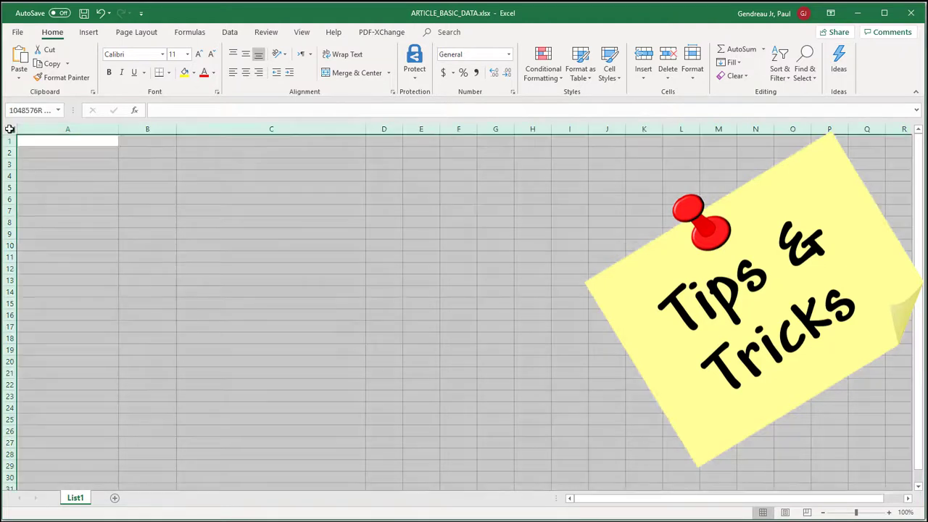
right_click(10, 129)
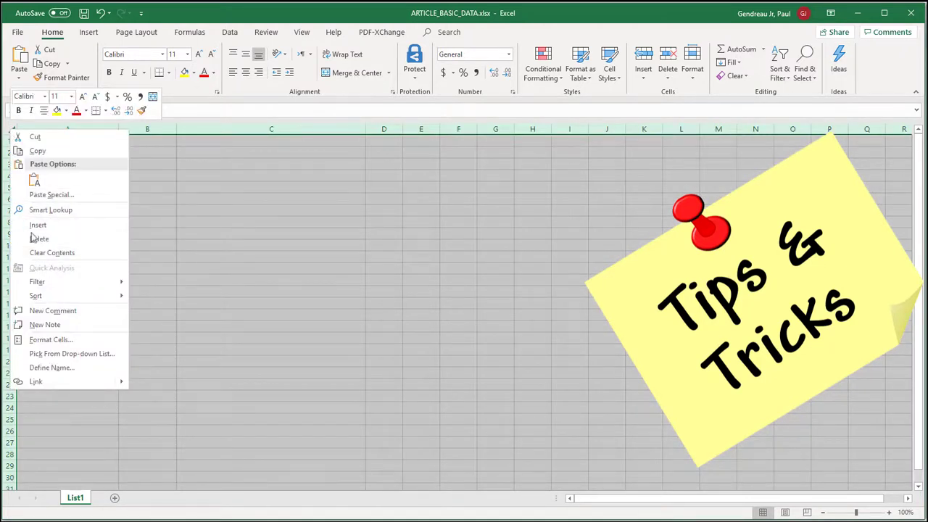
click(81, 340)
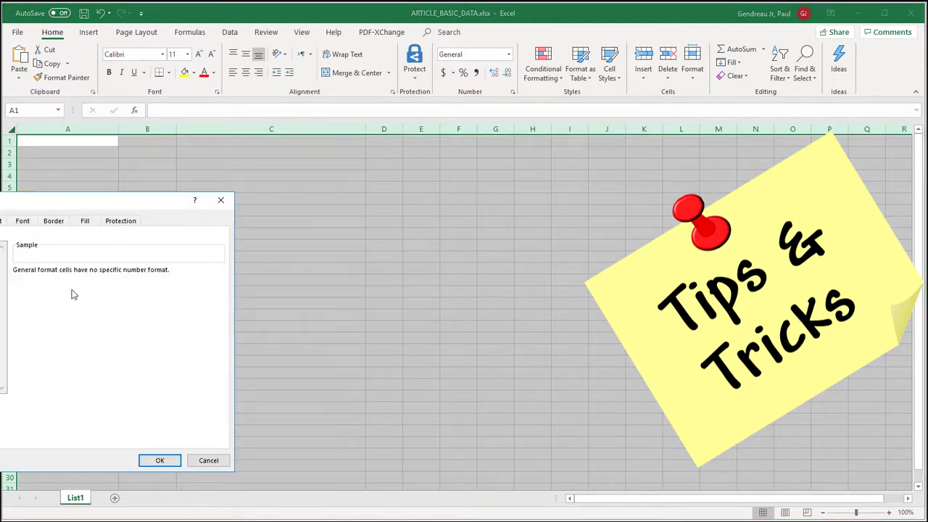
drag(78, 204, 369, 162)
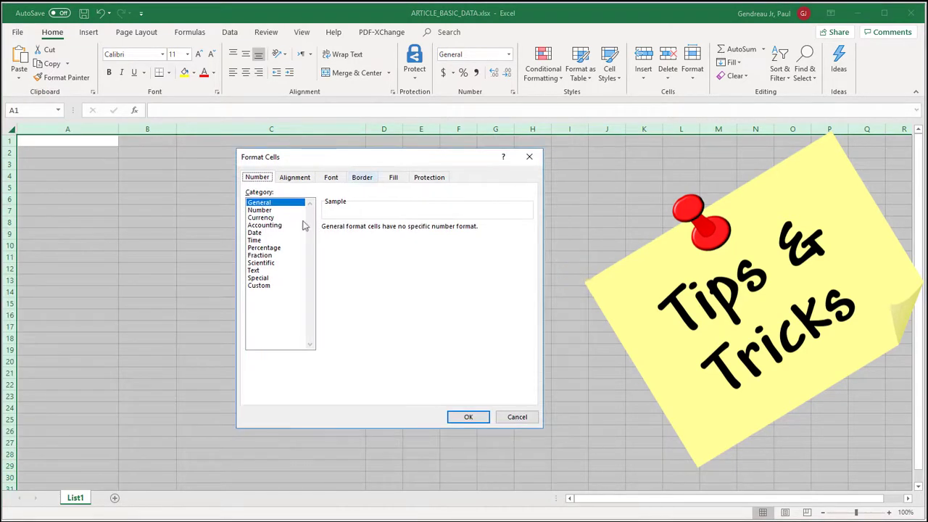
click(254, 270)
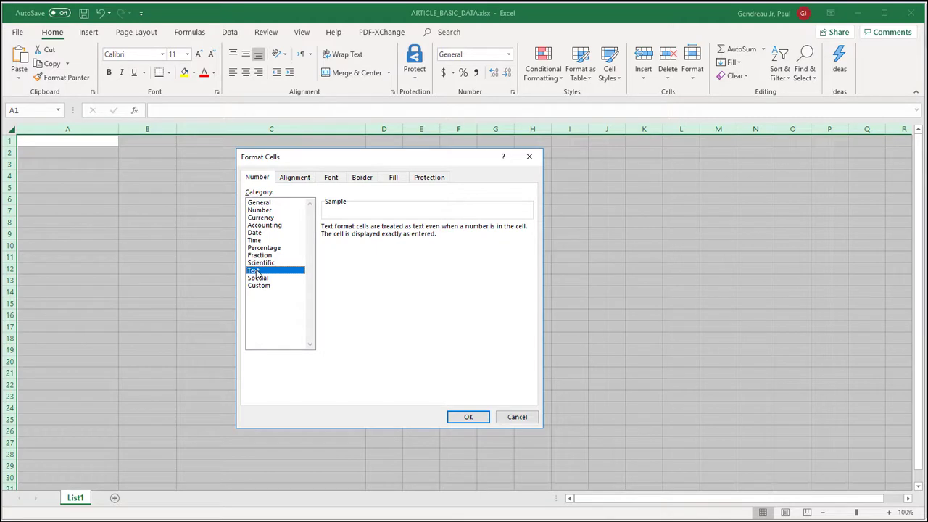
click(466, 417)
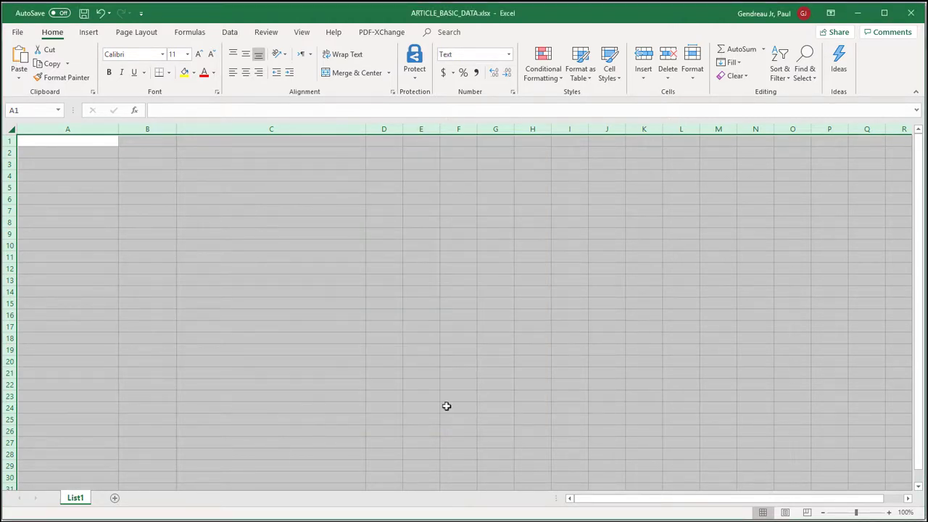
Paste the copied MATERIAL, PUR_GROUP and MATL_DESC article data starting at cell A1 and save the workbook.
click(45, 142)
text(MATERIAL	PUR_GROUP	MATL_DESC M_CR_4006	100	Tasty Strawberries M_CR_4007	100	Apples, Braeburn 1.2 kg)
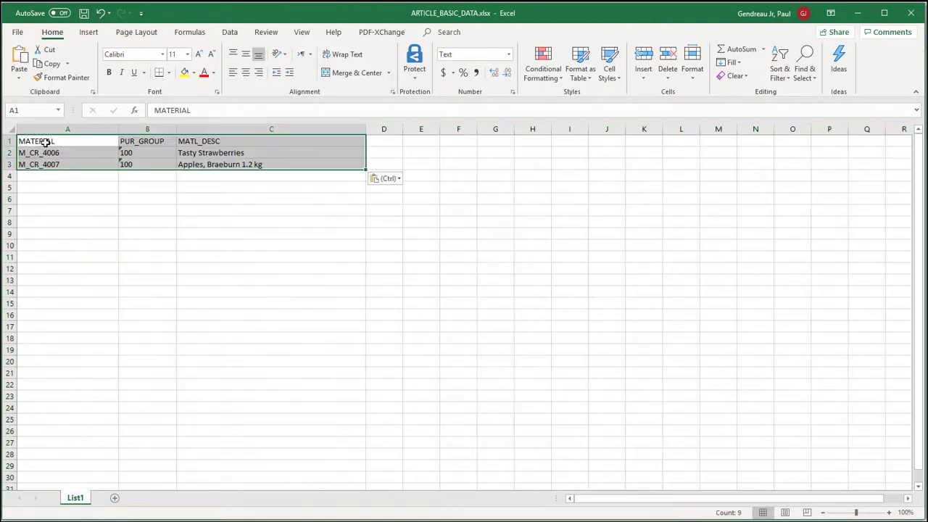
click(171, 229)
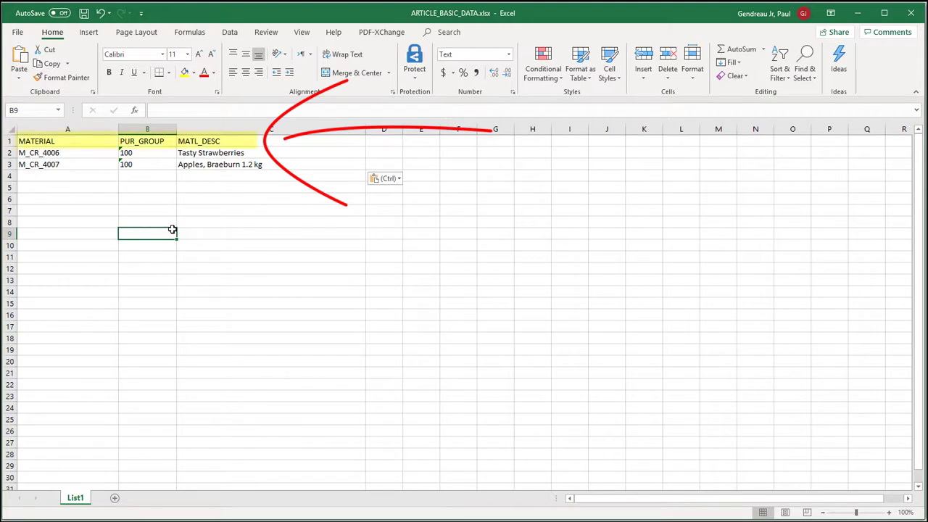
key(ctrl+s)
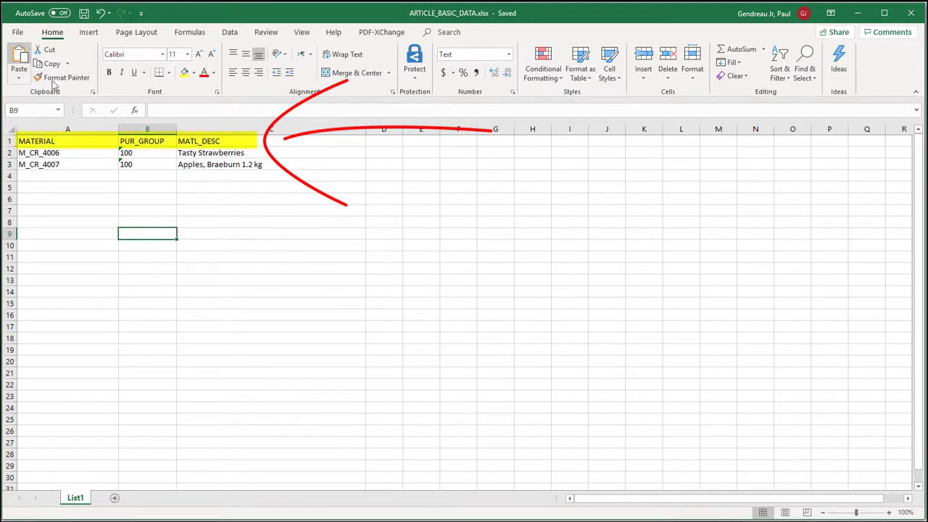
Save a copy of the workbook in W:\DATA as Text (Tab delimited) named ARTICLE_BASIC_DATA.txt and close Excel.
click(16, 33)
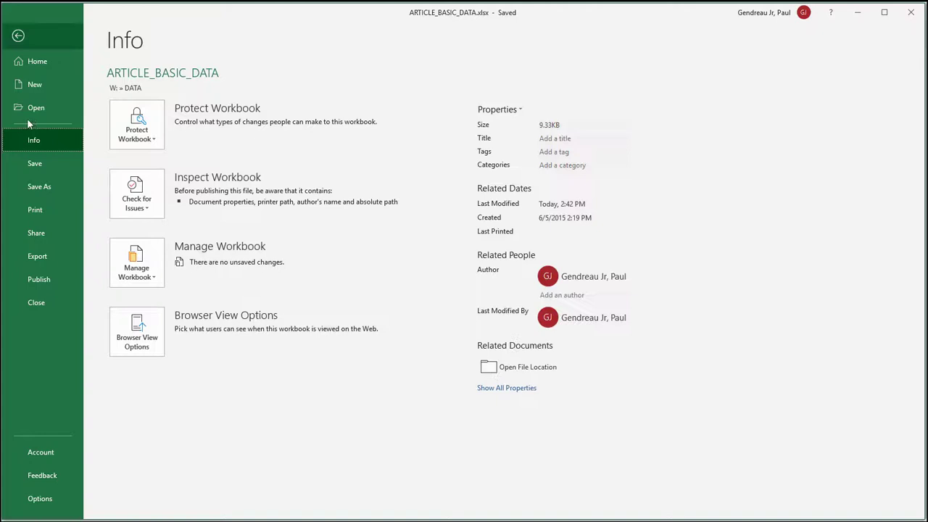
click(38, 187)
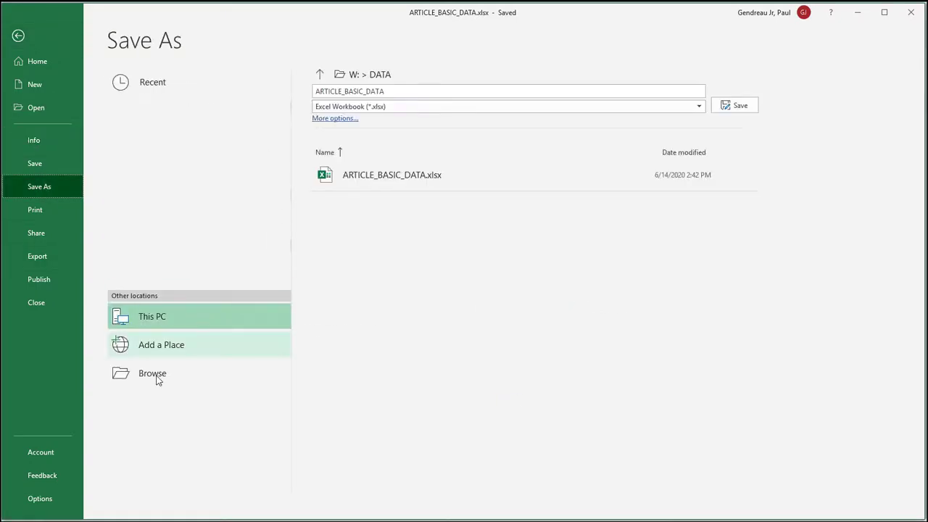
click(154, 374)
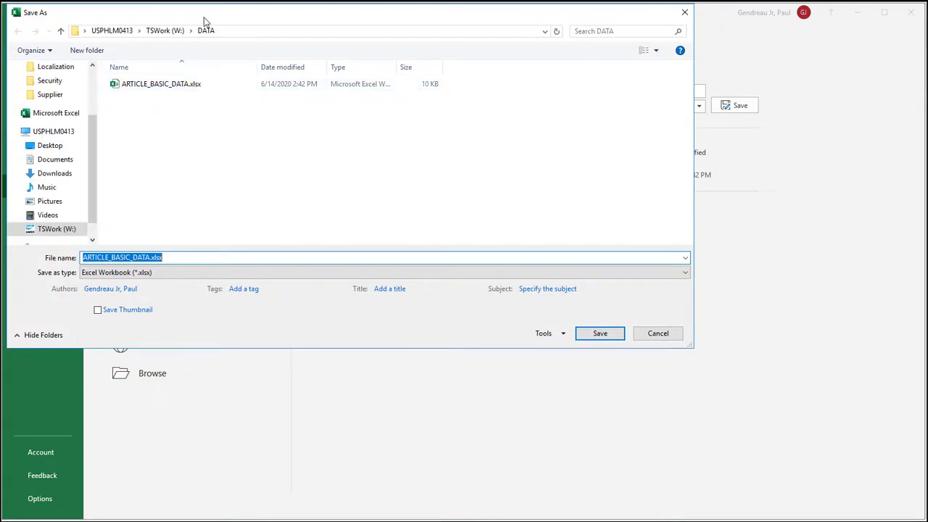
drag(207, 21, 247, 55)
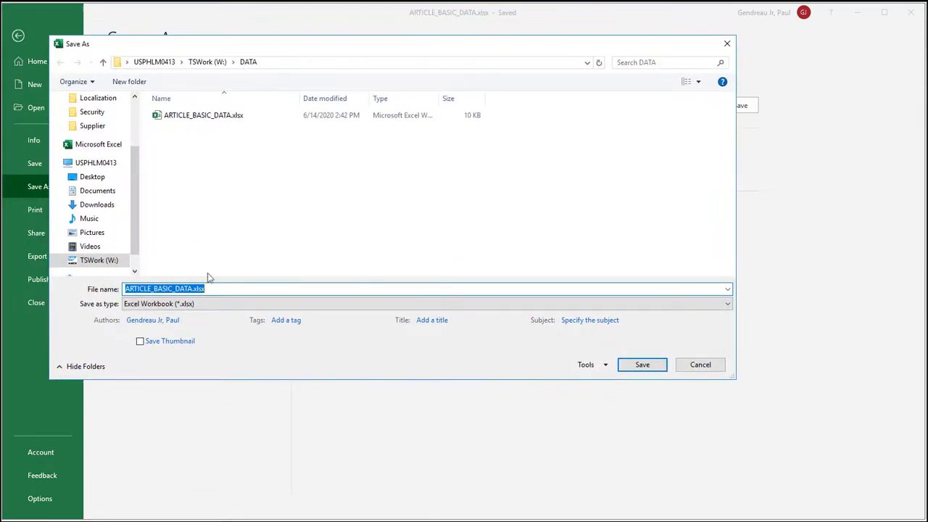
click(203, 308)
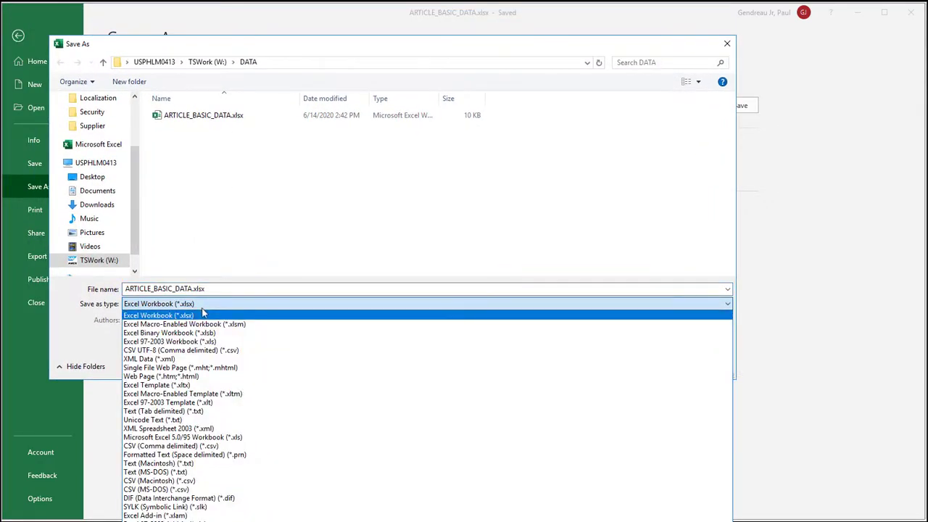
click(223, 411)
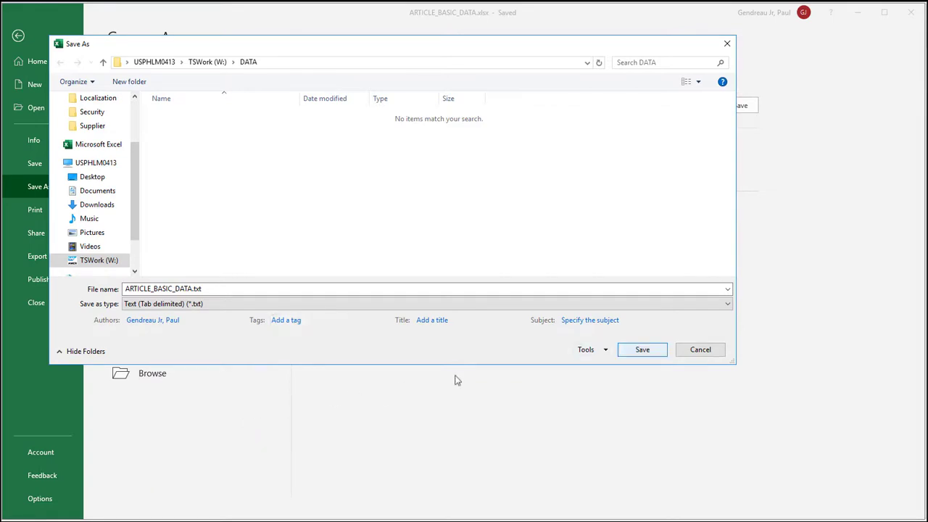
click(638, 349)
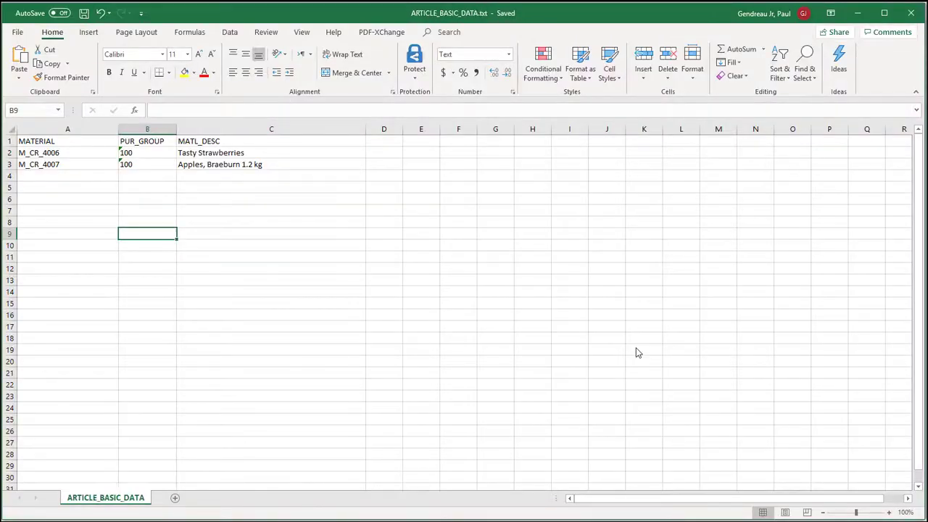
click(911, 14)
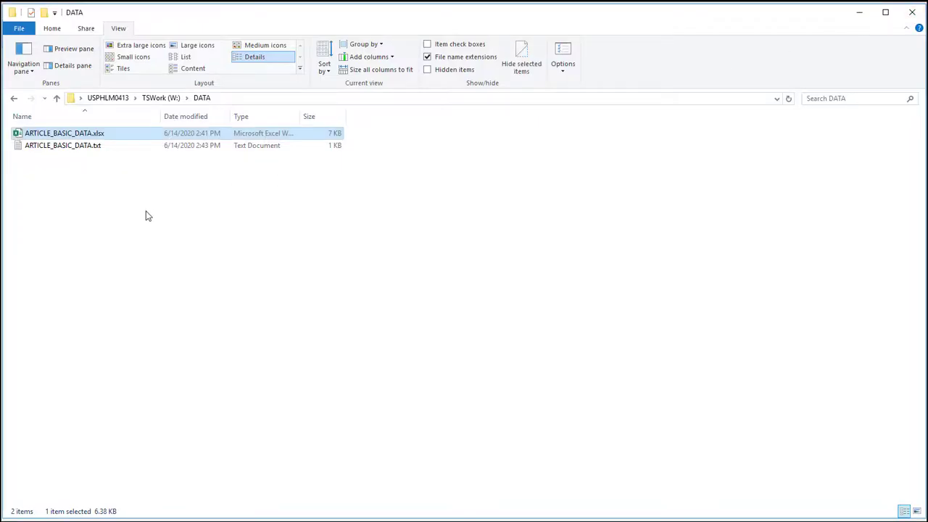
Open the exported ARTICLE_BASIC_DATA.txt in Notepad++ for editing.
click(73, 148)
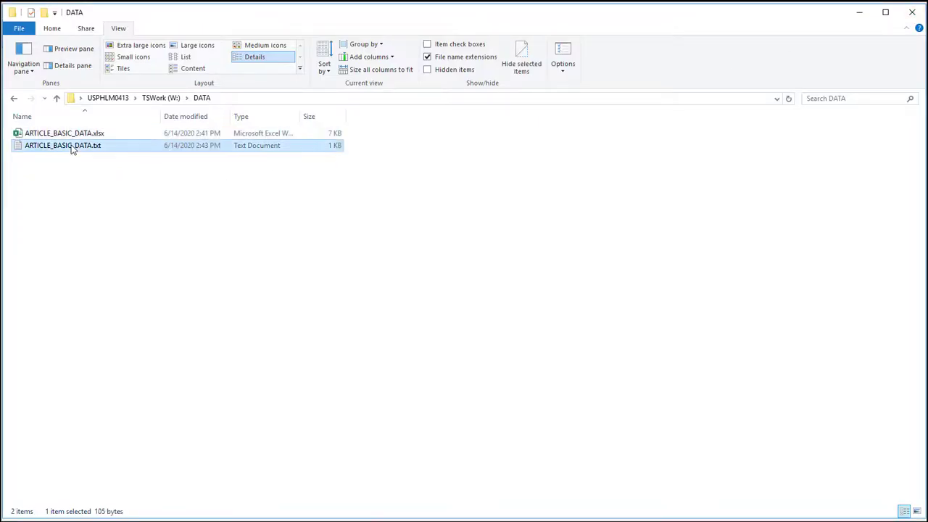
right_click(72, 149)
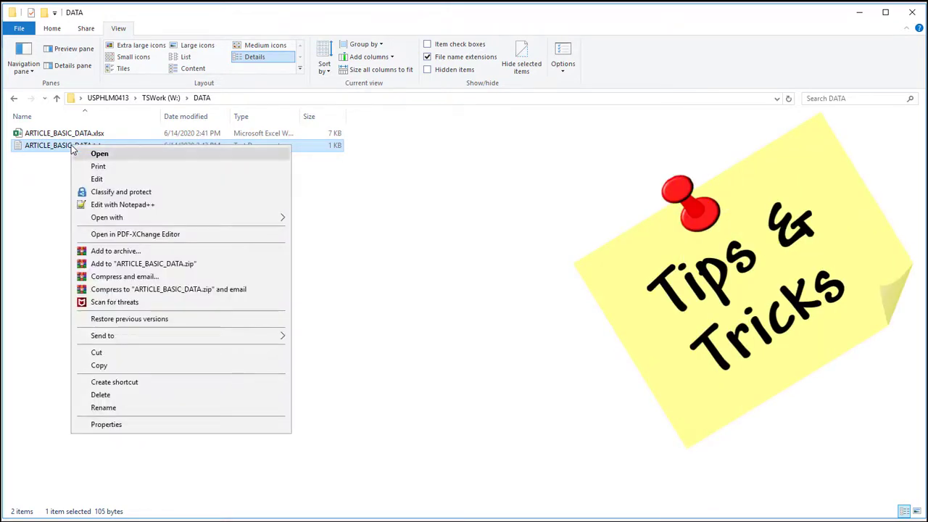
click(175, 207)
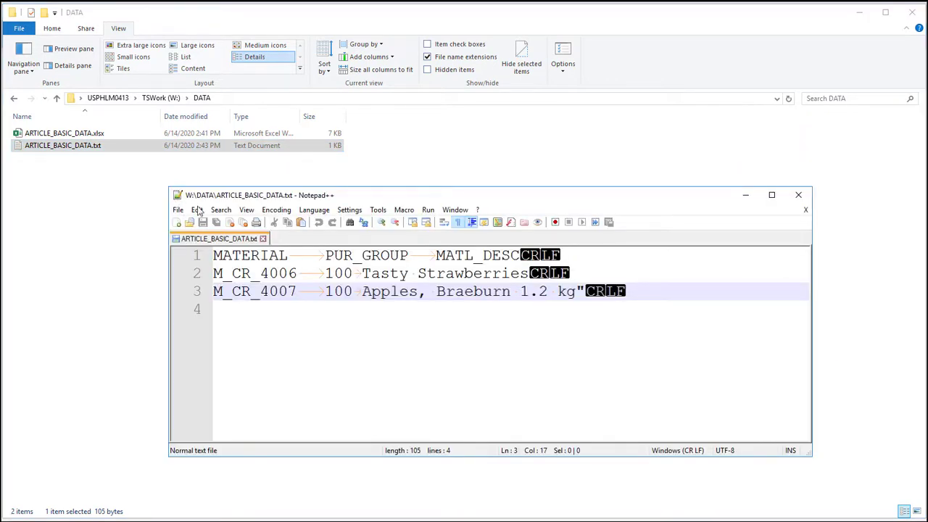
Check the Show All Characters setting and examine the tab separators and line endings of ARTICLE_BASIC_DATA.txt, then close Notepad++.
click(247, 210)
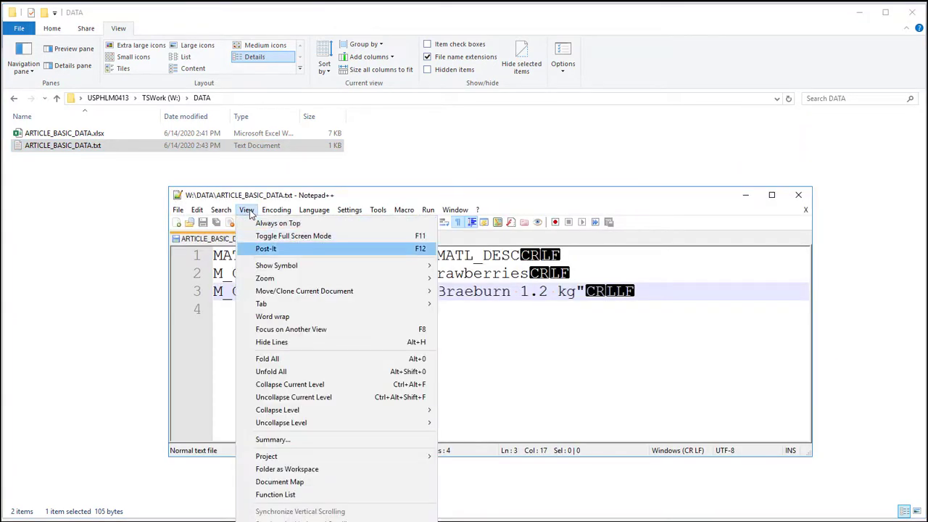
mouse_move(290, 265)
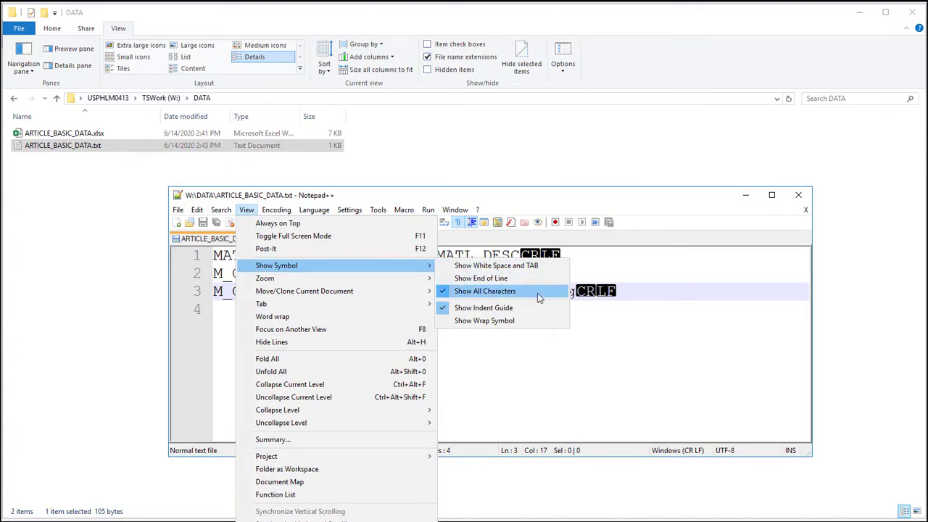
click(649, 323)
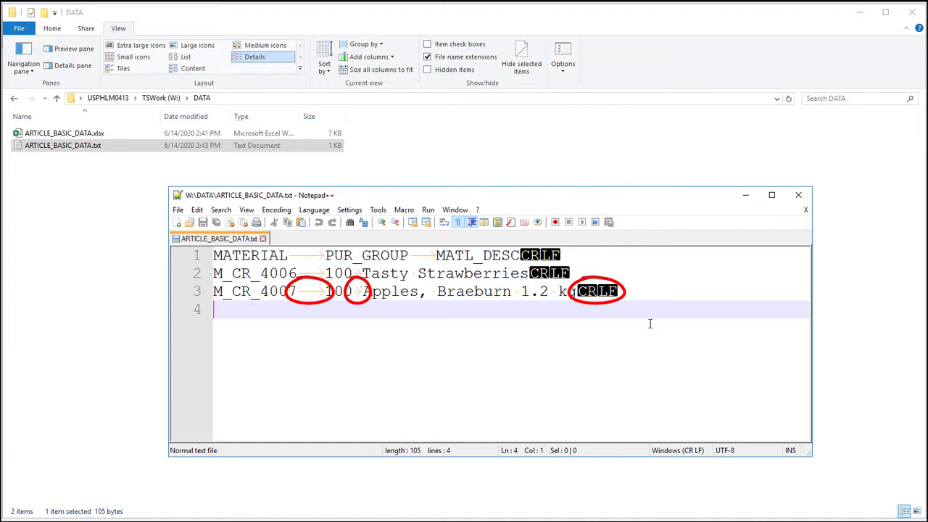
click(800, 195)
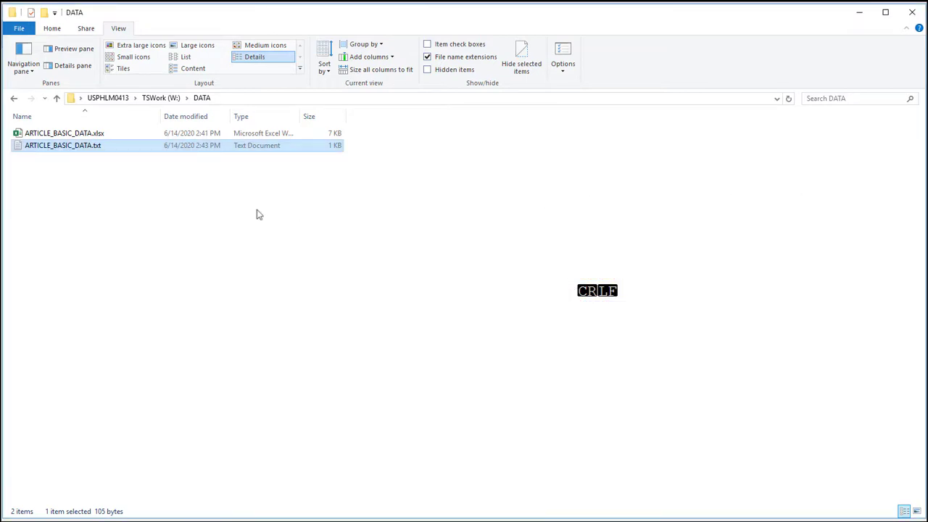
Create a new Excel workbook named ARTICLE_SITE_DATA.xlsx in the W:\DATA folder.
right_click(84, 216)
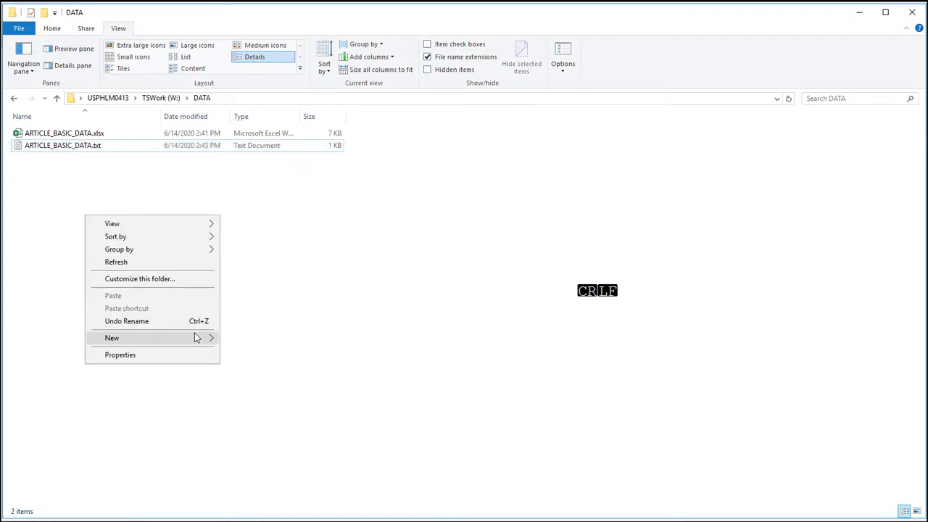
mouse_move(194, 338)
click(246, 521)
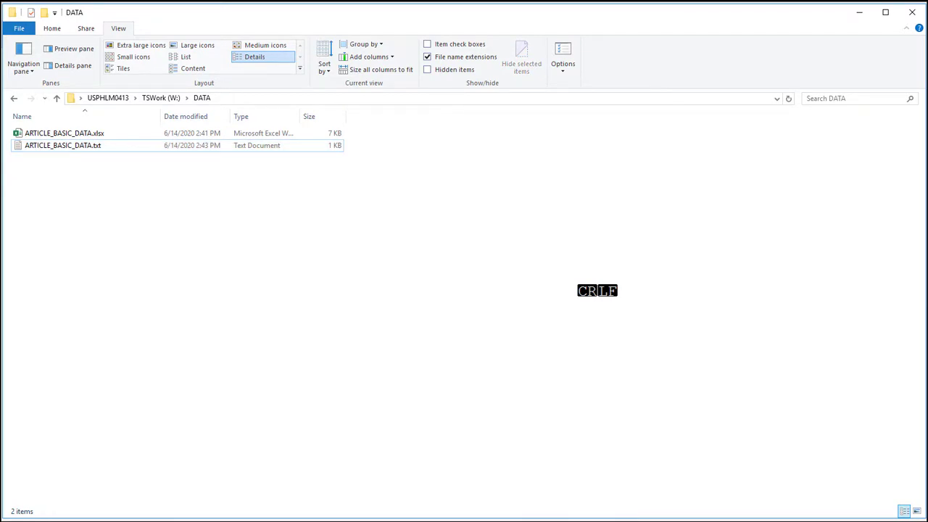
text(ARTICLE)
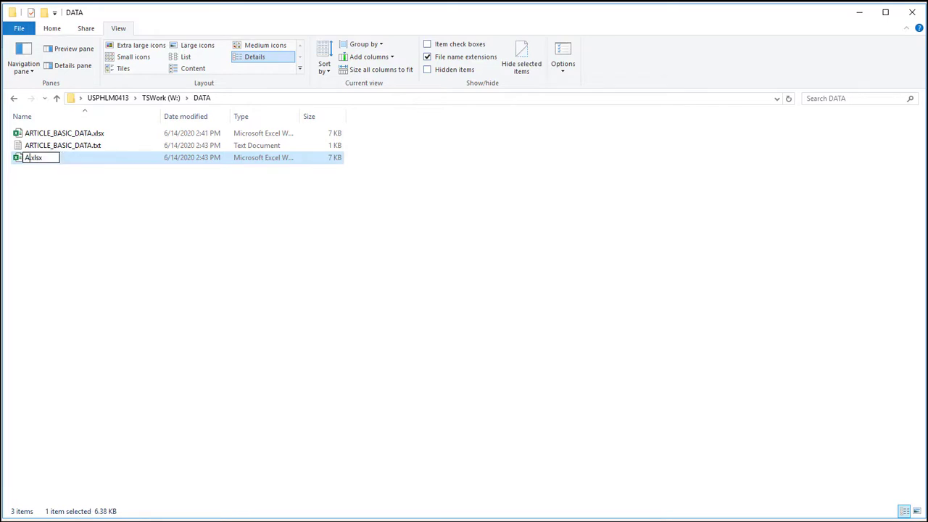
text(_SITE_D)
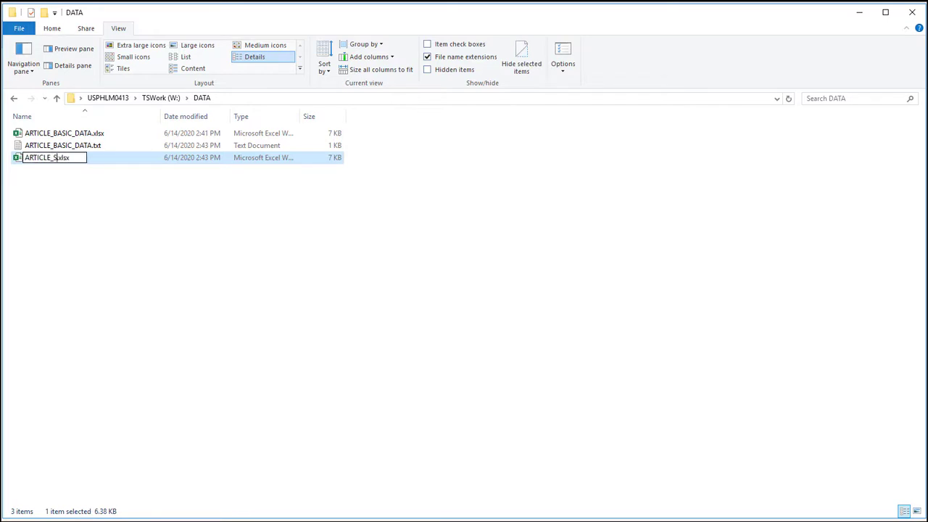
text(ATA)
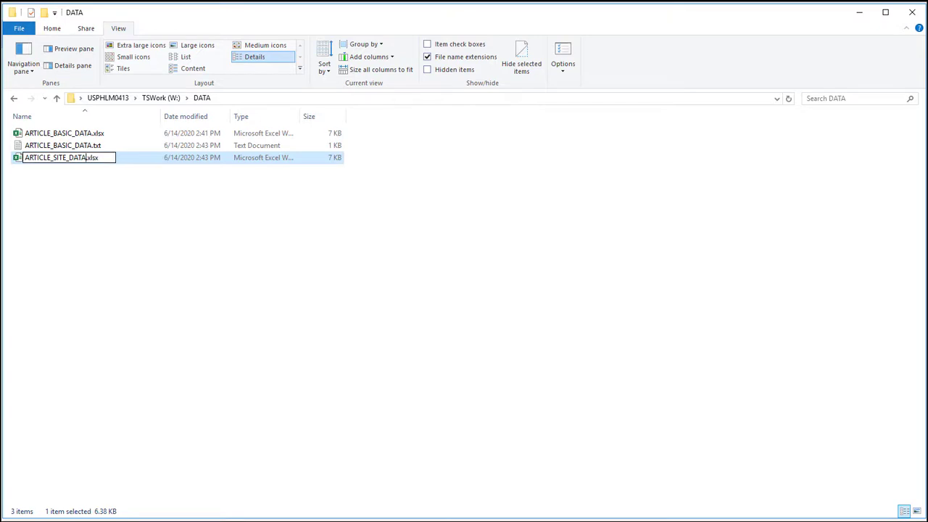
key(Return)
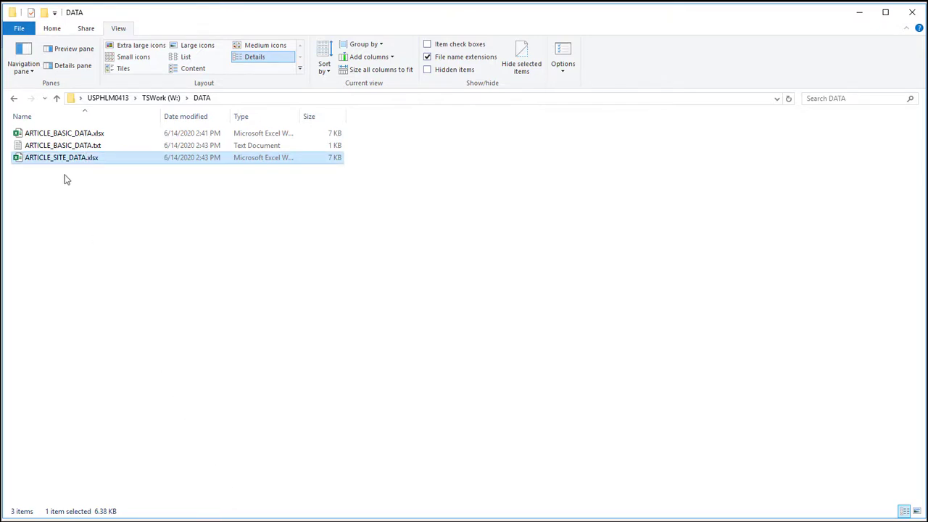
Open ARTICLE_SITE_DATA.xlsx in Excel, widen columns A to C and format all cells of the sheet as Text.
double_click(58, 162)
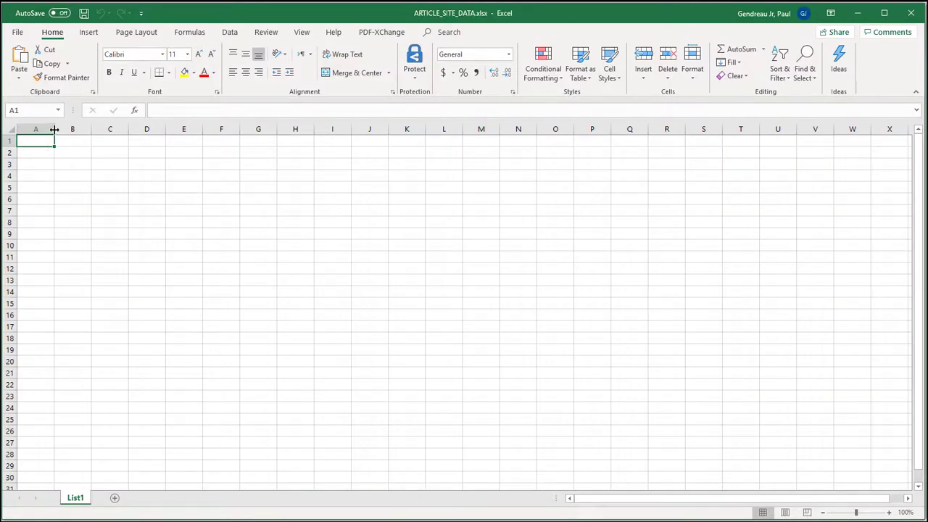
drag(54, 128, 240, 135)
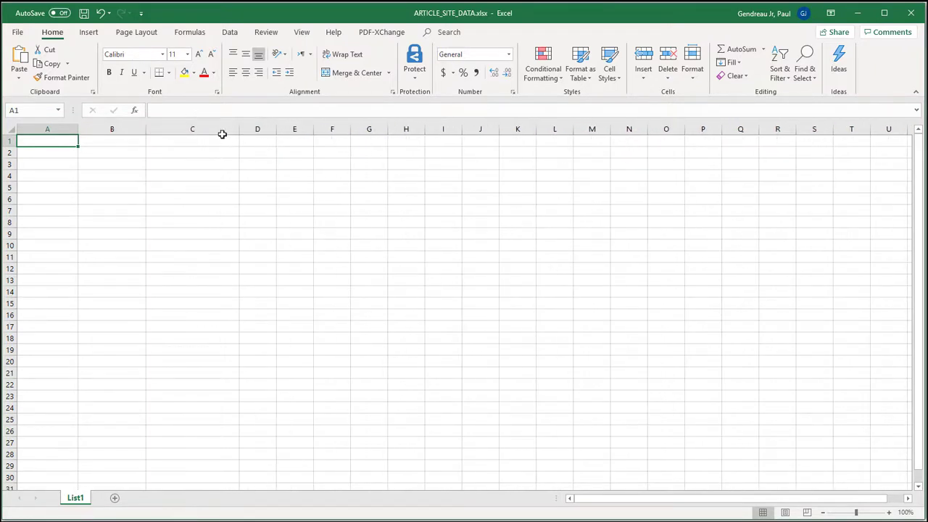
click(9, 129)
right_click(9, 129)
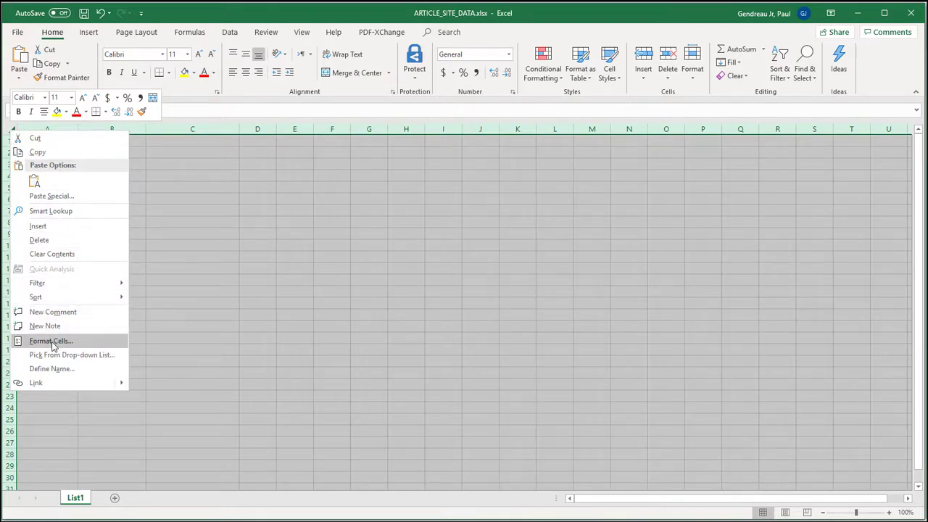
click(52, 345)
drag(129, 202, 516, 139)
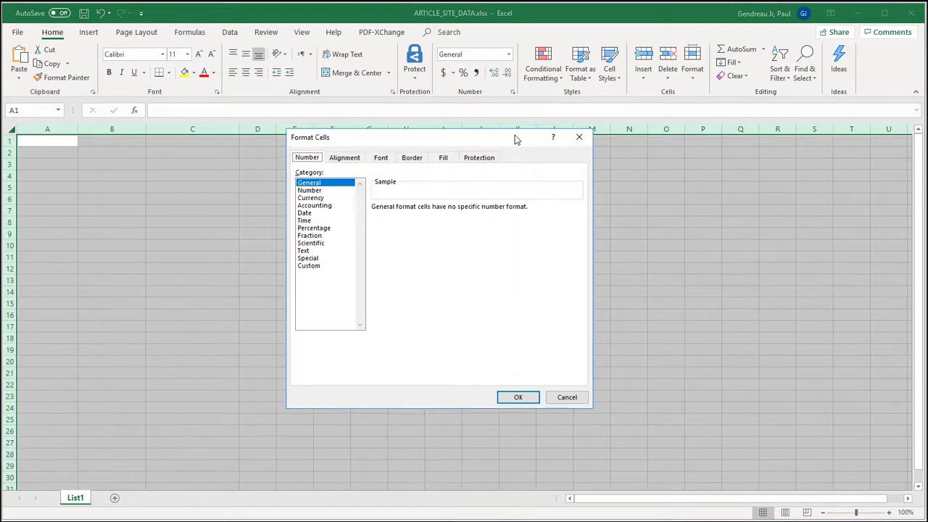
click(307, 251)
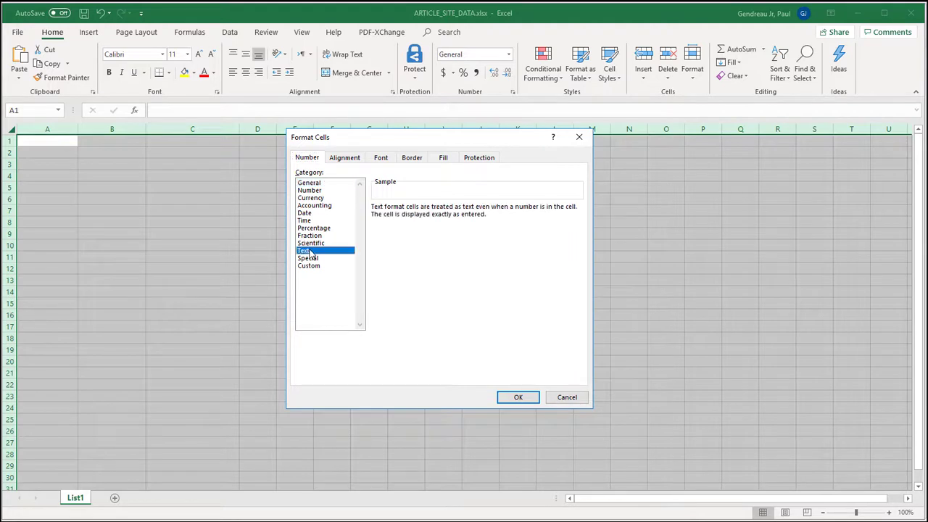
click(513, 403)
Paste the copied MATERIAL, PLANT and PUR_GROUPX site data starting at cell A1 and save the workbook.
click(56, 142)
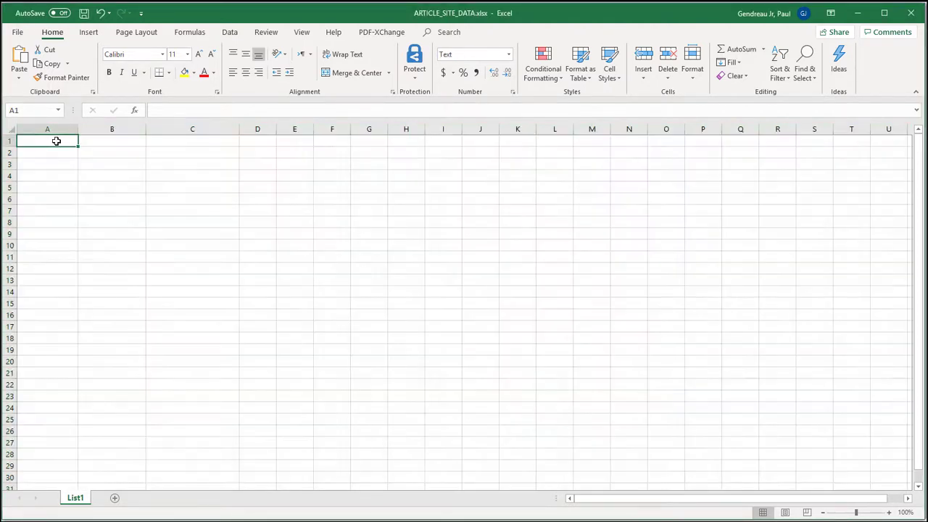
text(MATERIAL	PLANT	PUR_GROUPX M_CR_4006	C000	100 M_CR_4006	CU00	102 M_CR_4006	R970	102 M_CR_4007	C000	100 M_CR_4007	CU00	102 M_CR_4007	R970	102)
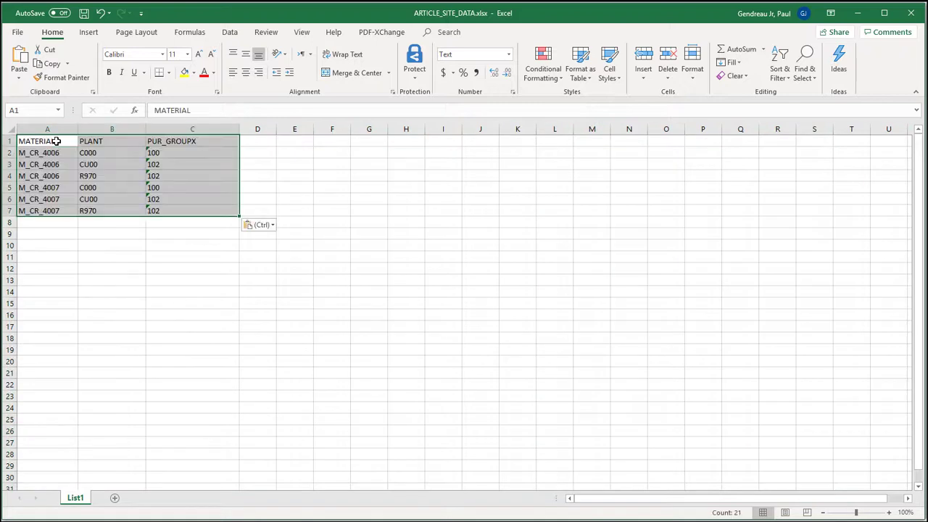
click(186, 233)
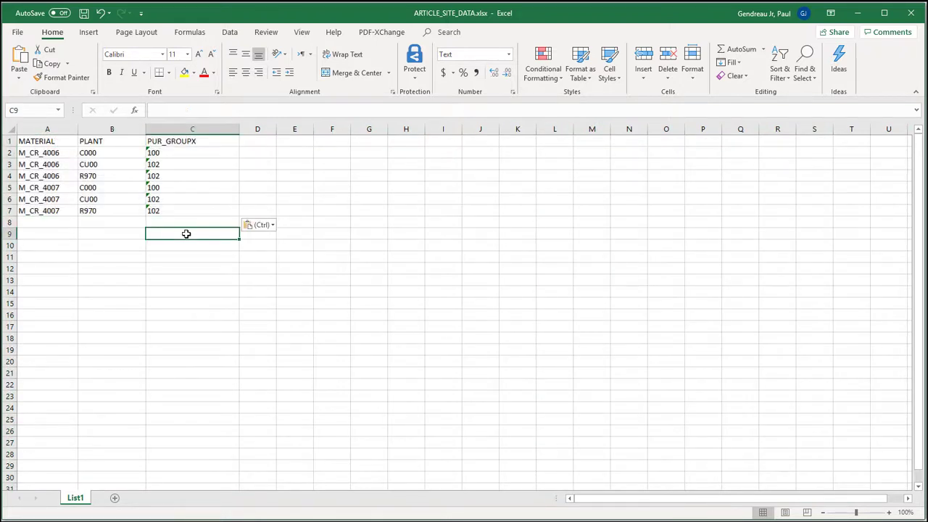
key(ctrl+s)
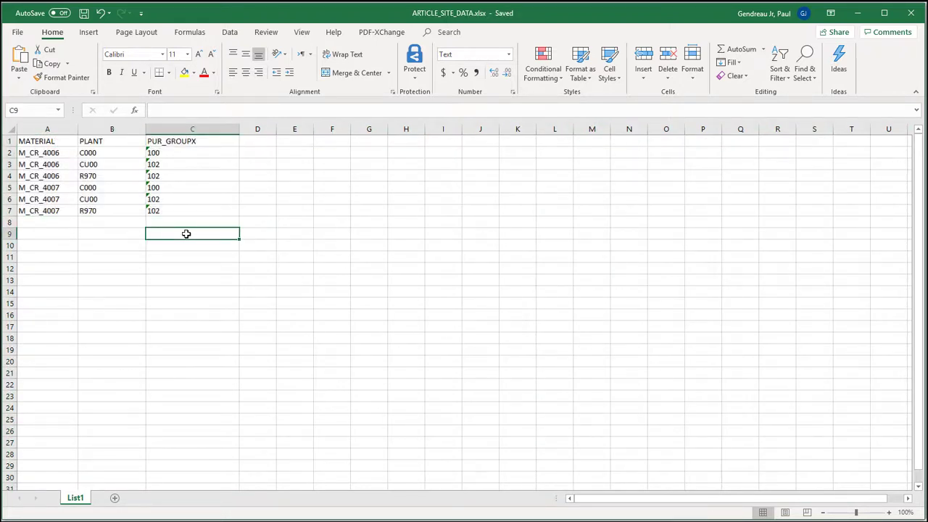
Save a copy of the workbook in W:\DATA as Text (Tab delimited) named ARTICLE_SITE_DATA.txt and close Excel.
click(18, 32)
click(38, 185)
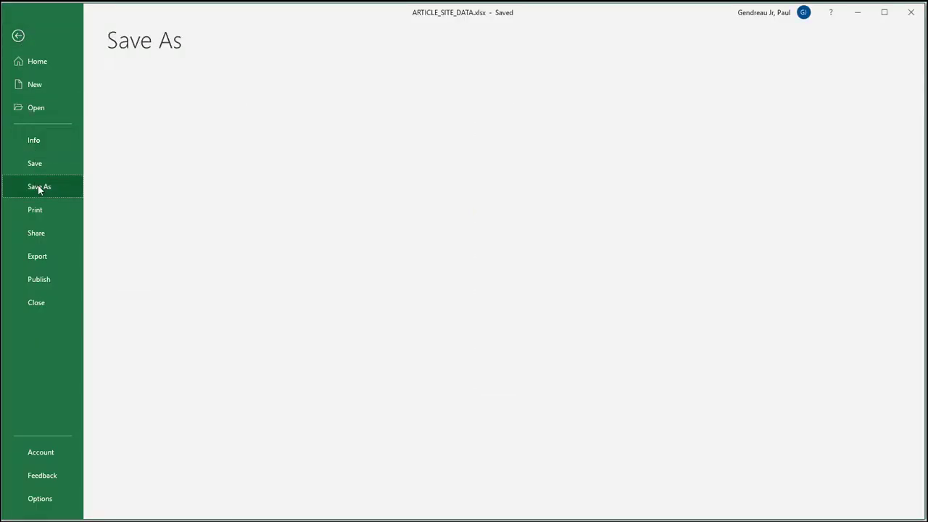
click(197, 372)
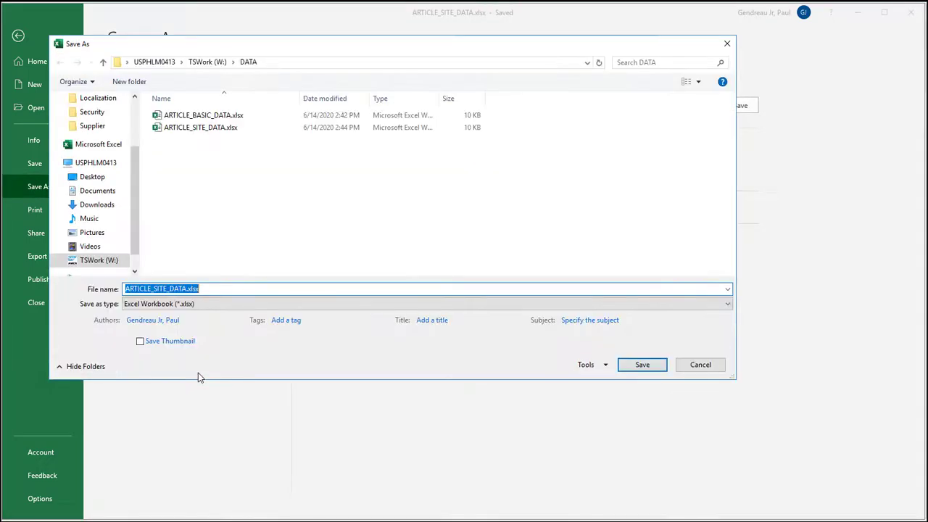
click(193, 305)
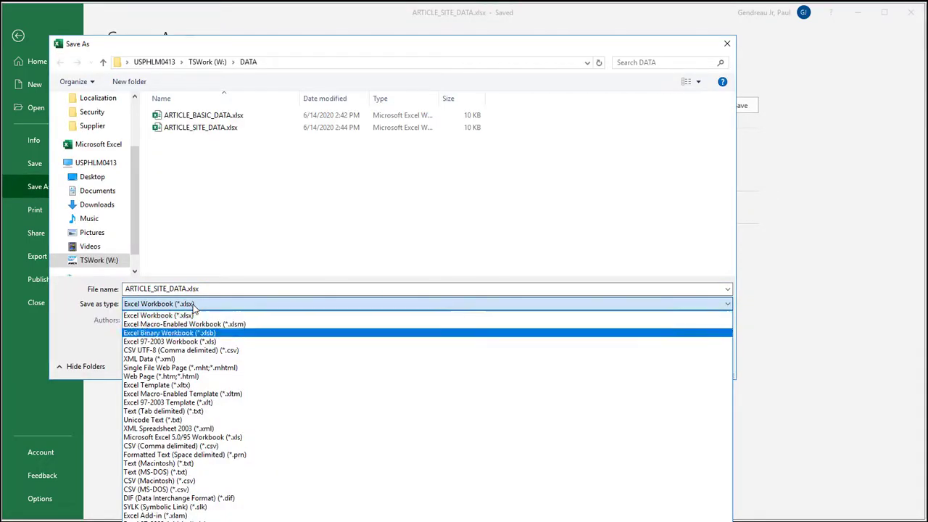
click(215, 412)
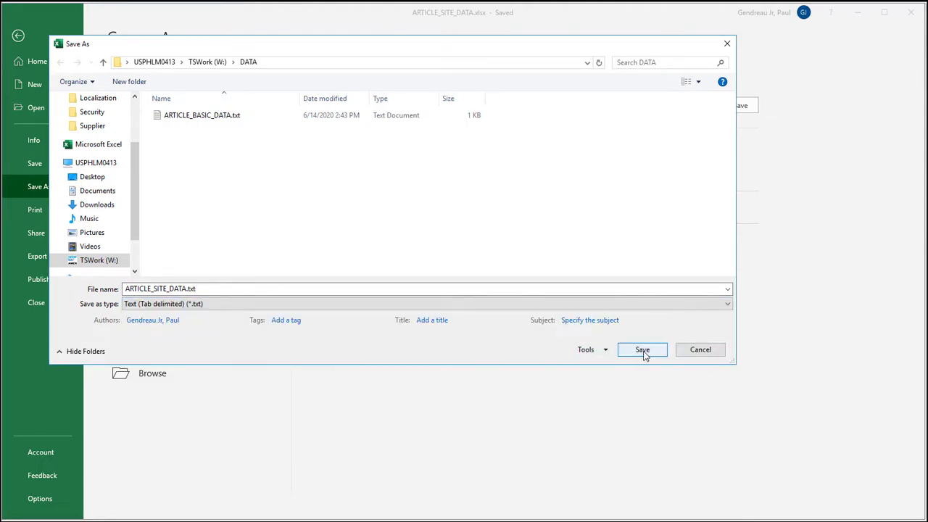
click(642, 351)
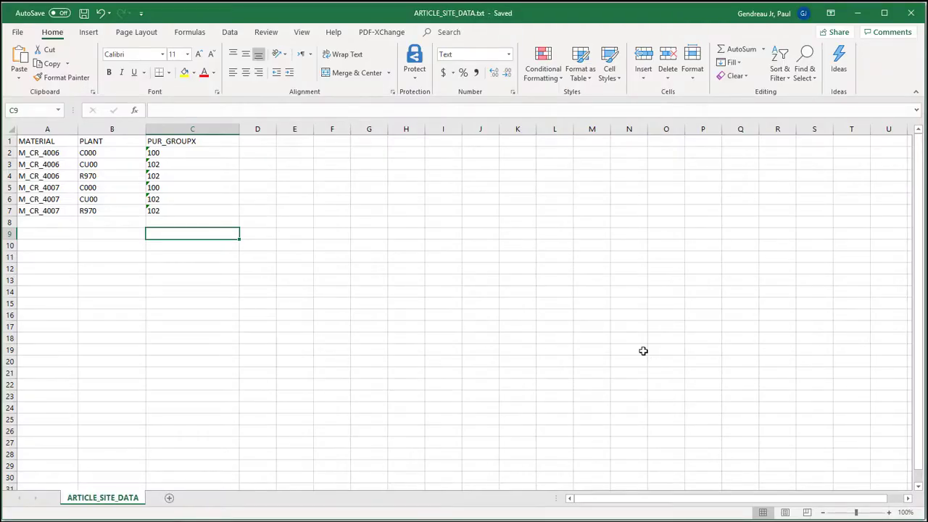
click(911, 13)
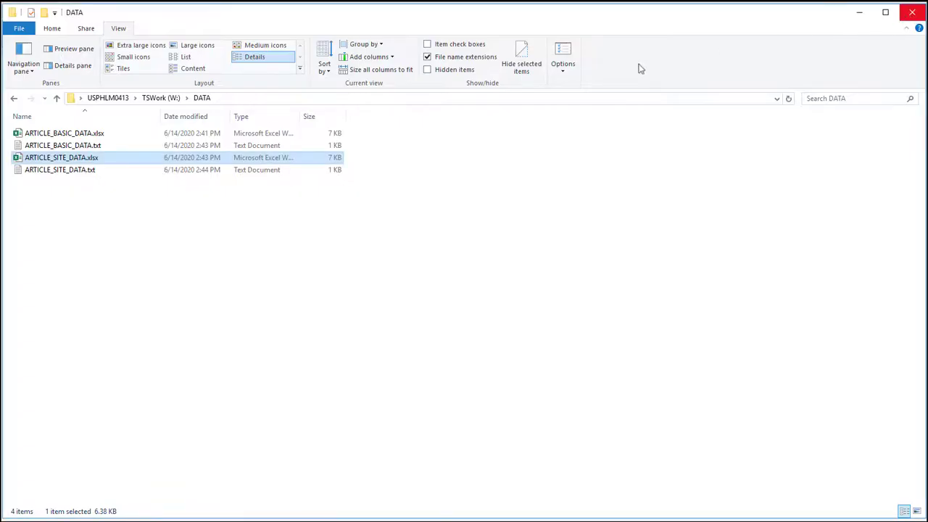
Inspect the tab separators and line endings of ARTICLE_SITE_DATA.txt in Notepad++, then close the editor and the DATA folder window.
right_click(60, 173)
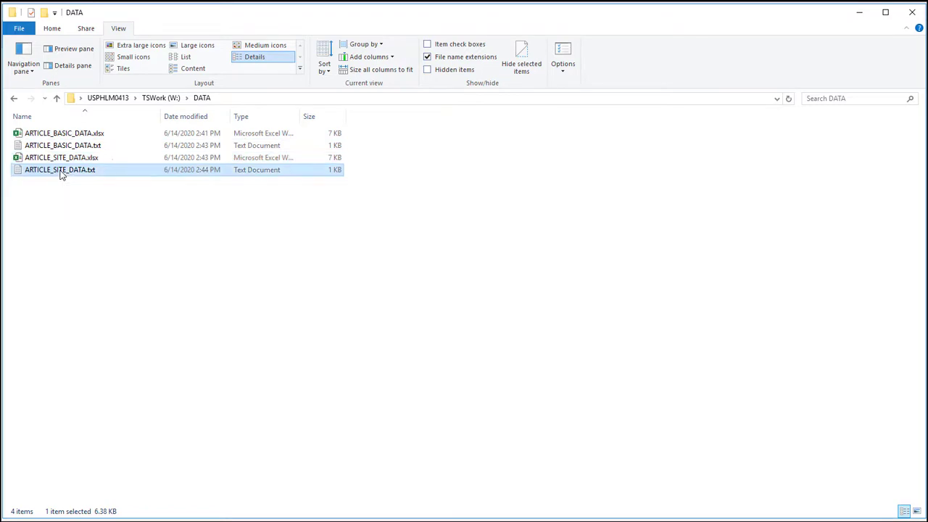
click(112, 231)
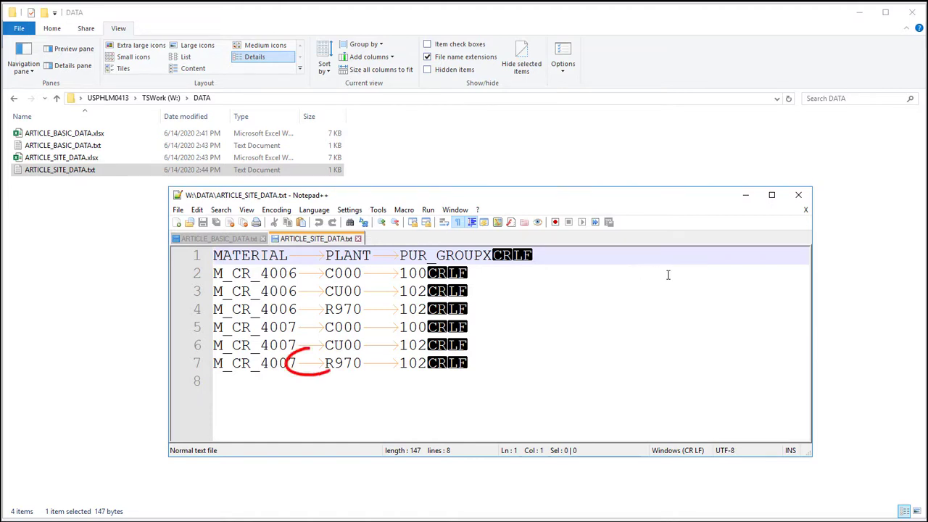
click(798, 195)
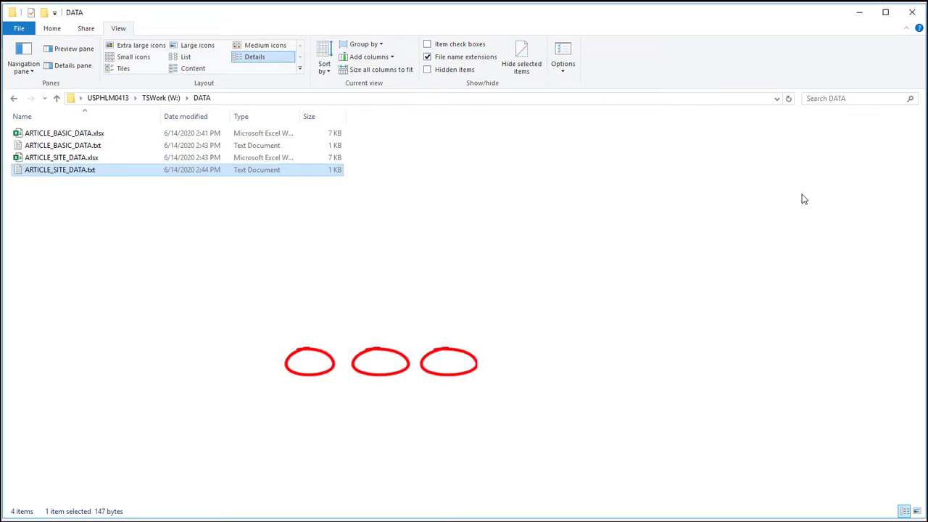
click(912, 12)
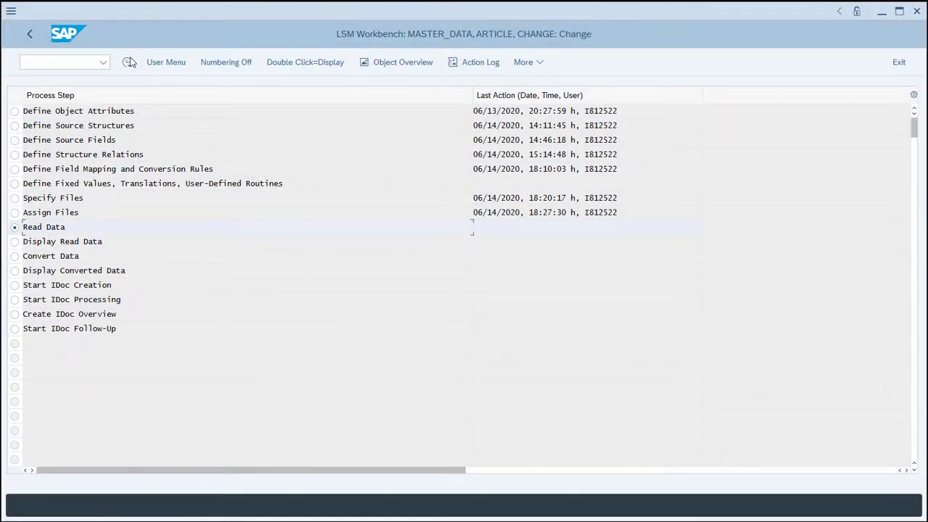
Execute the Read Data step in the SAP LSM Workbench with the default selection, review the import log and return to the process steps.
click(127, 63)
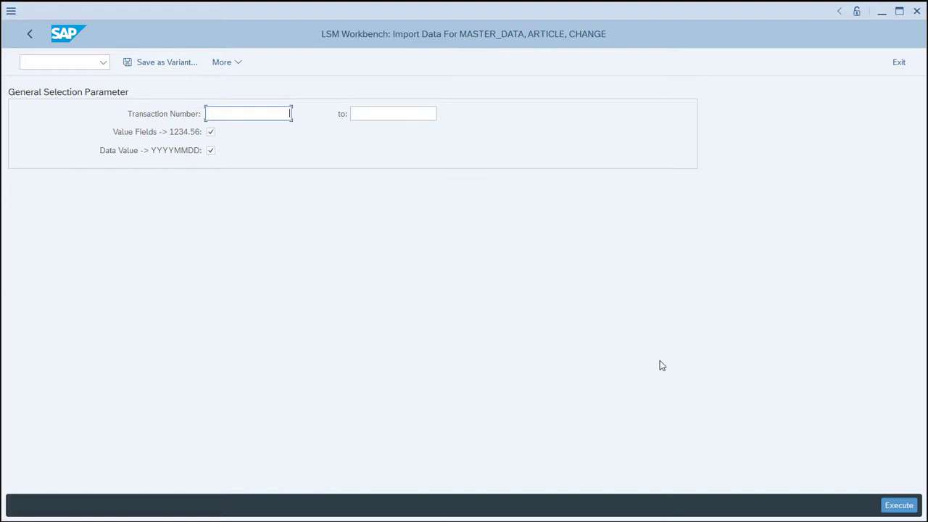
click(897, 507)
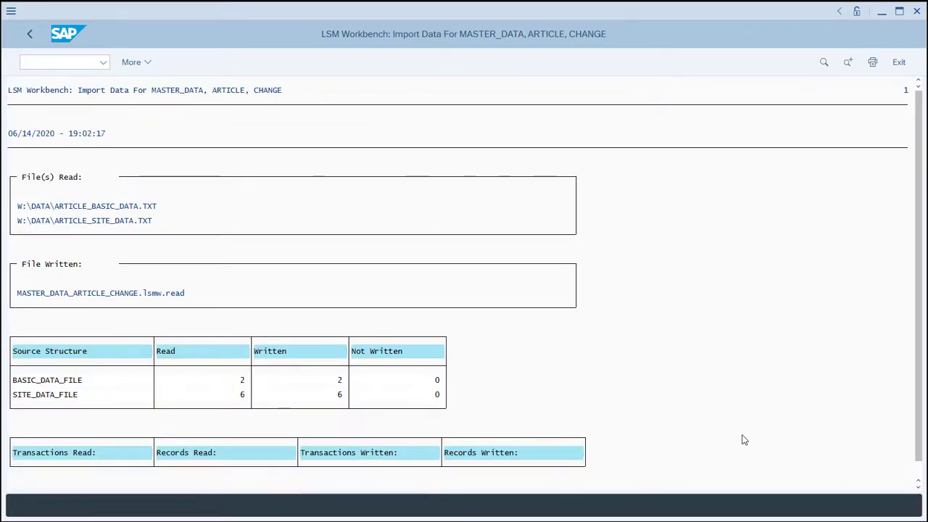
scroll(743, 440, down, 1)
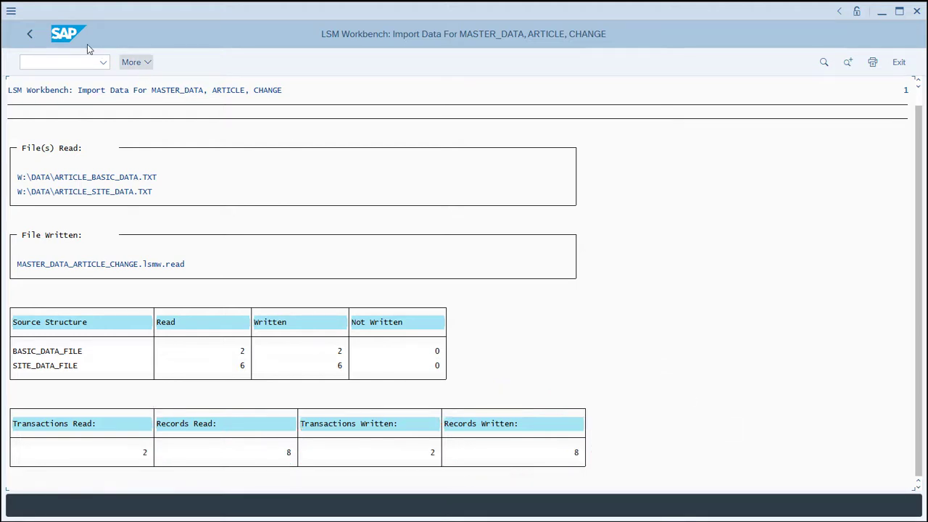
click(29, 37)
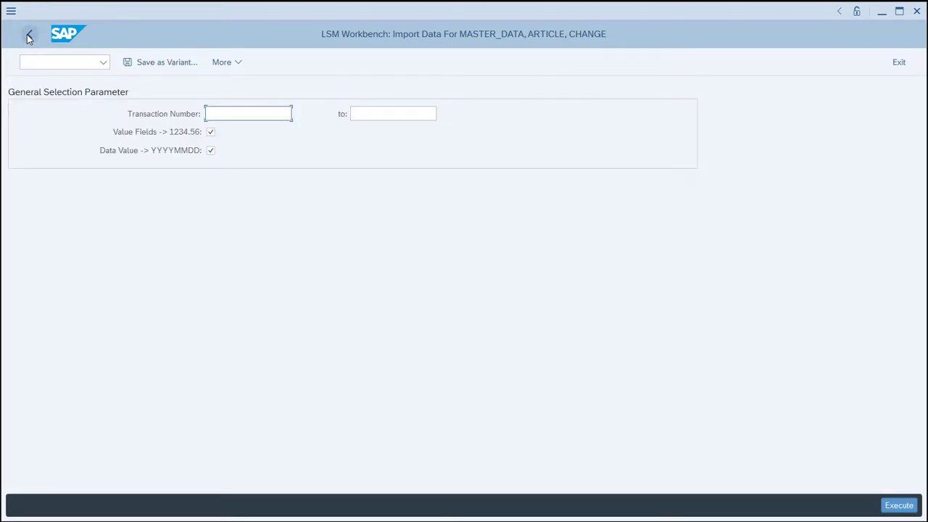
click(27, 34)
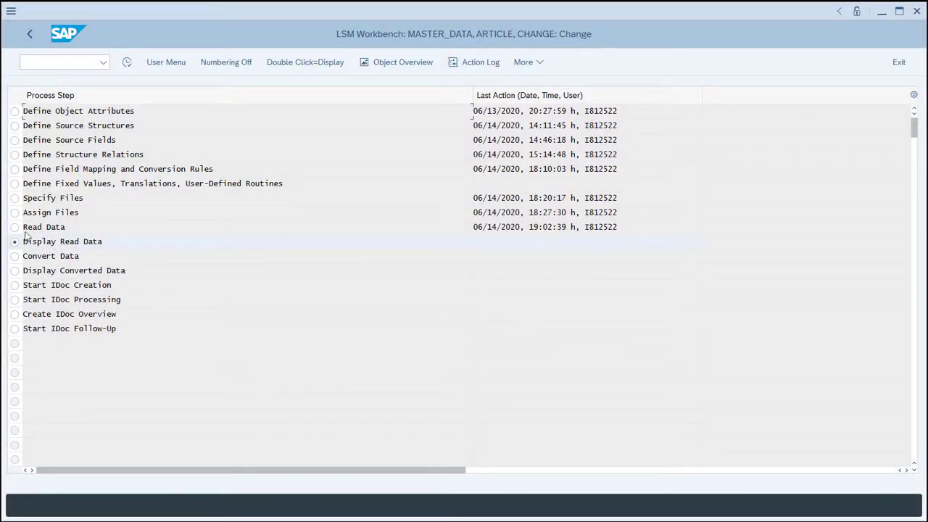
Display the read data up to line 10000, examine the fields of a BASIC_DATA_FILE and a SITE_DATA_FILE record, and return to the process steps.
click(129, 63)
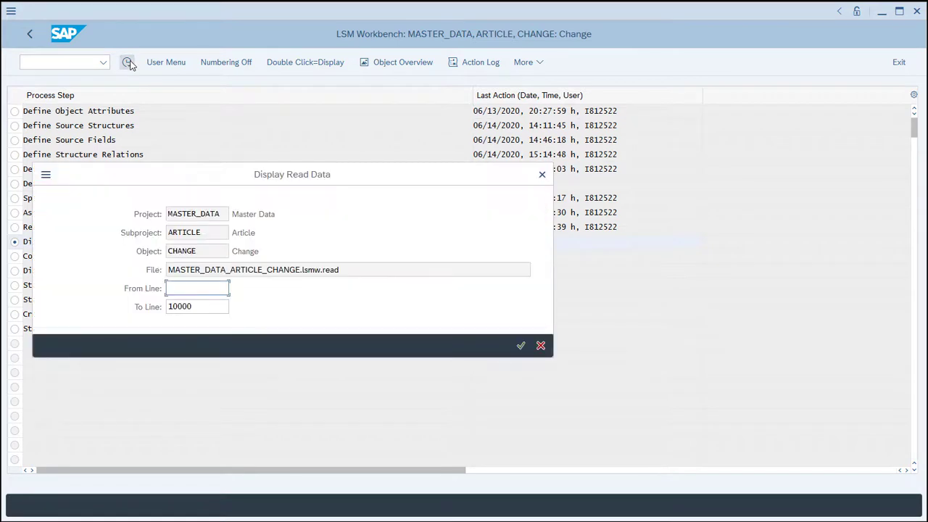
click(521, 346)
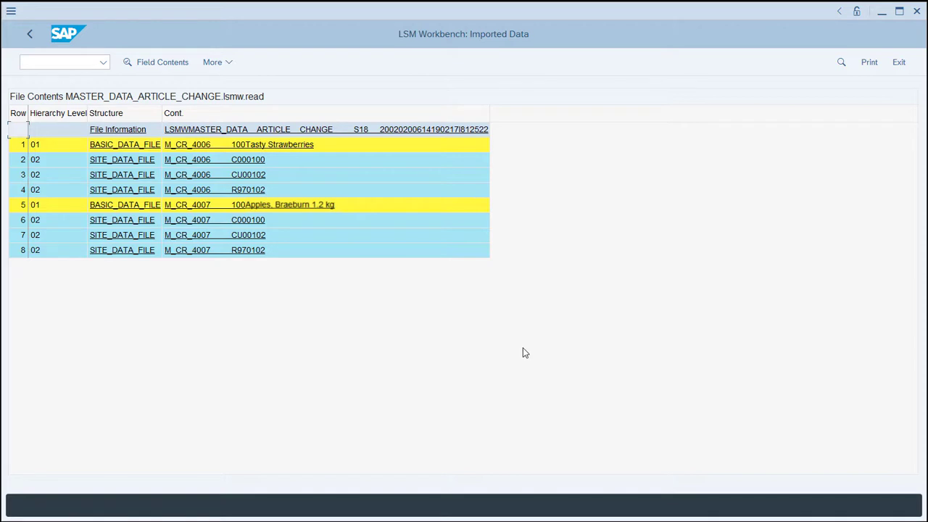
click(113, 148)
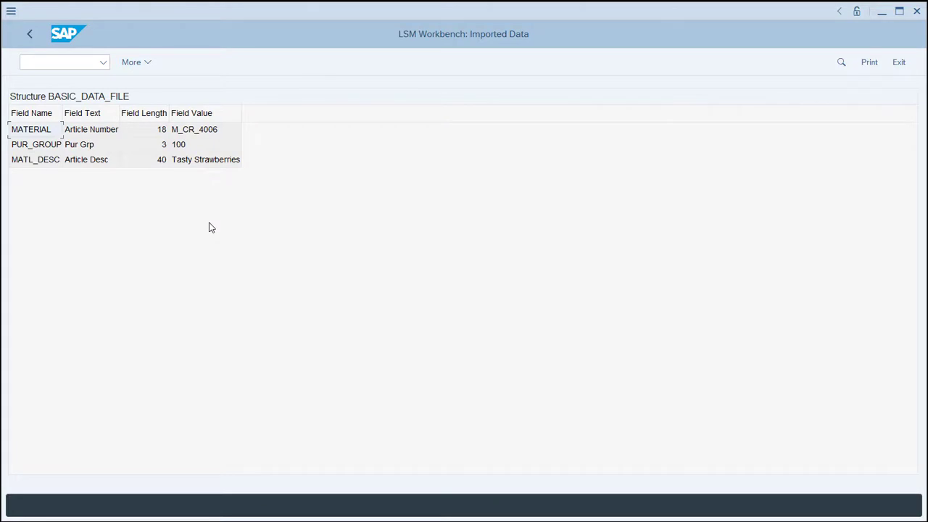
click(26, 33)
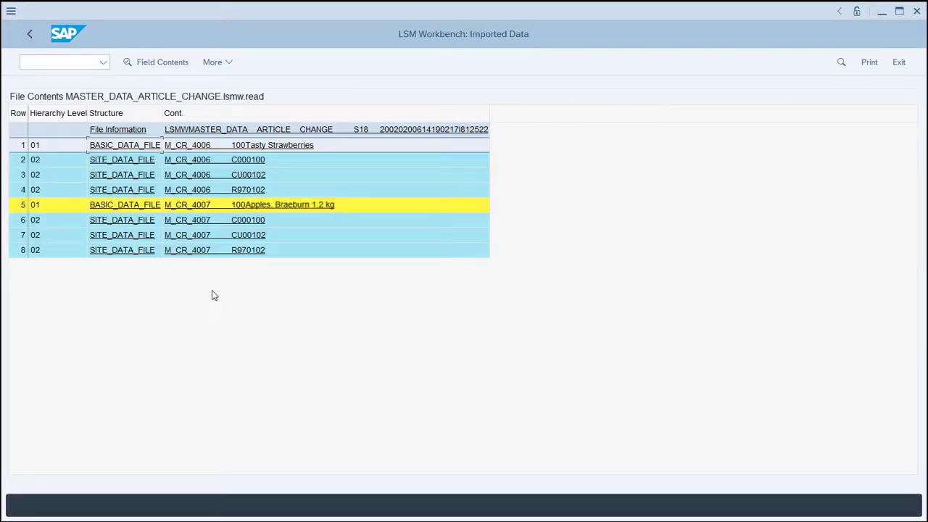
click(143, 190)
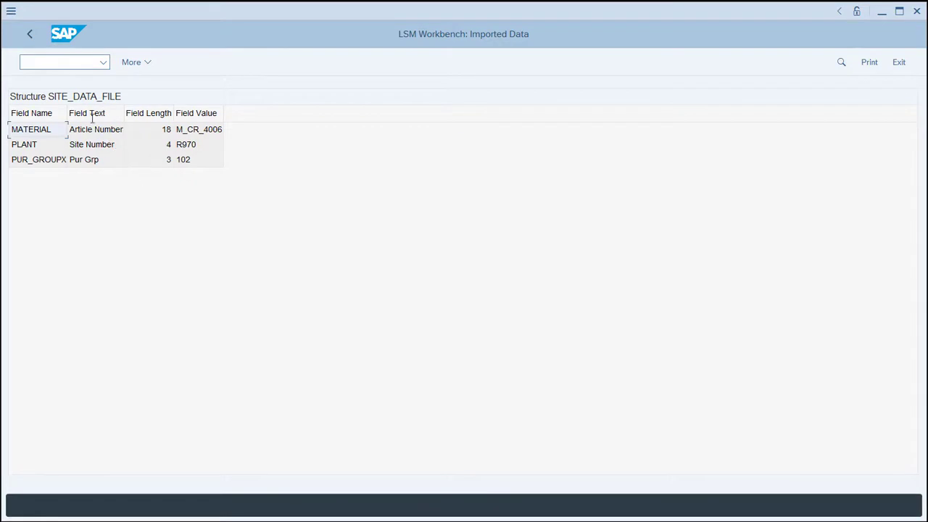
click(28, 32)
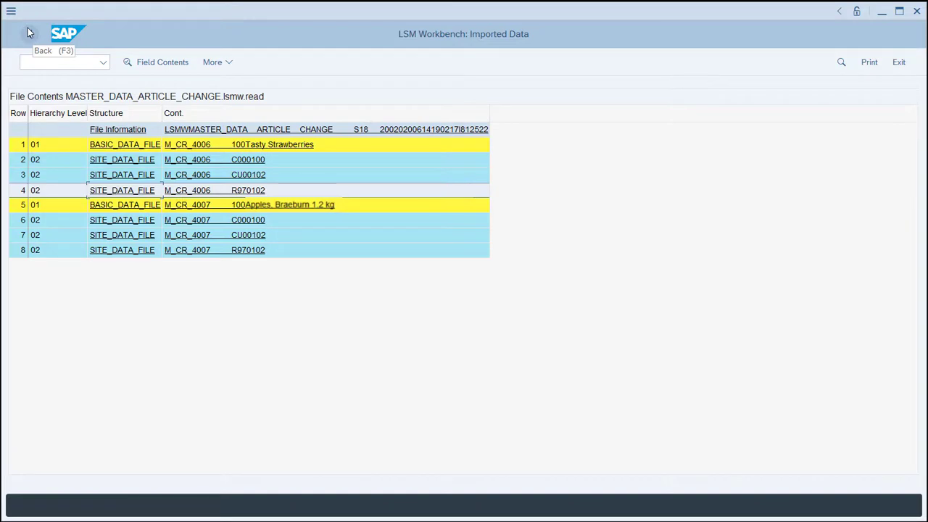
click(28, 32)
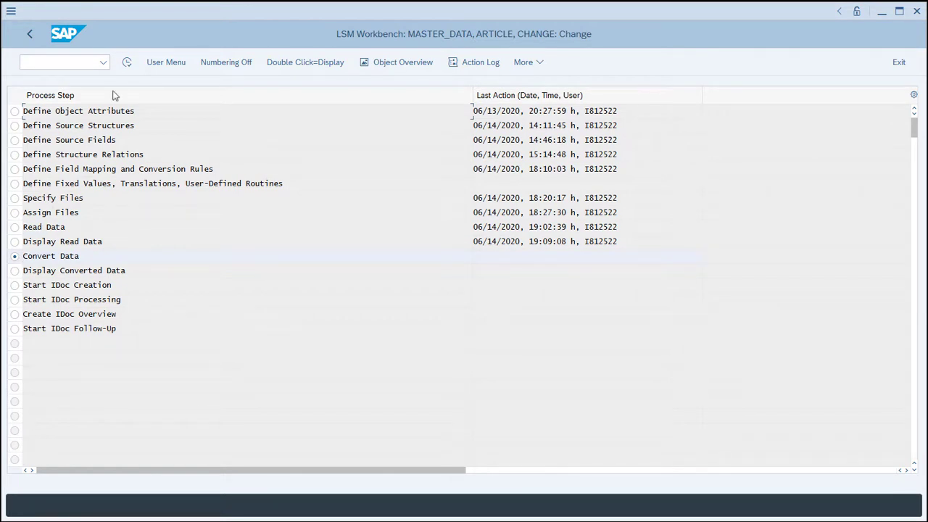
Execute the Convert Data step for all transactions with the Create File output type, review the conversion log and return to the process steps.
click(128, 63)
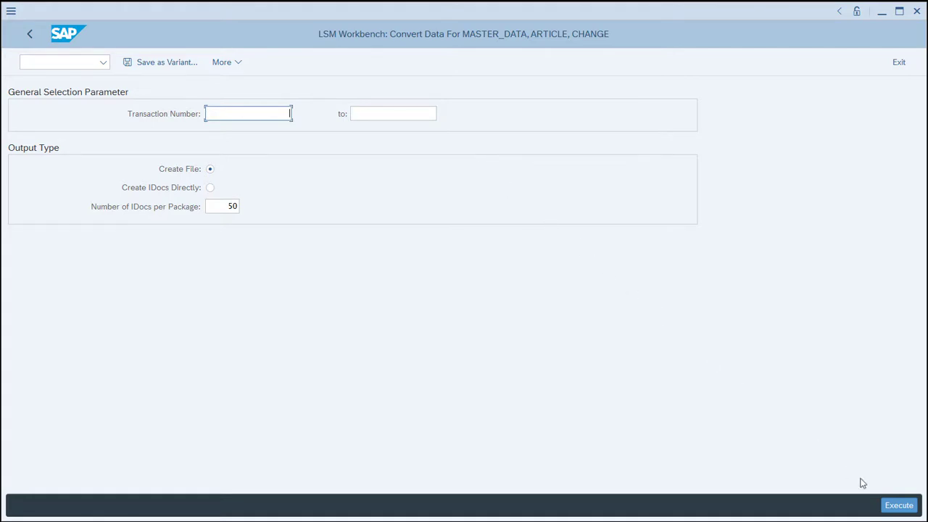
click(896, 508)
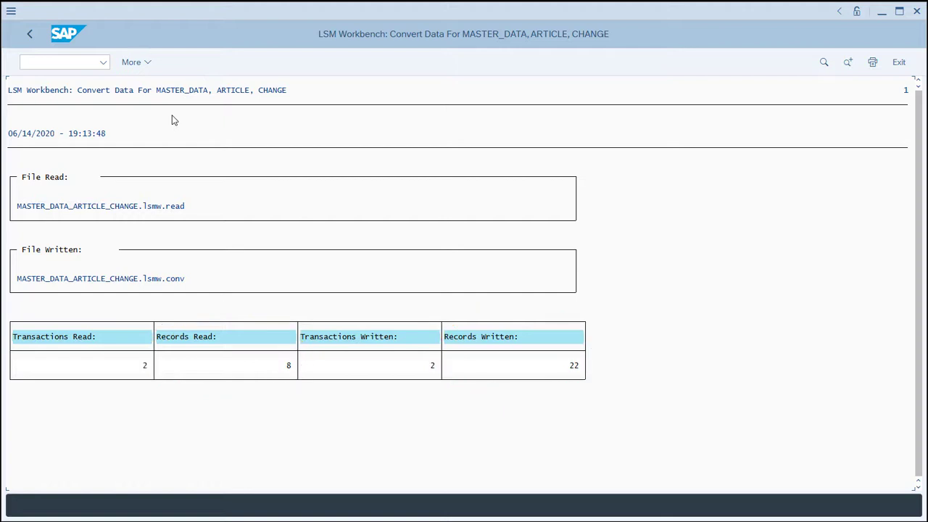
click(32, 34)
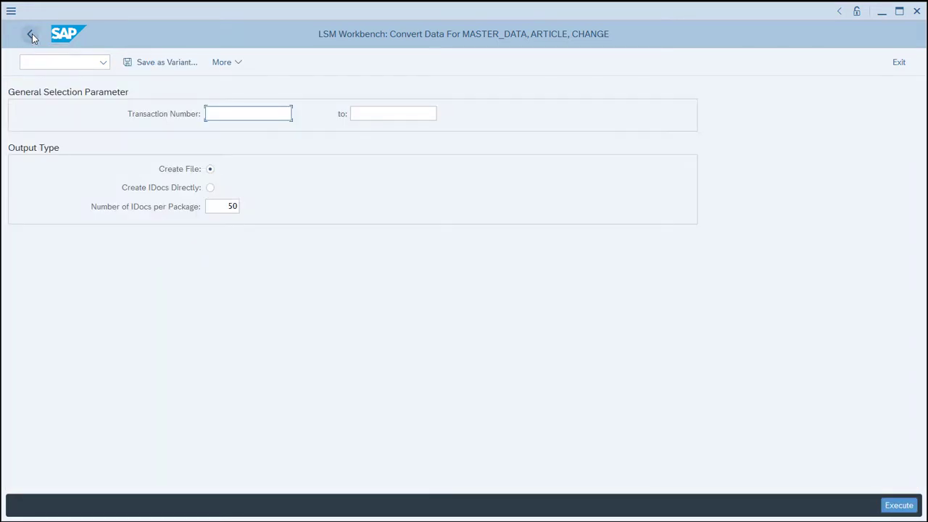
click(32, 34)
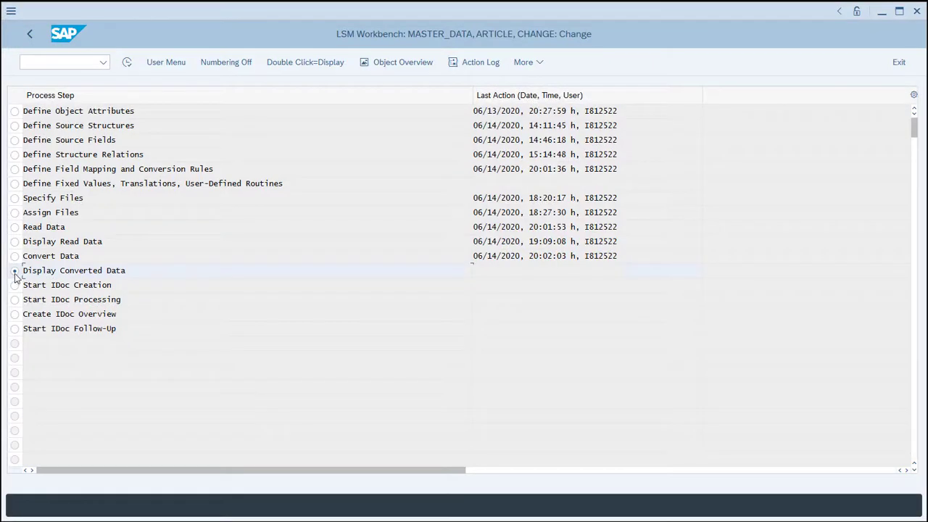
Display the converted data and examine the fields of the first E1BPE1MATHEAD segment and the CU00 E1BPE1MARCRT segment, then return to the process steps.
click(127, 62)
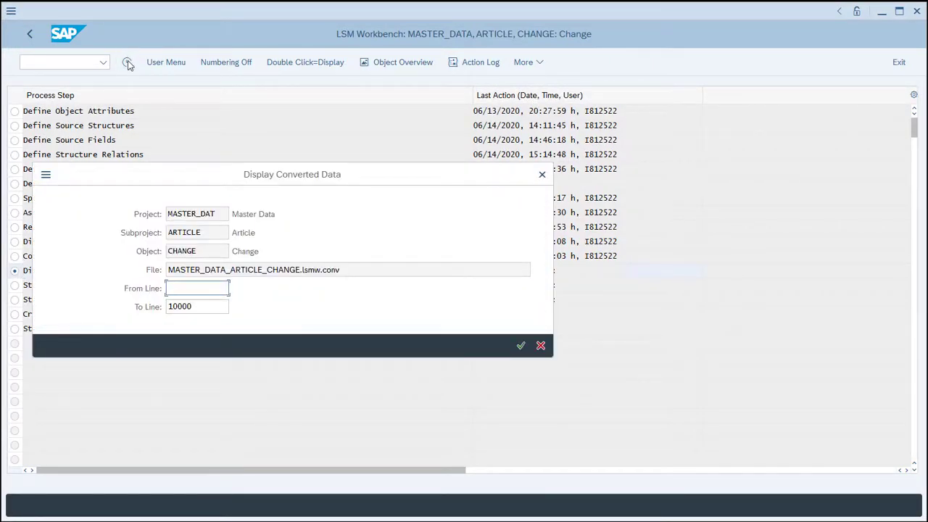
click(520, 346)
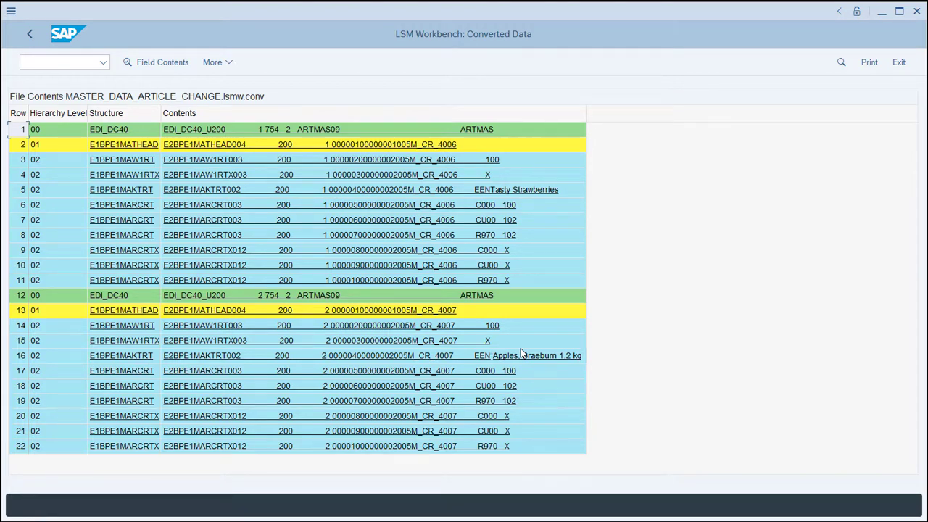
click(129, 145)
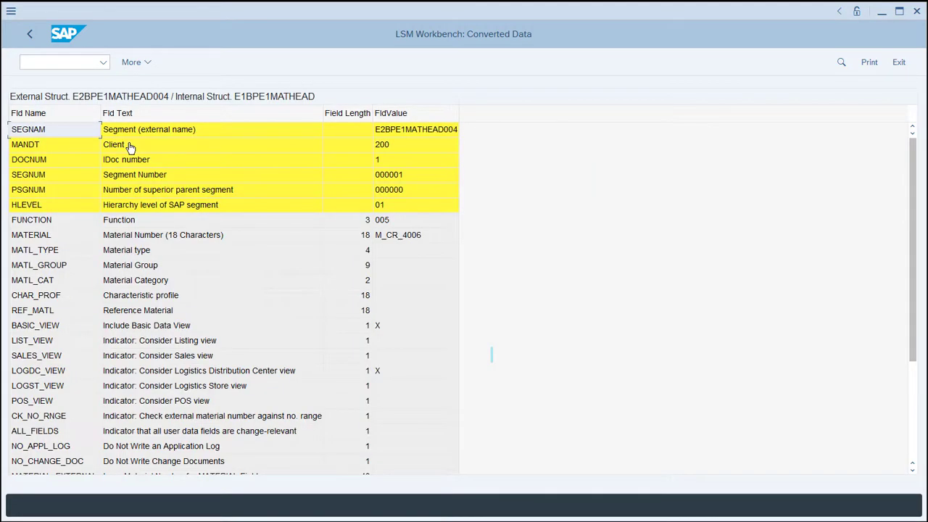
click(27, 35)
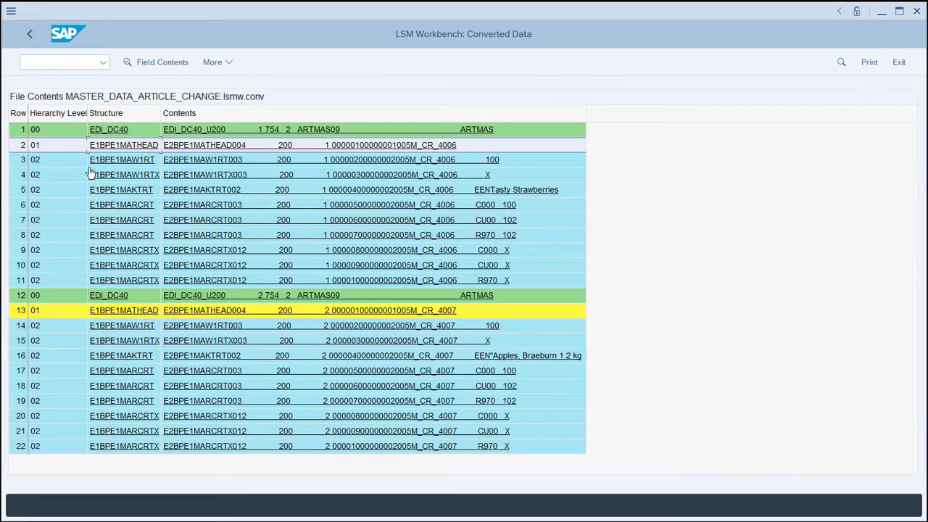
click(116, 220)
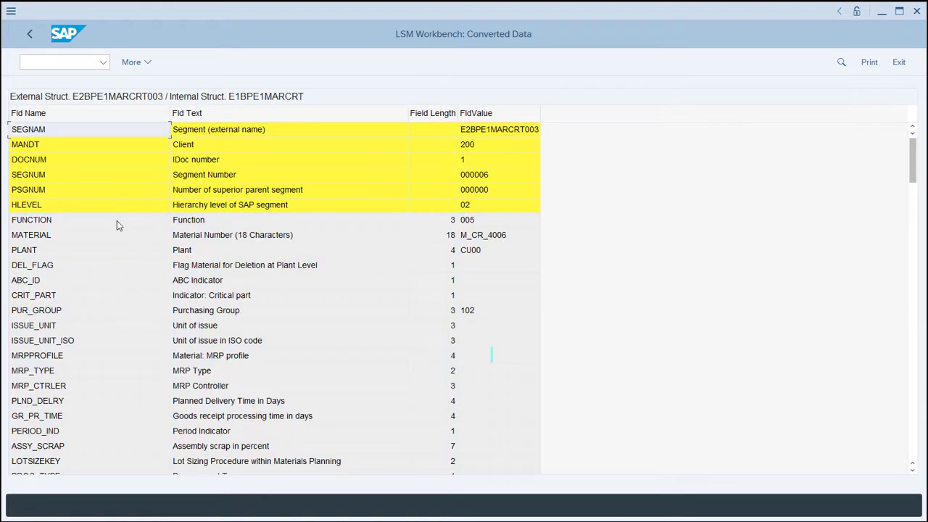
click(27, 34)
click(28, 33)
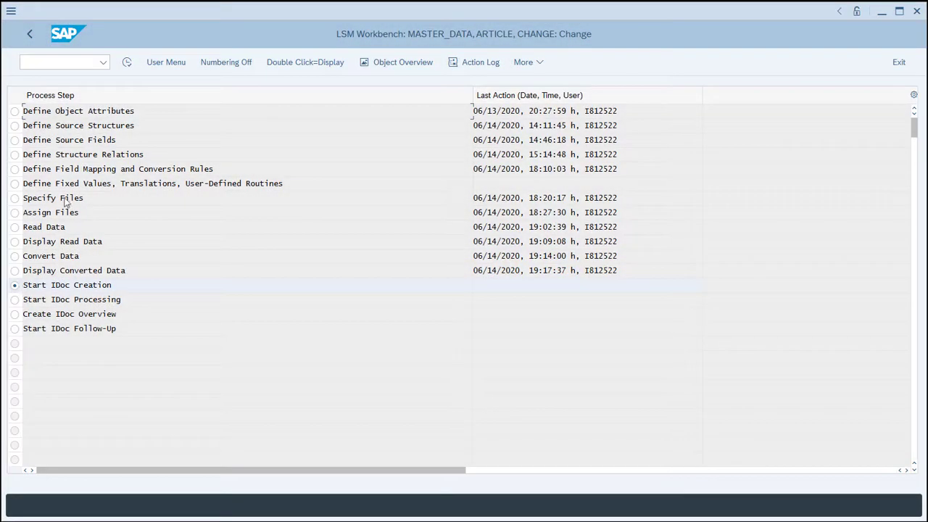
Execute the Start IDoc Creation step with the converted file MASTER_DATA_ARTICLE_CHANGE.lsmw.conv and acknowledge the information message.
click(127, 63)
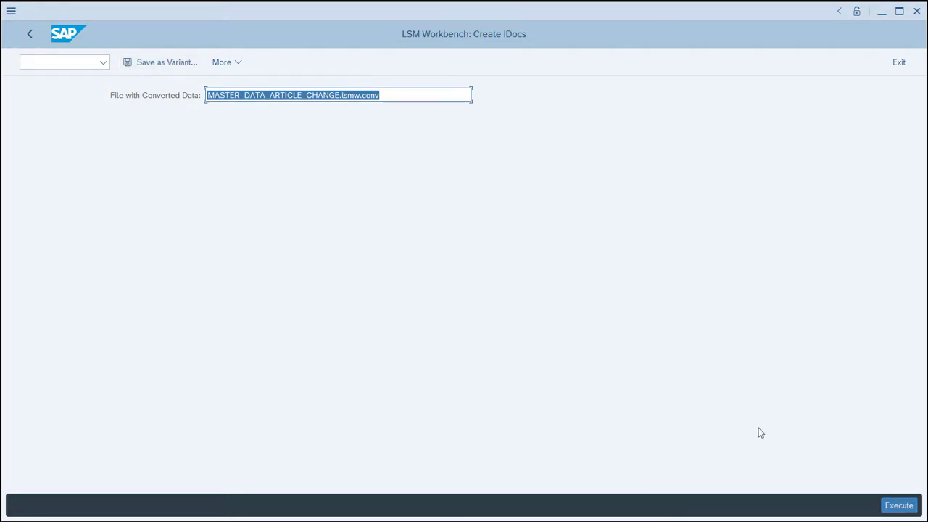
click(898, 508)
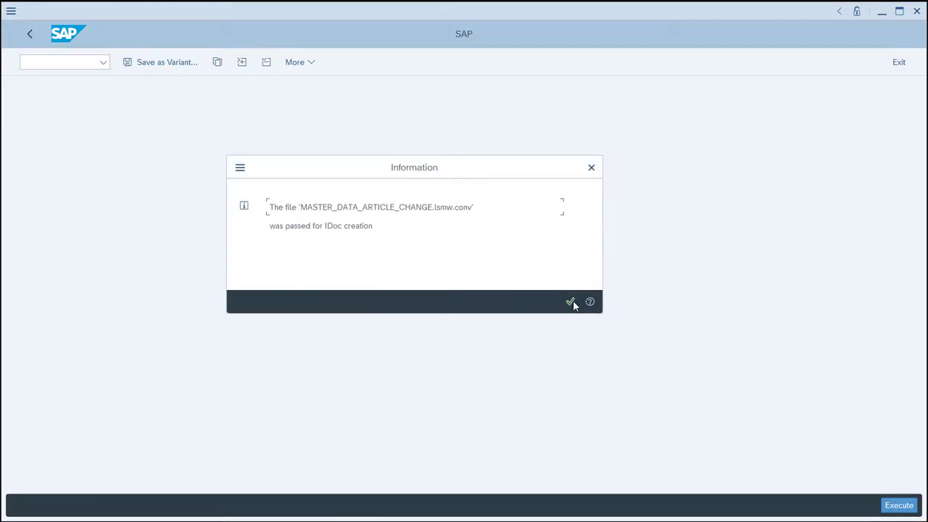
click(571, 301)
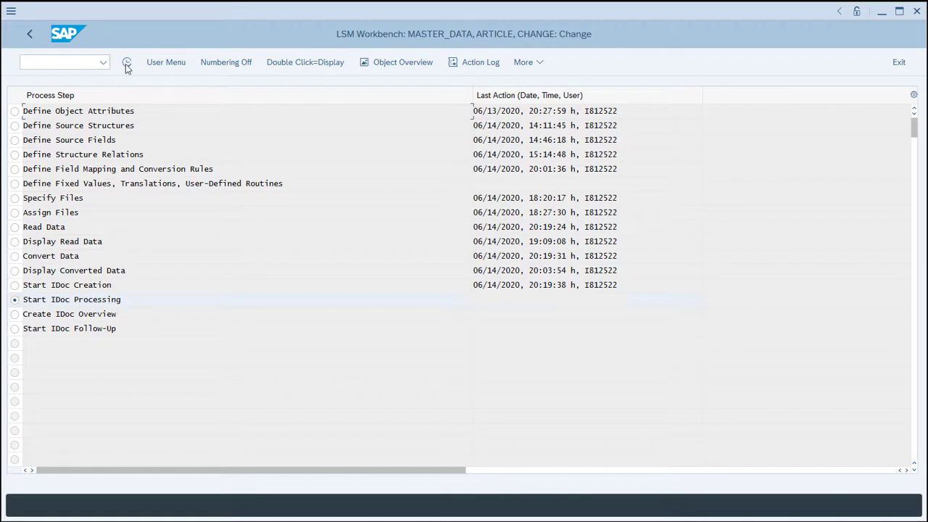
Execute the Start IDoc Processing step with the default ARTMAS and LSMW selection and close the information message.
click(126, 63)
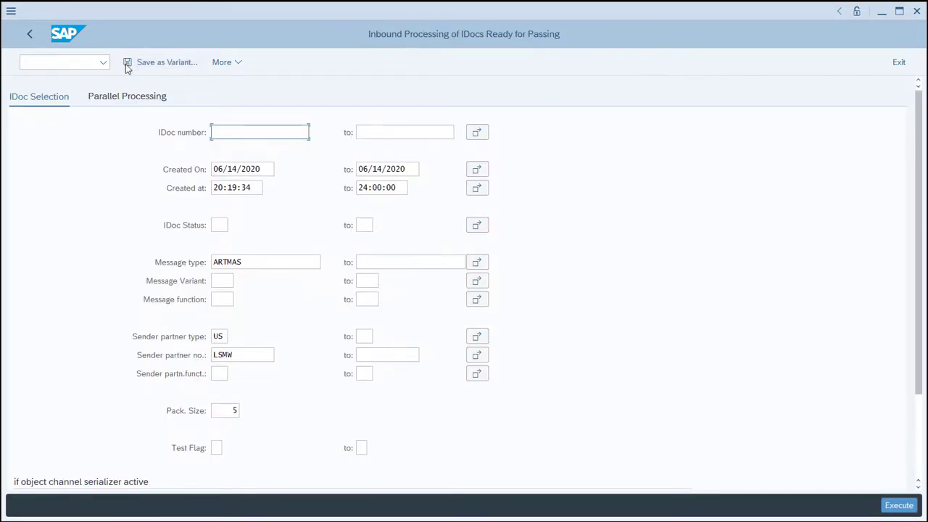
click(896, 507)
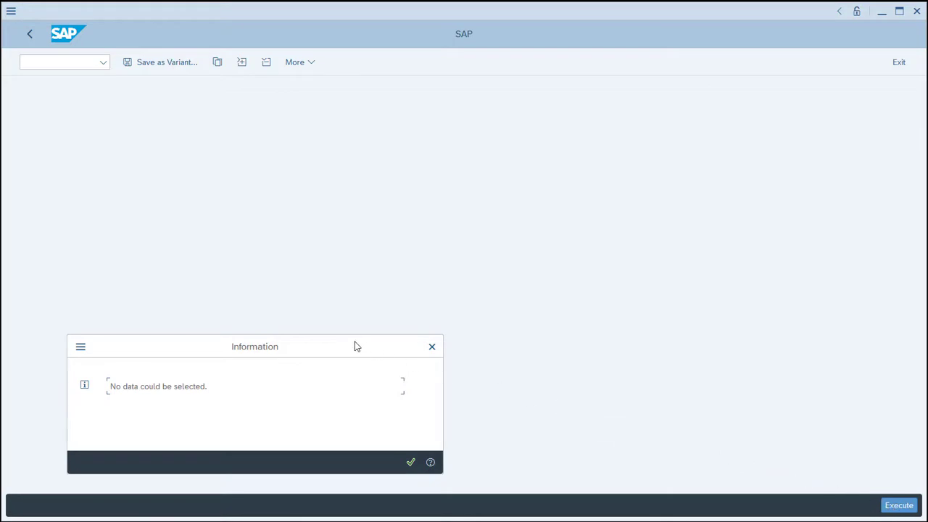
drag(354, 347, 542, 174)
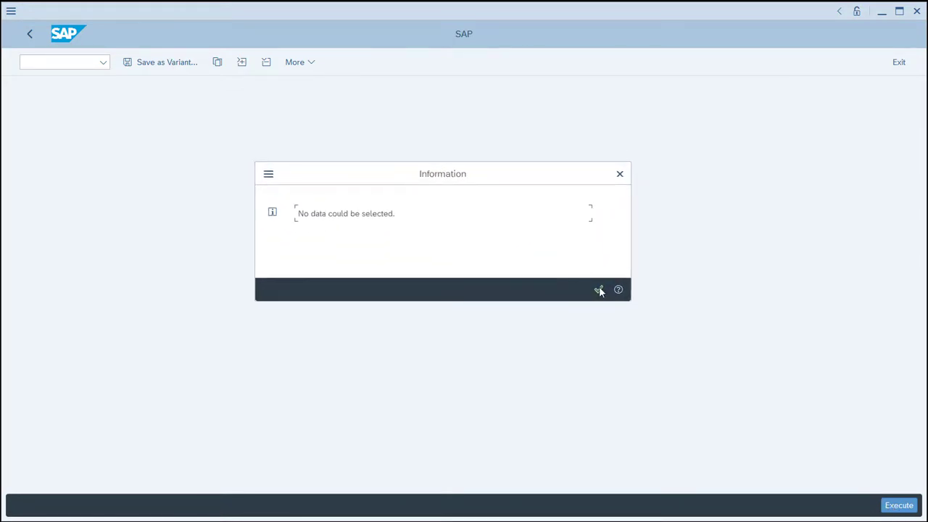
click(599, 289)
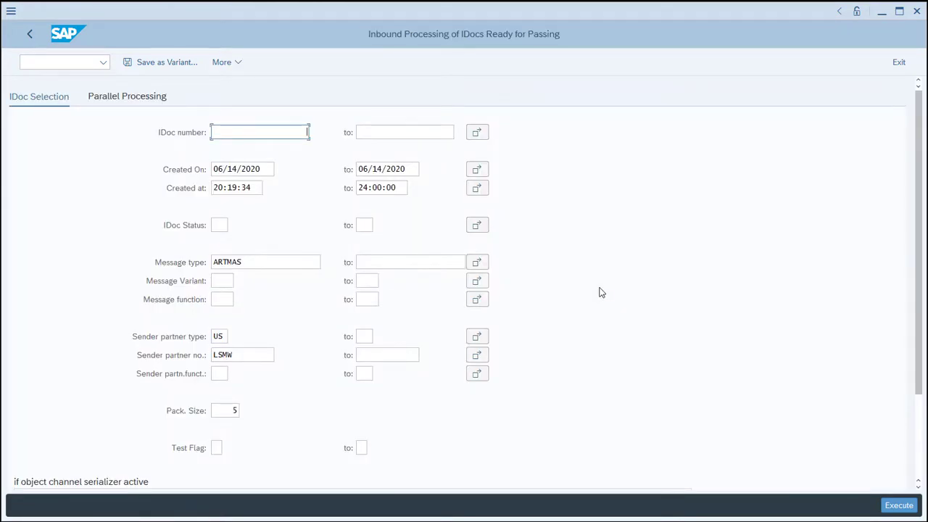
Open a new SAP session and list the IDocs created on 06/14/2020 with transaction WE02.
key(ctrl+n)
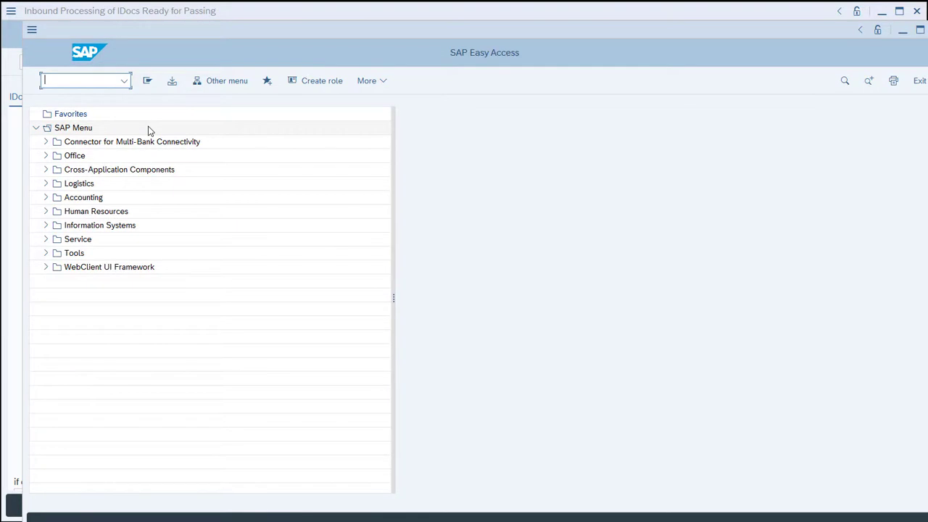
text(WE02)
key(Return)
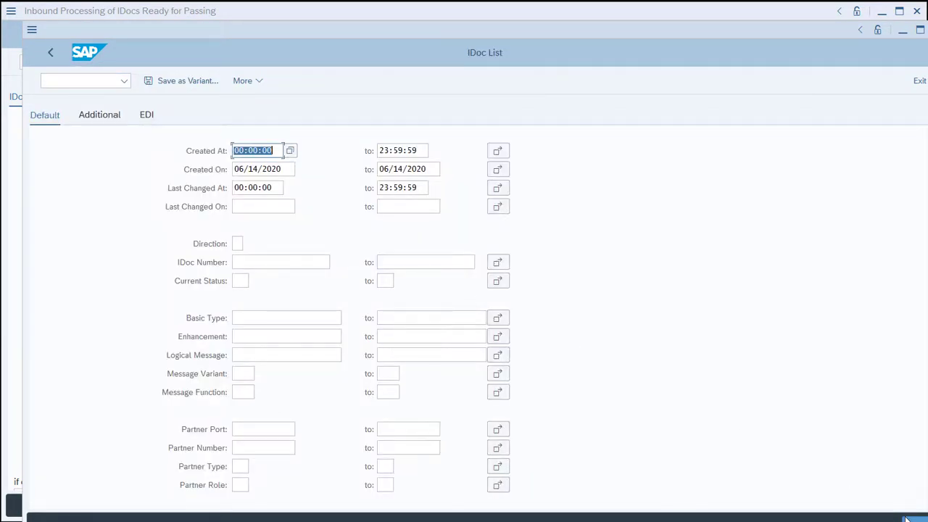
click(906, 519)
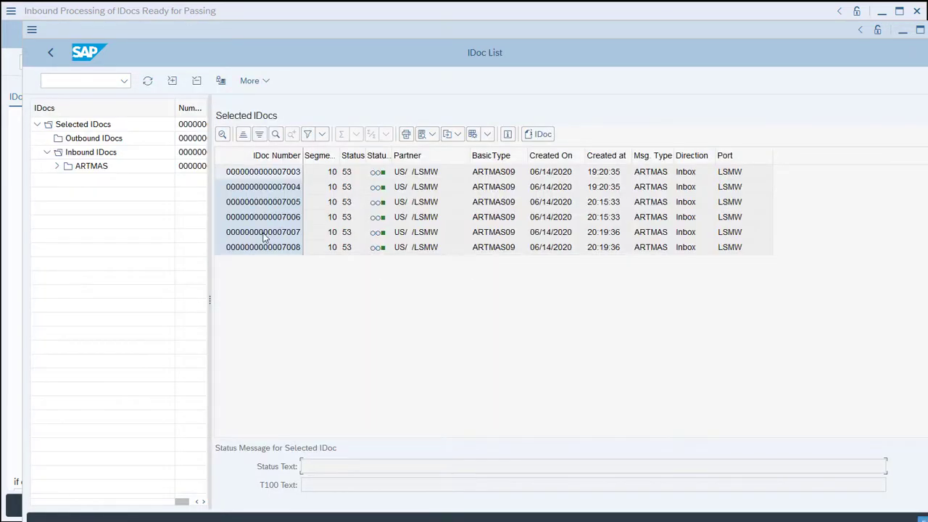
double_click(264, 233)
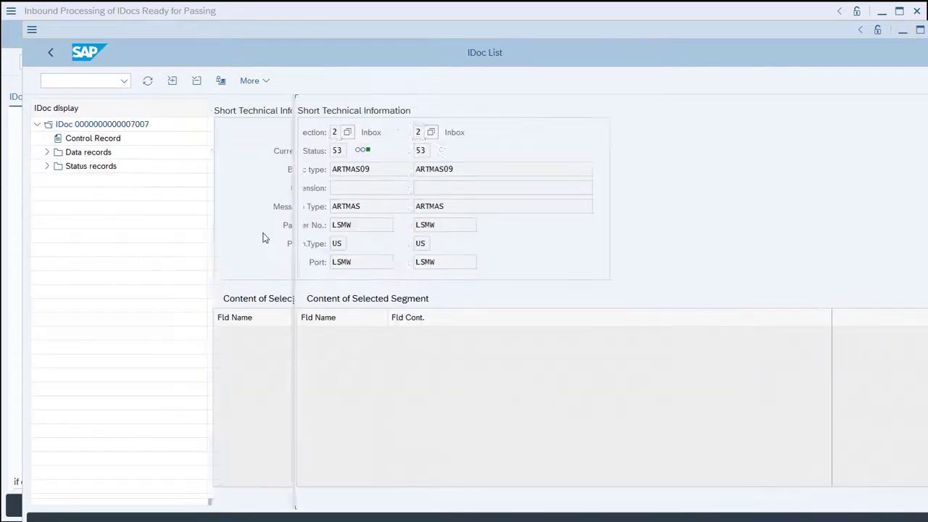
click(47, 152)
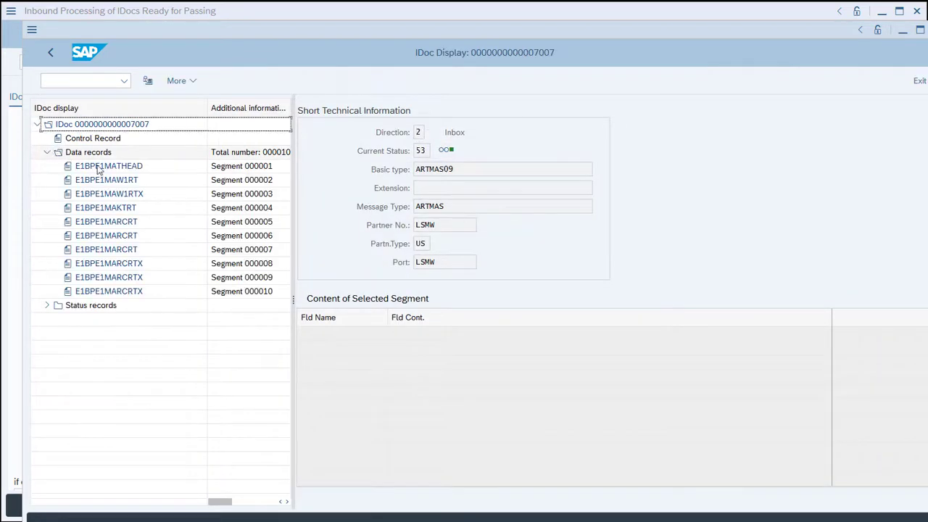
click(107, 168)
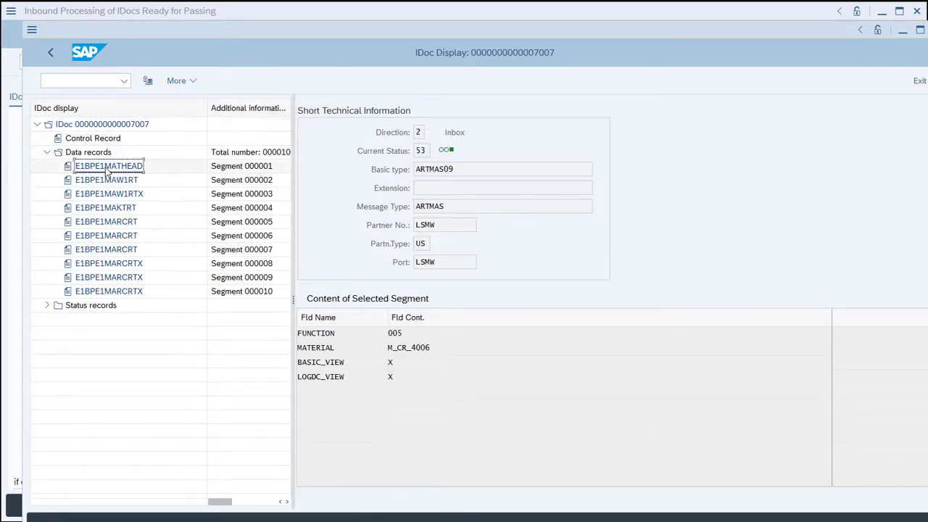
click(107, 181)
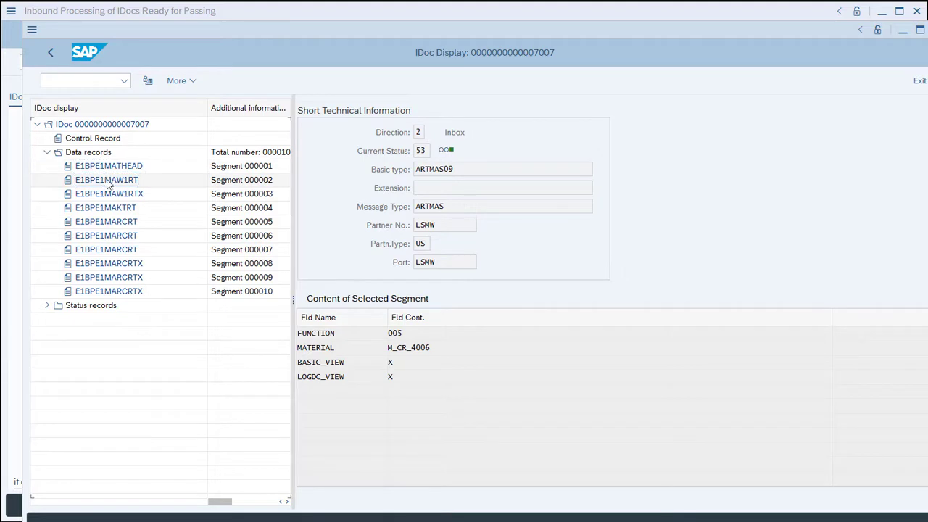
click(108, 193)
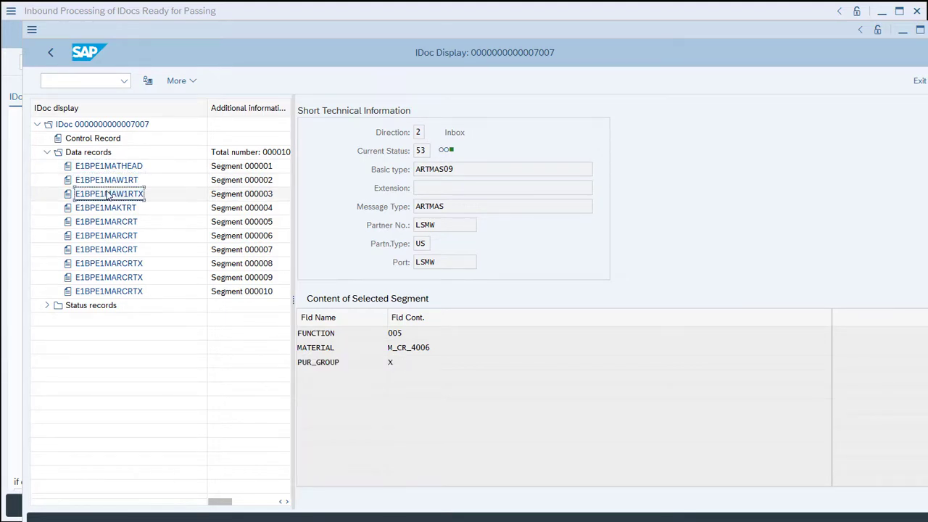
click(110, 208)
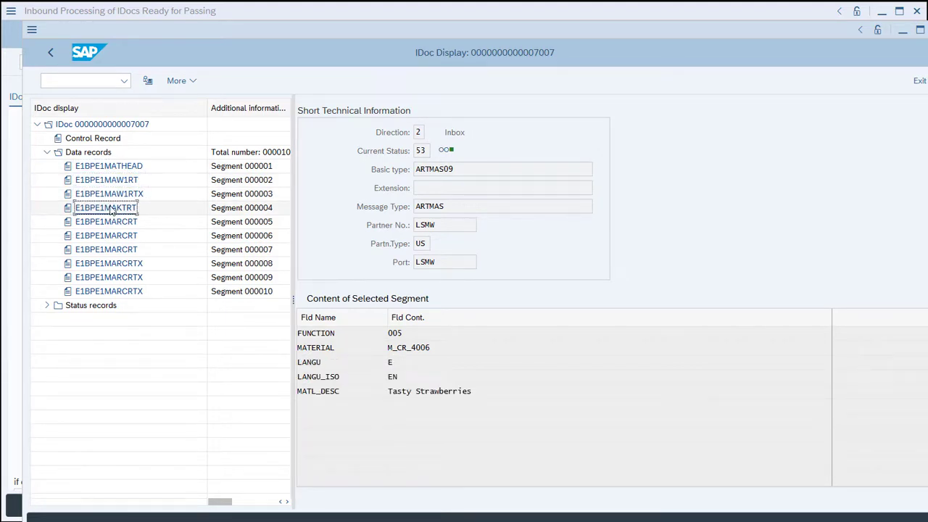
Examine the plant and purchasing group fields in the three E1BPE1MARCRT and three E1BPE1MARCRTX segments, then close the IDoc session.
click(113, 223)
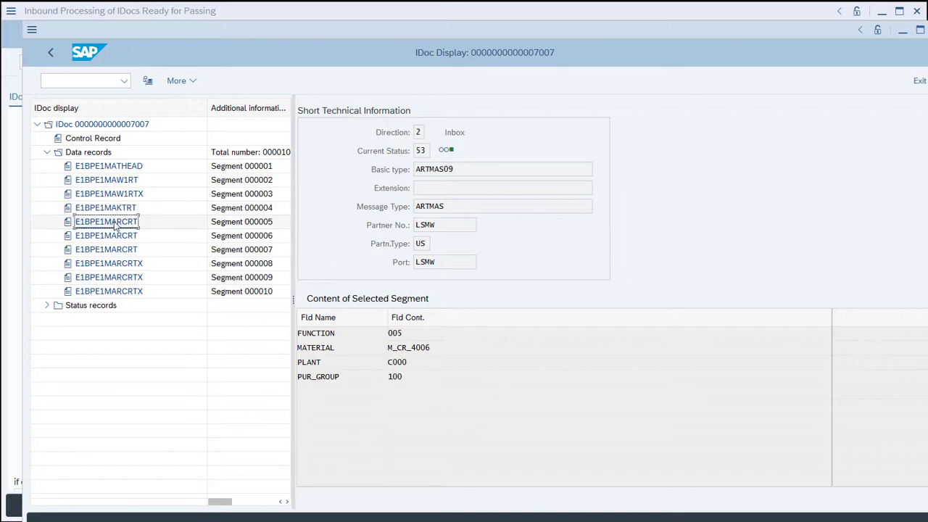
click(116, 235)
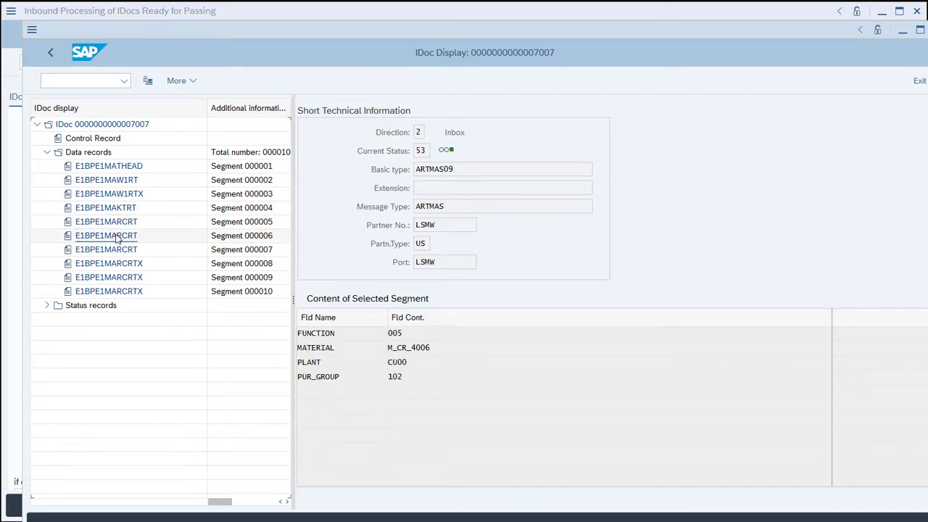
click(116, 249)
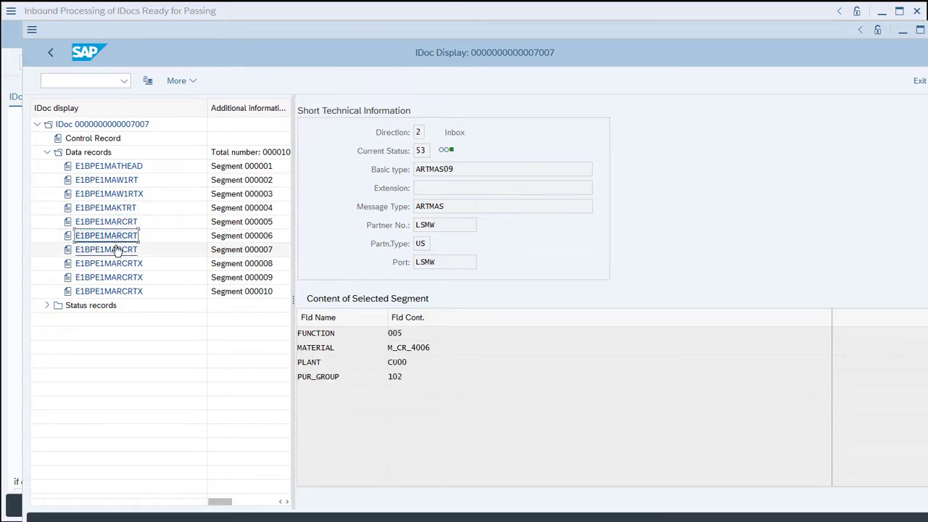
click(114, 264)
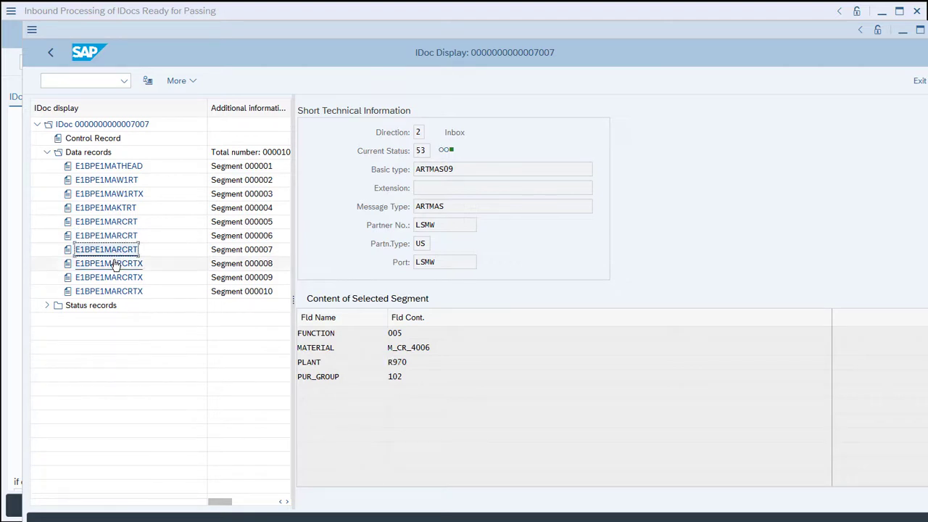
click(114, 278)
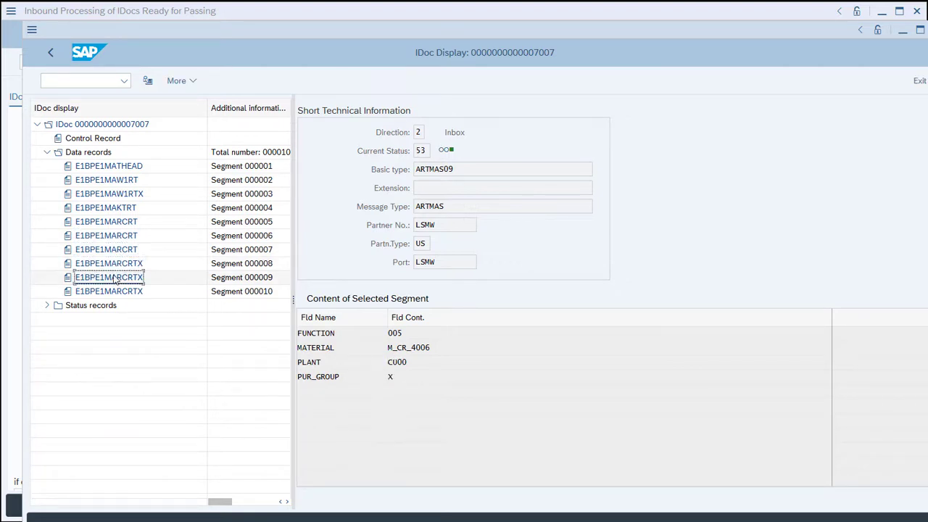
click(116, 291)
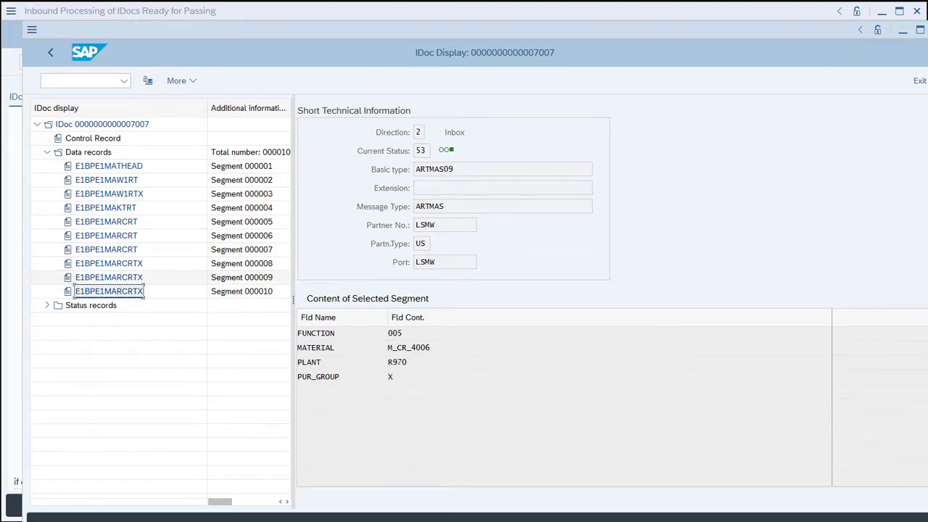
key(alt+F4)
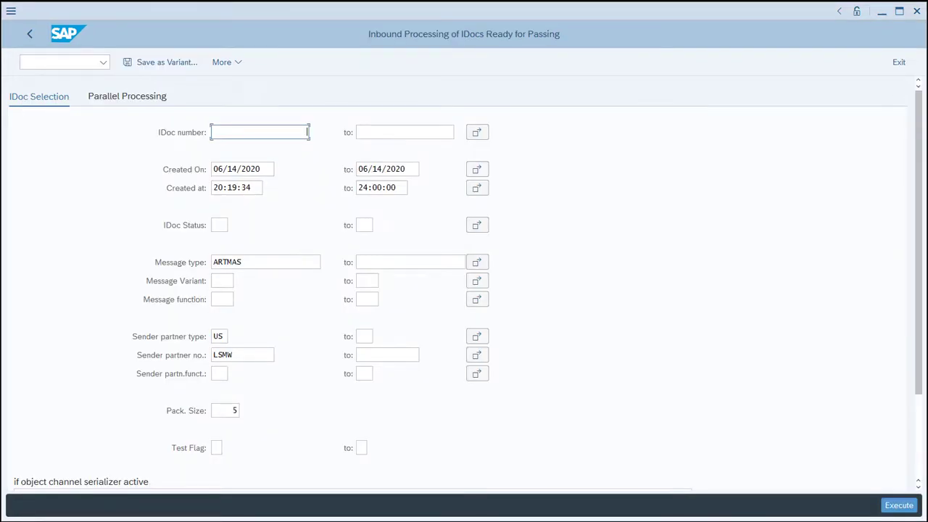
Leave the IDoc processing and the LSM Workbench and start the material display with transaction MM03.
click(30, 34)
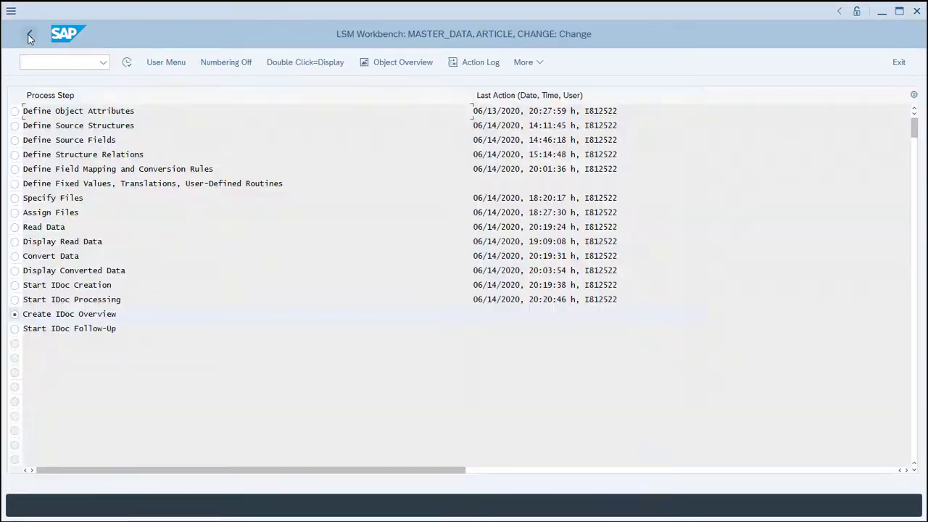
click(30, 35)
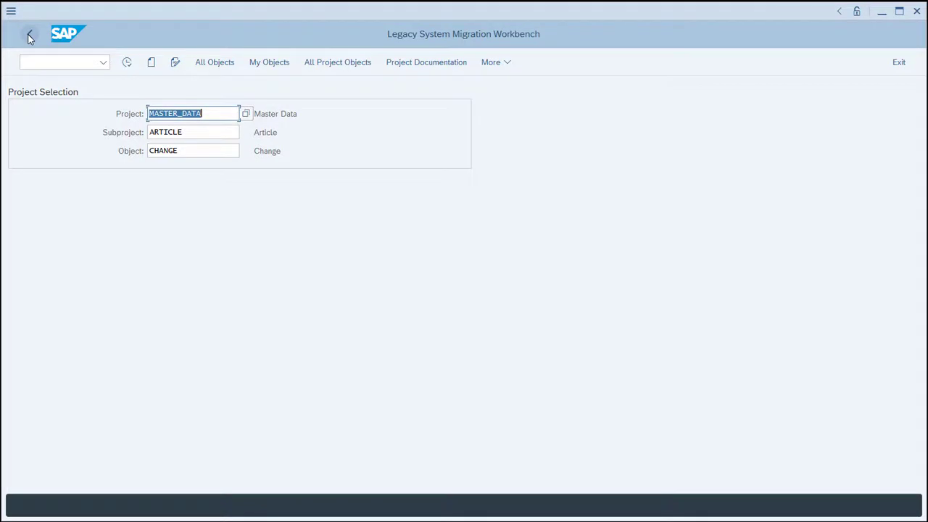
click(30, 37)
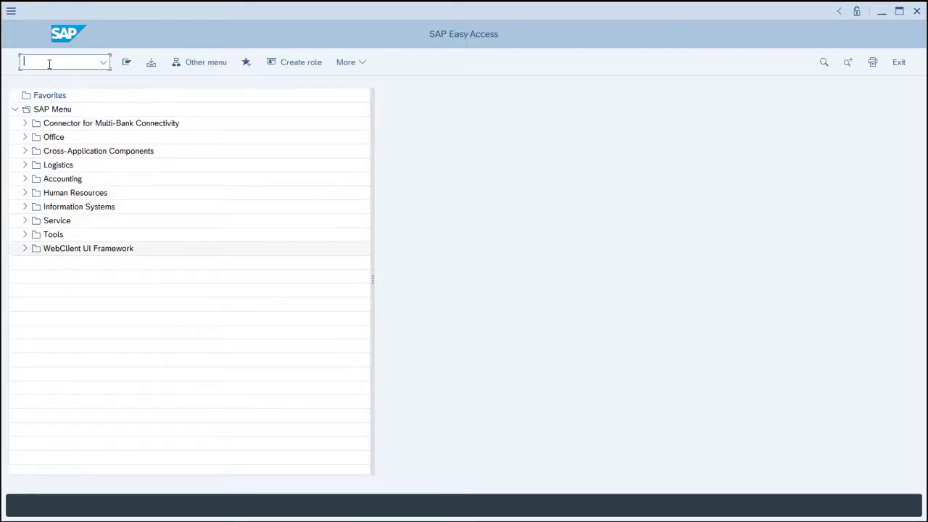
text(MM03)
key(Return)
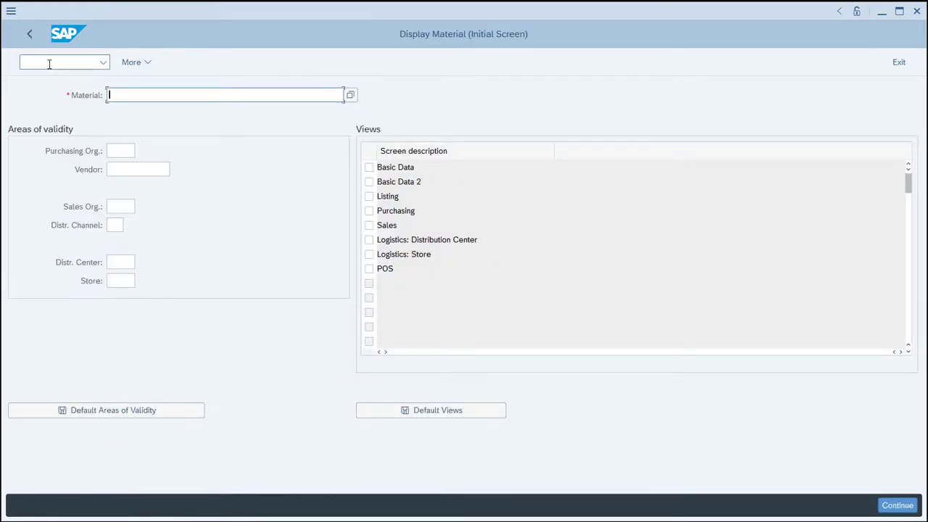
Display the Basic Data view of material M_CR_4006 and check its description and the purchasing group under Internal logistics data.
text(M_CR_4006)
click(369, 168)
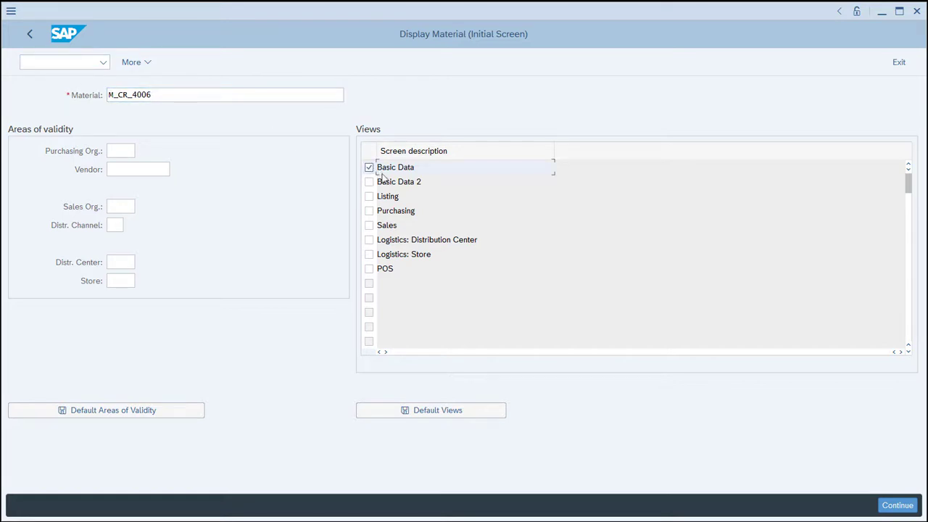
click(899, 505)
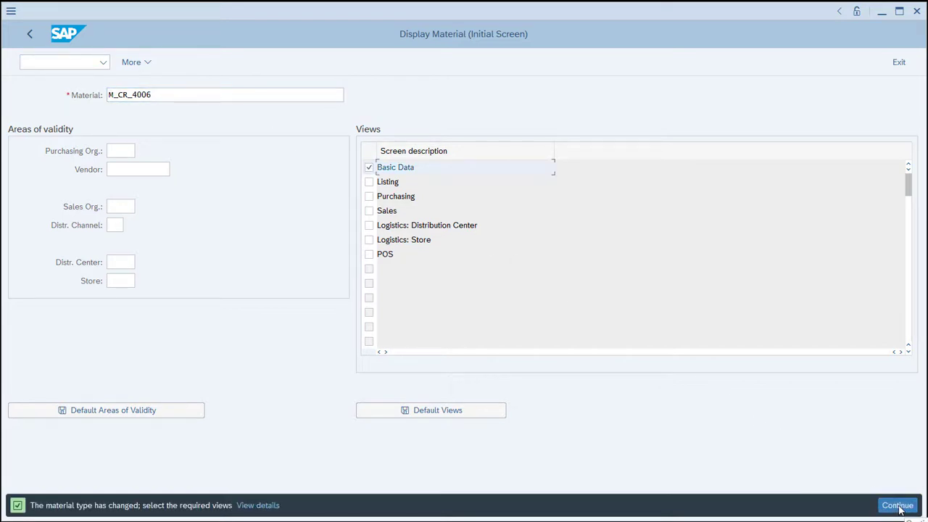
click(898, 506)
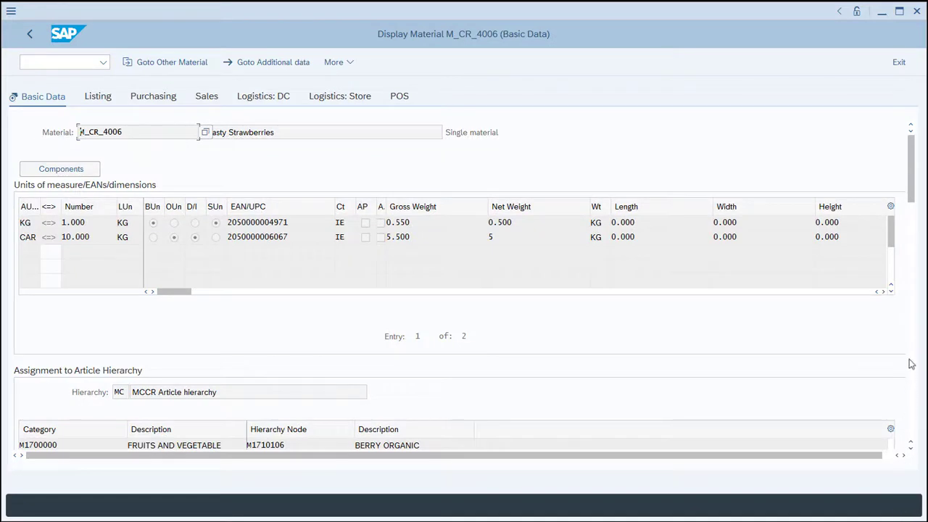
scroll(913, 321, down, 5)
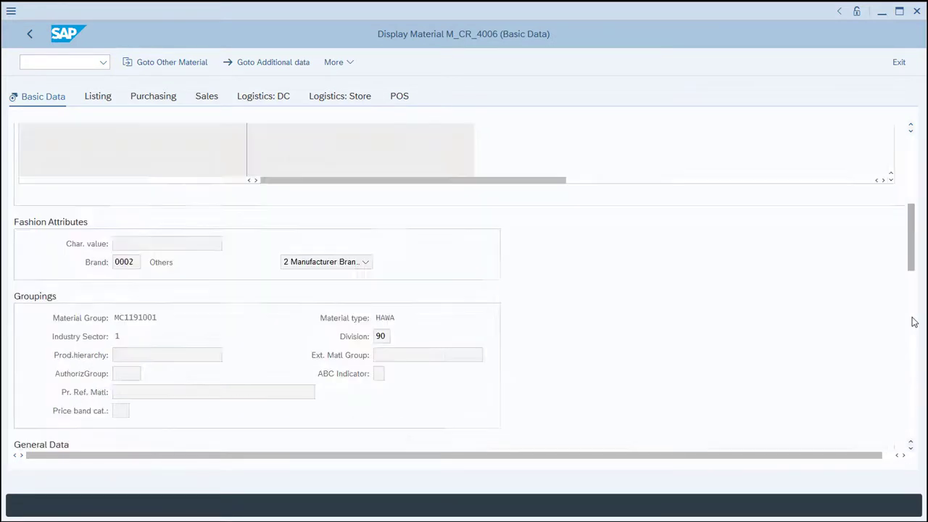
scroll(913, 322, down, 5)
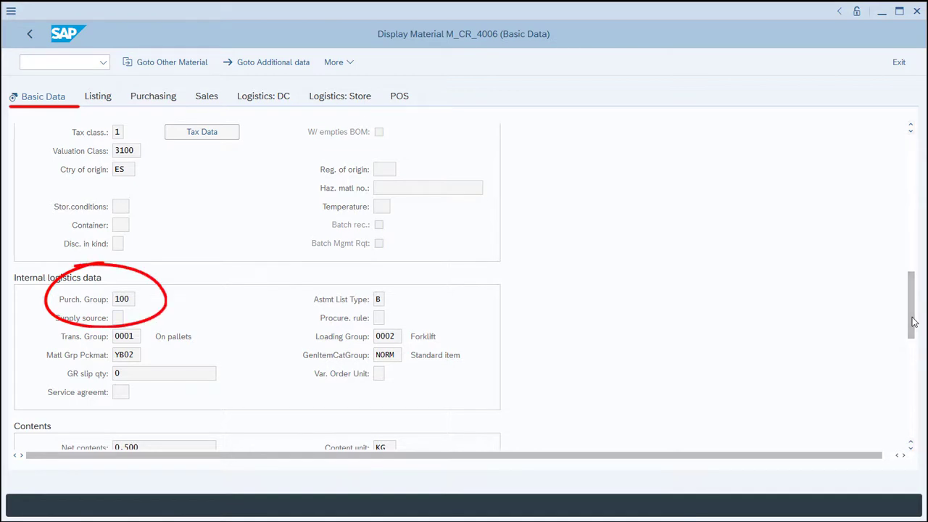
Check the purchasing group in the Logistics: Distribution Center view, first without a distribution center and again for distribution center CU00.
click(263, 96)
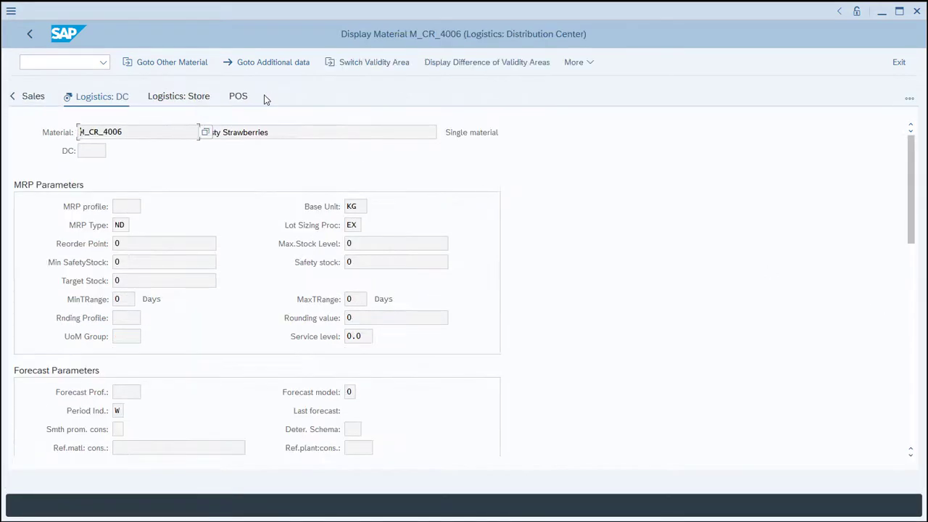
click(911, 317)
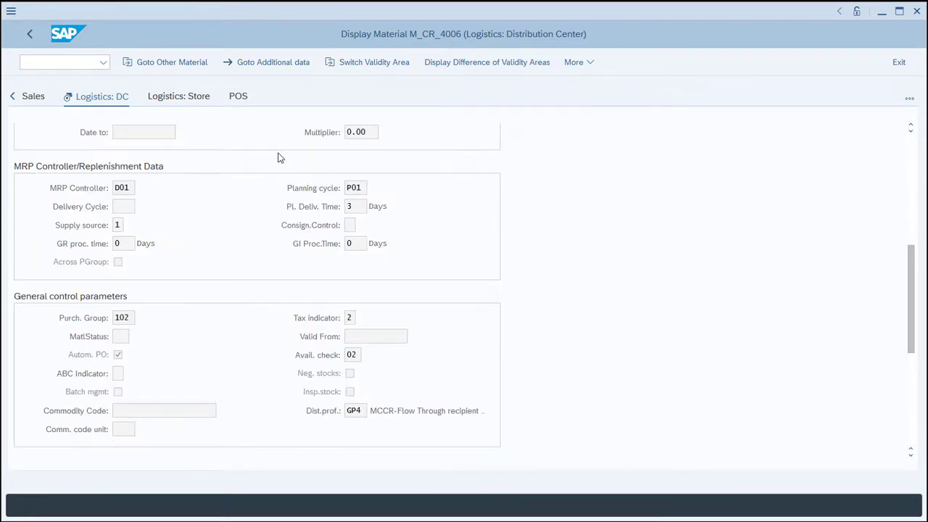
click(364, 65)
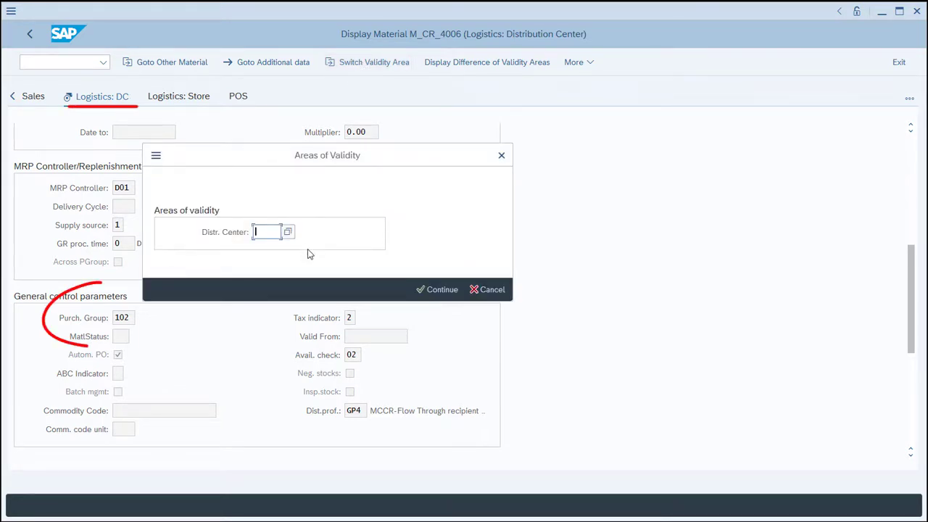
text(CU00)
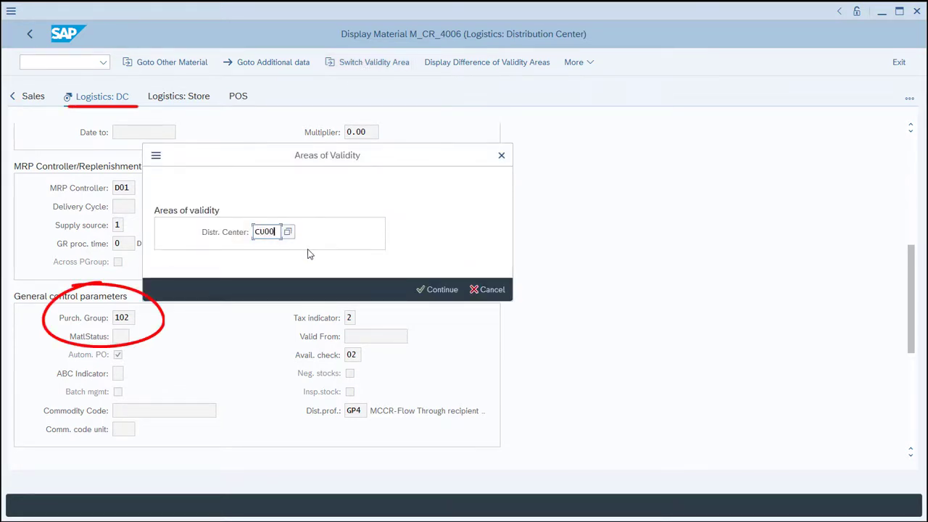
click(438, 290)
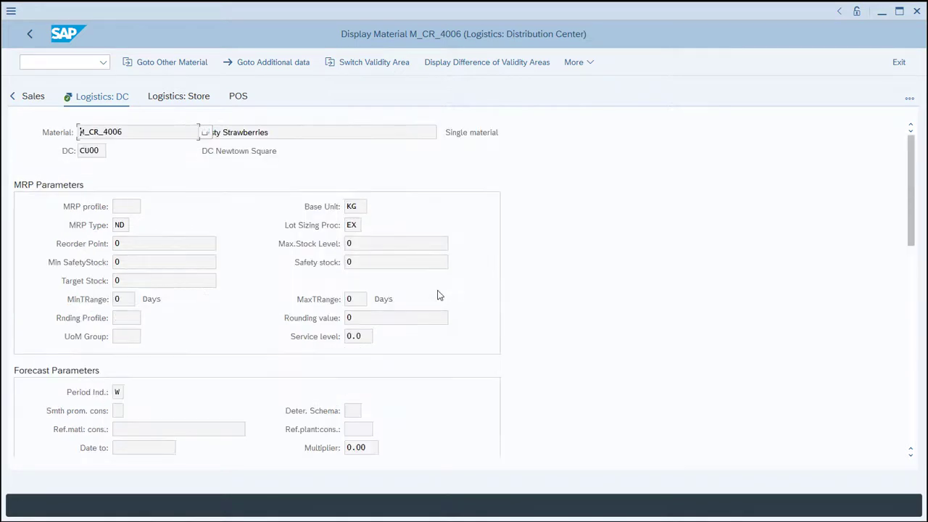
click(912, 433)
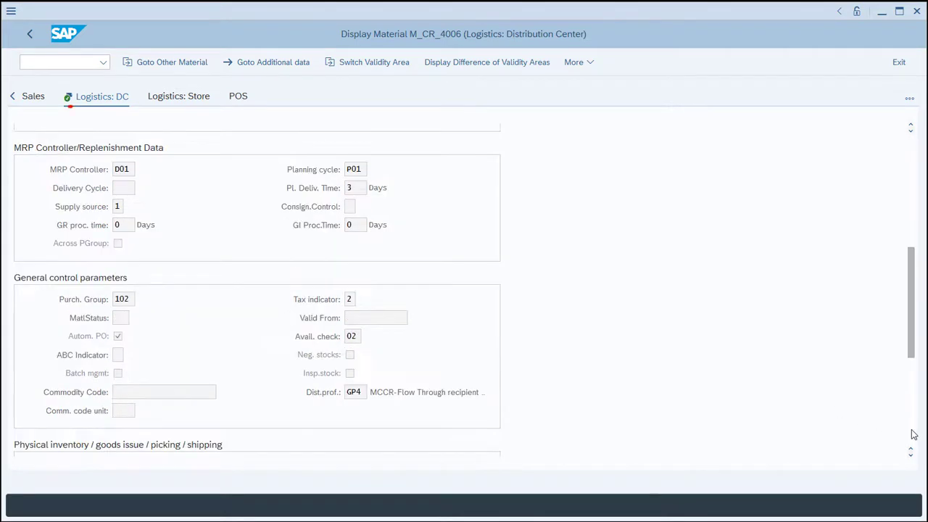
Switch the validity area to distribution center C000, check its purchasing group under General control parameters, and leave the view.
click(352, 66)
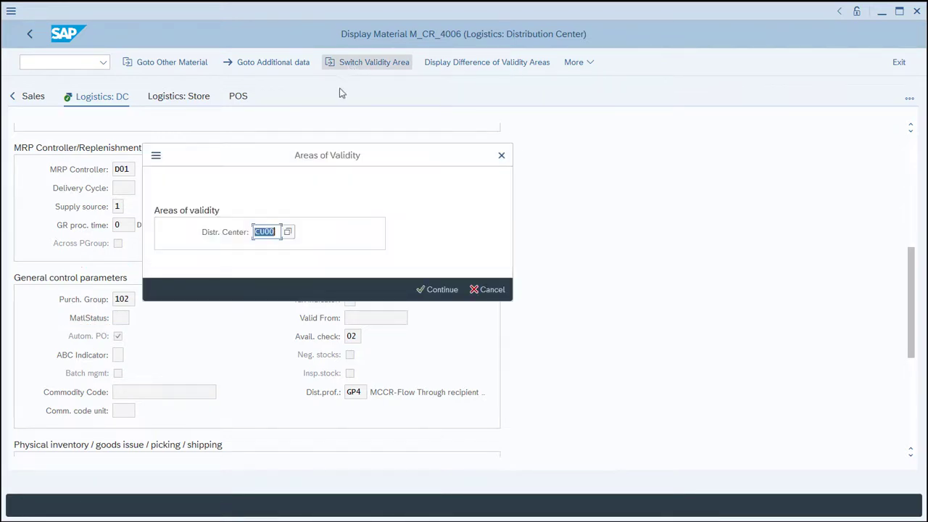
click(275, 232)
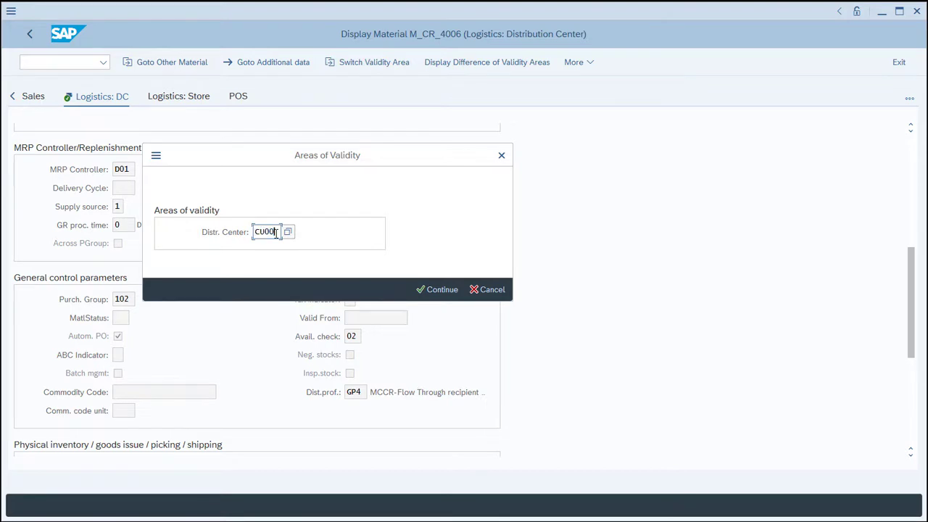
key(BackSpace)
key(BackSpace)
key(BackSpace)
text(000)
click(430, 290)
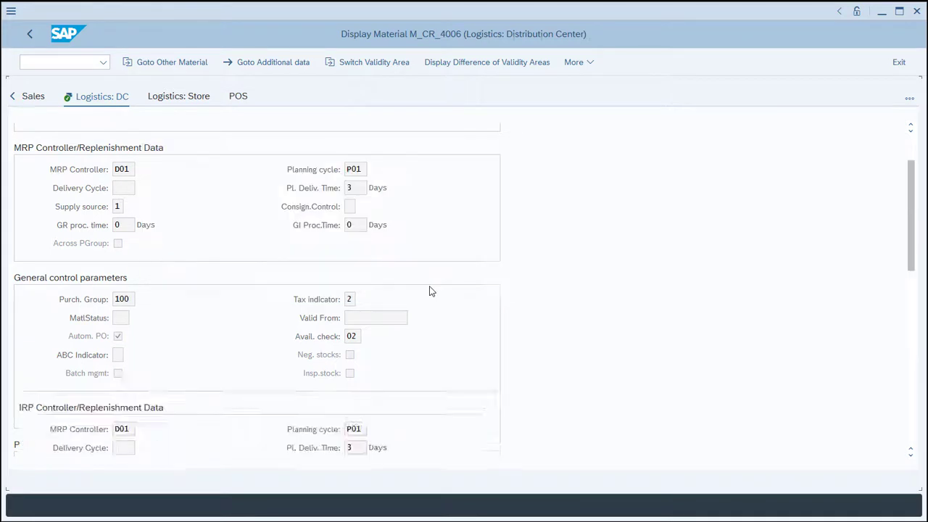
click(911, 373)
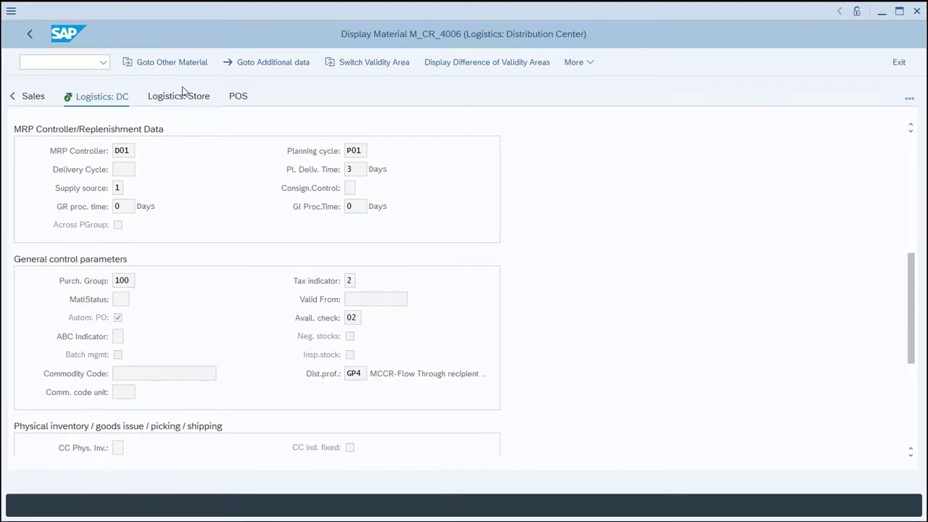
click(30, 34)
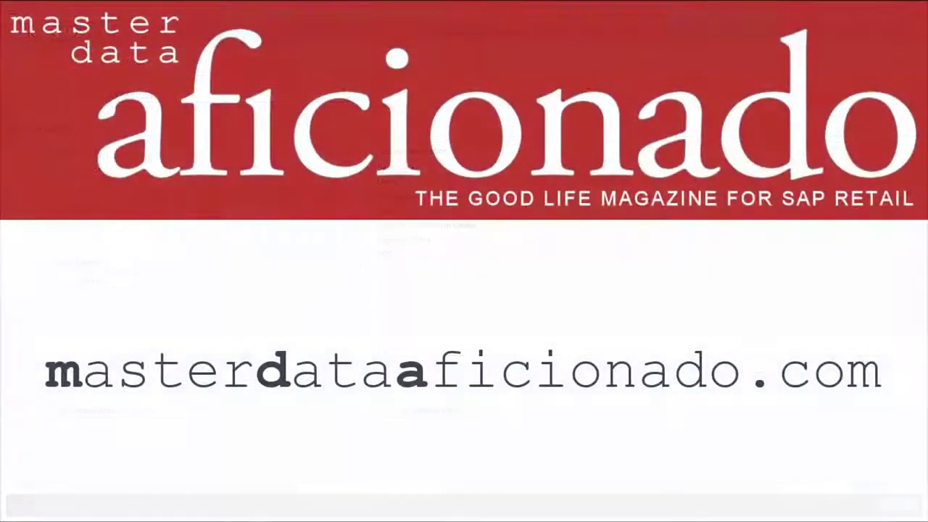